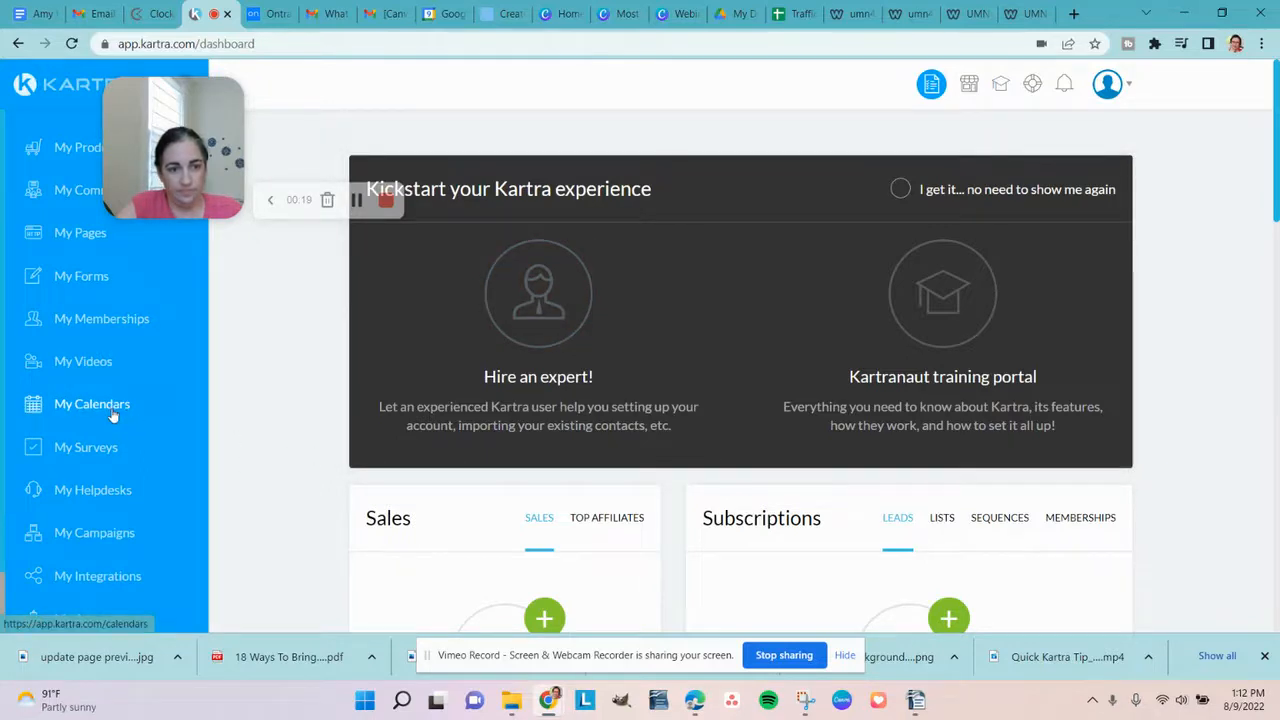
Step: Go to My Calendars and start creating a new calendar
left_click(111, 408)
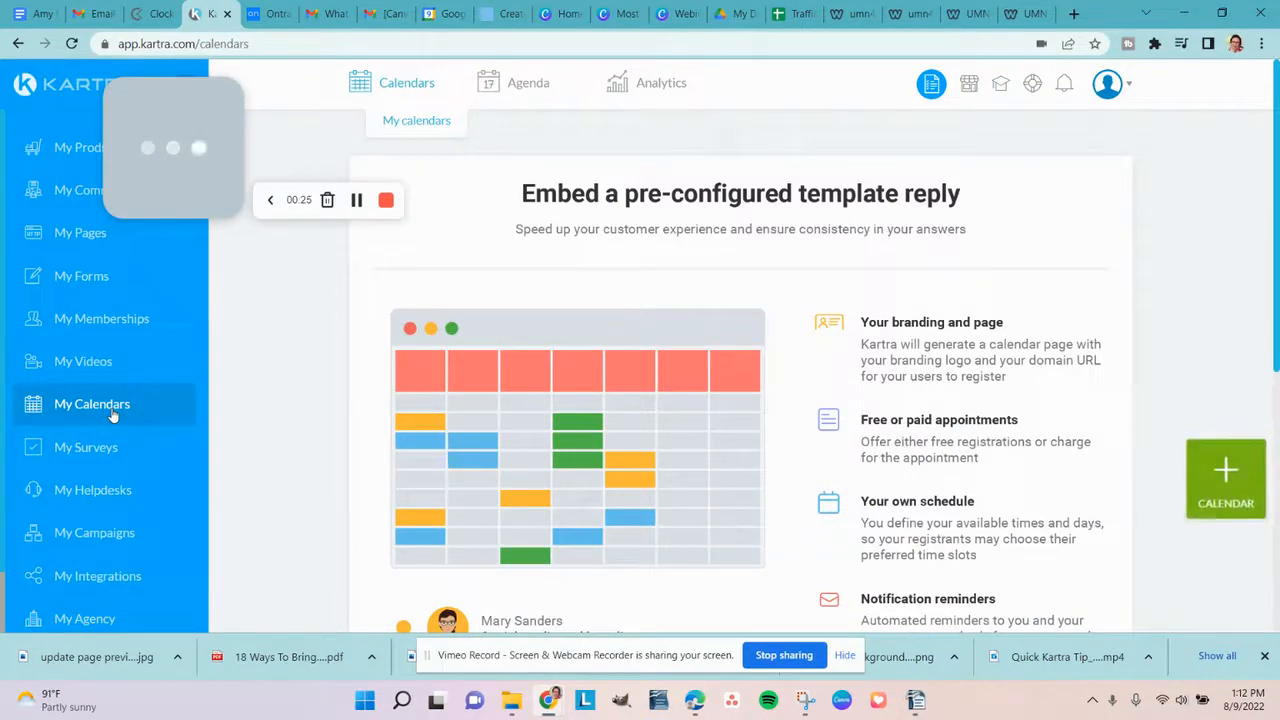
scroll(814, 362, "down", 4)
scroll(816, 359, "up", 4)
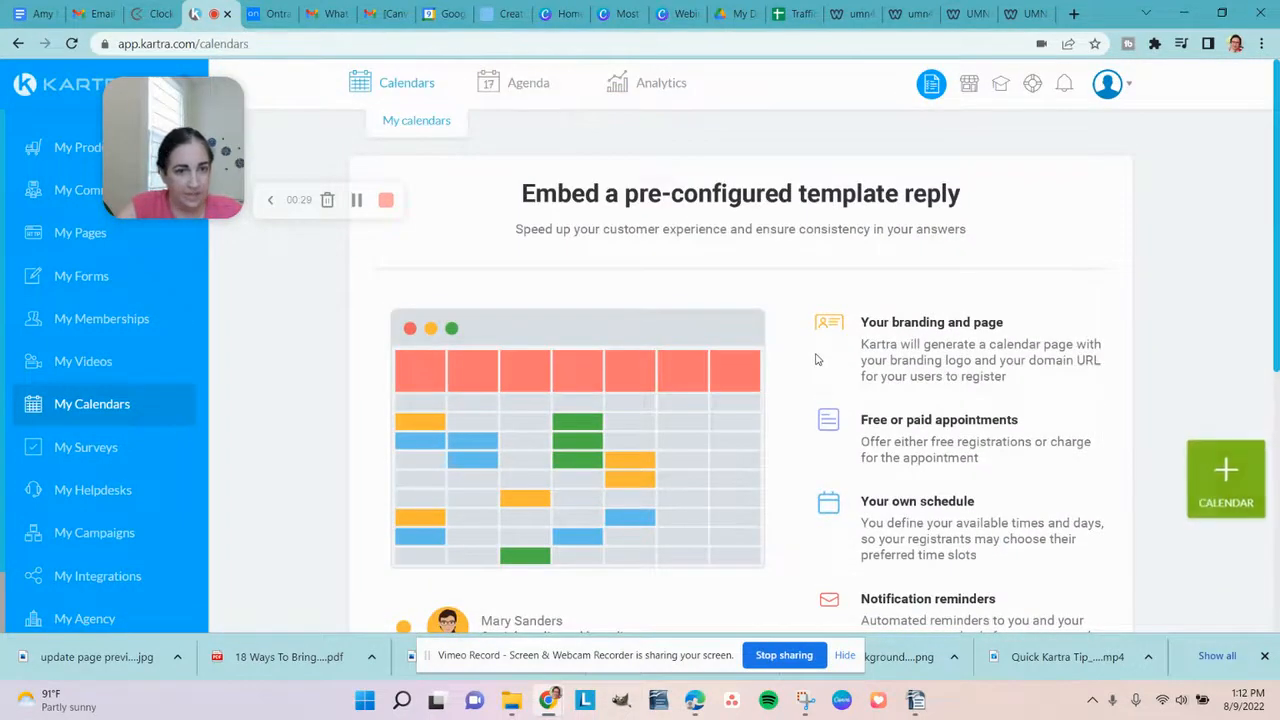
left_click(1225, 480)
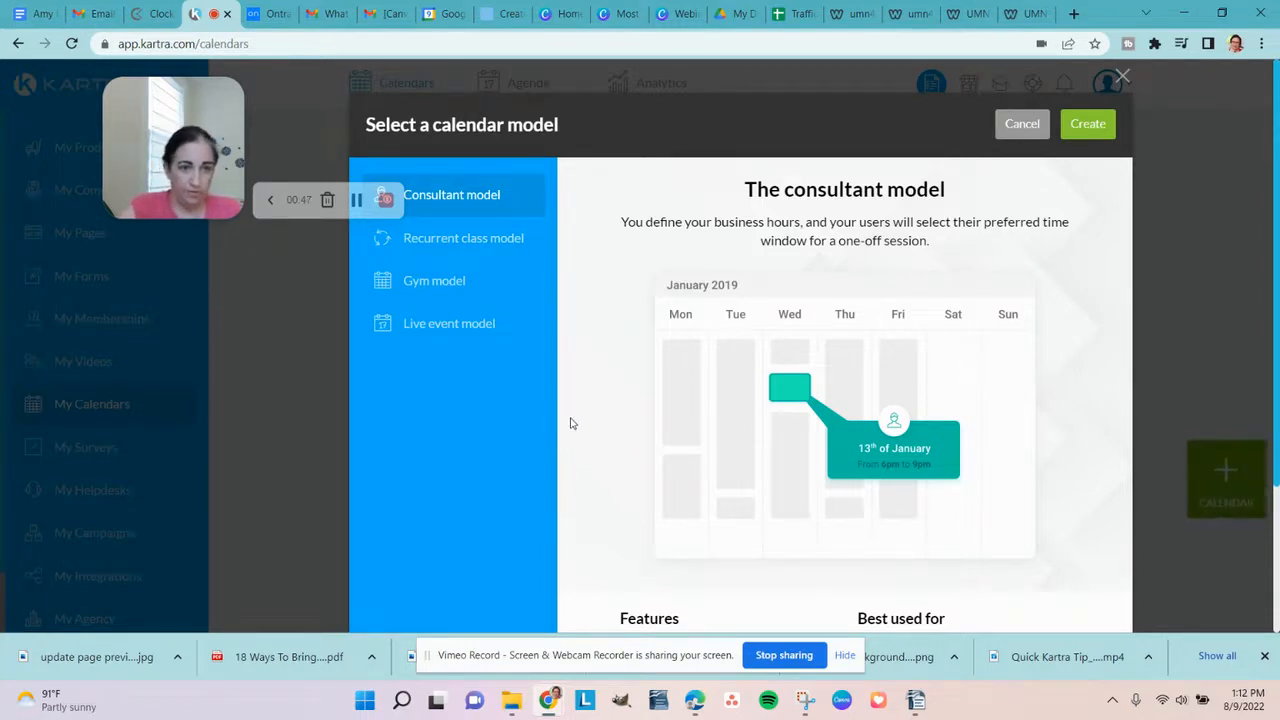
Step: Examine the descriptions of the consultant, recurrent class, gym and live event calendar models
scroll(570, 423, "down", 2)
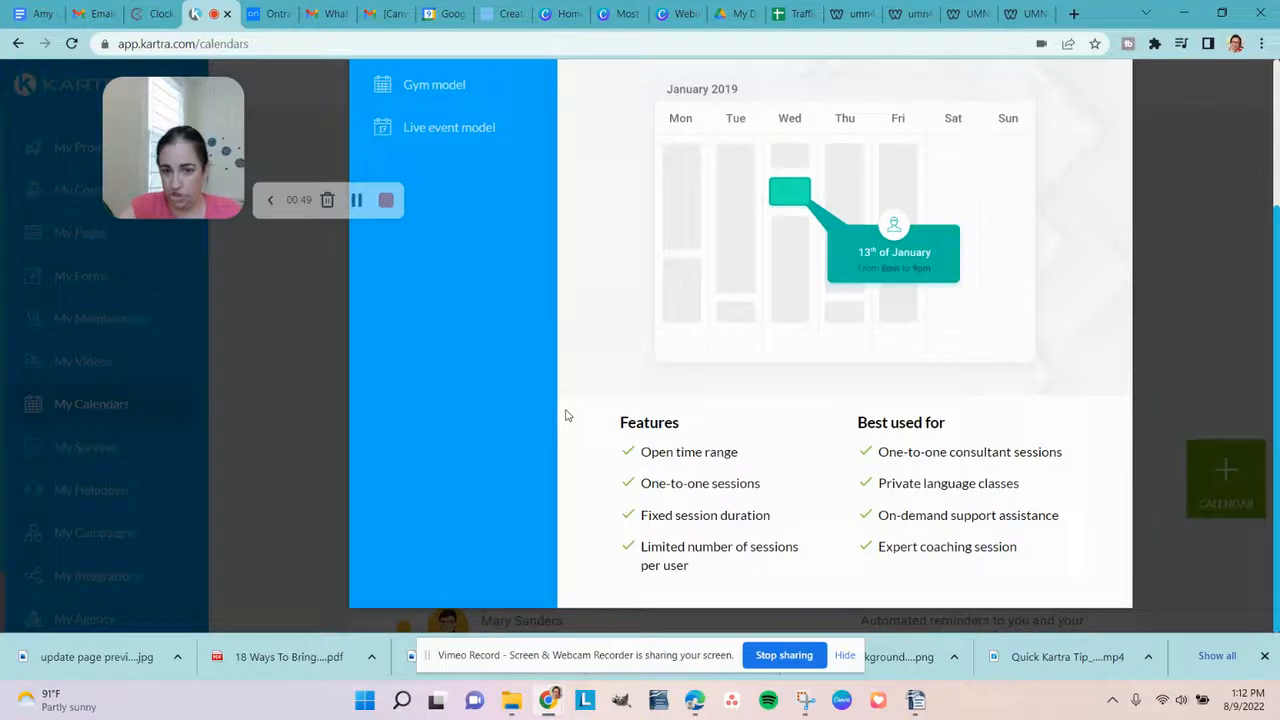
scroll(566, 415, "up", 2)
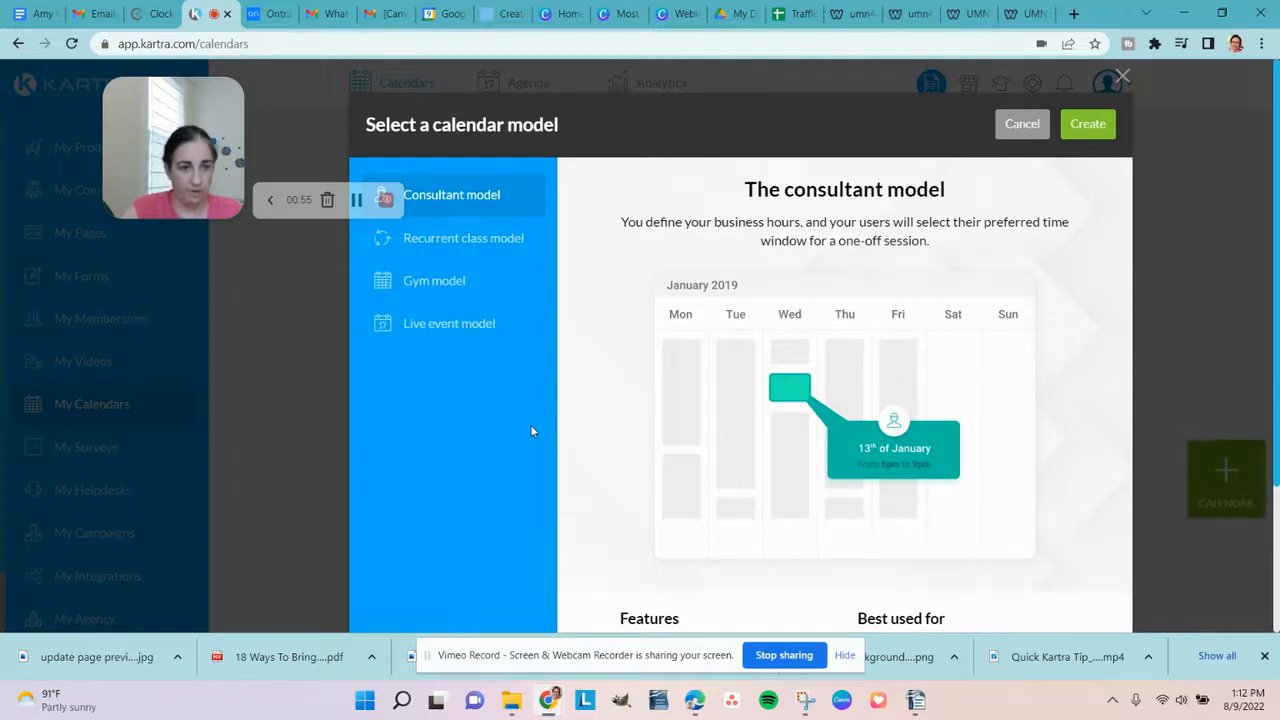
left_click(480, 243)
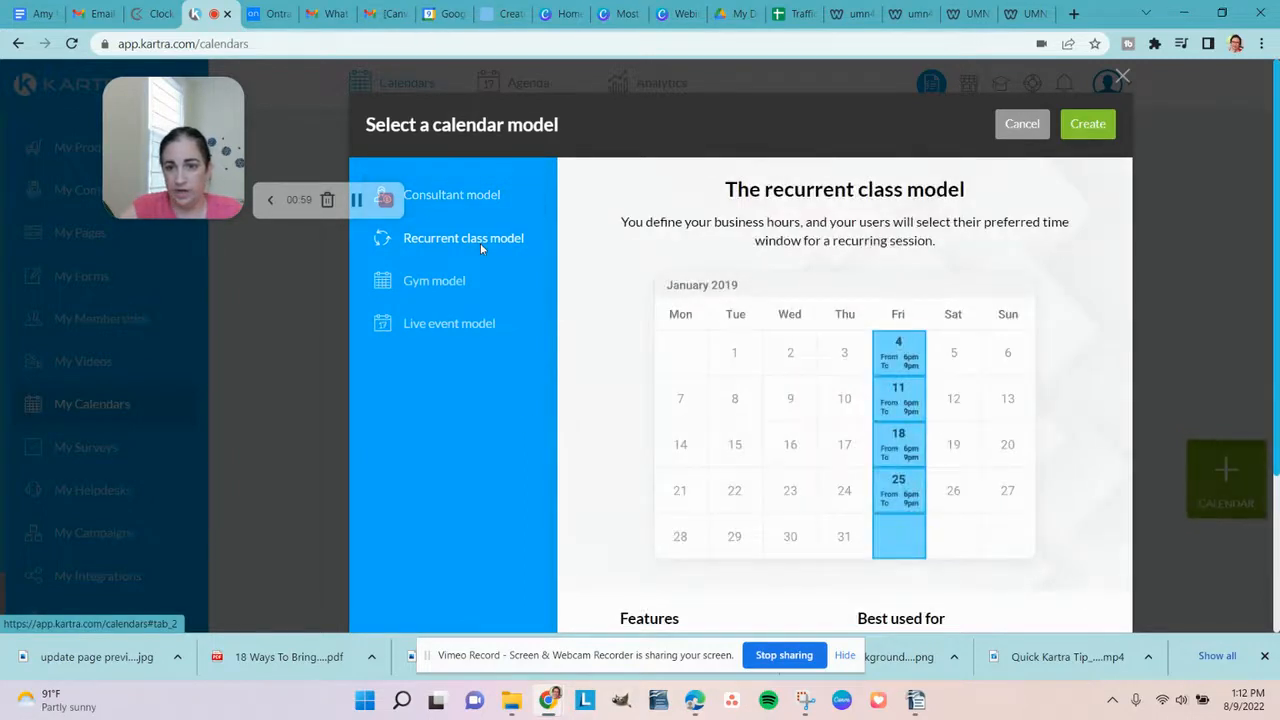
left_click(472, 289)
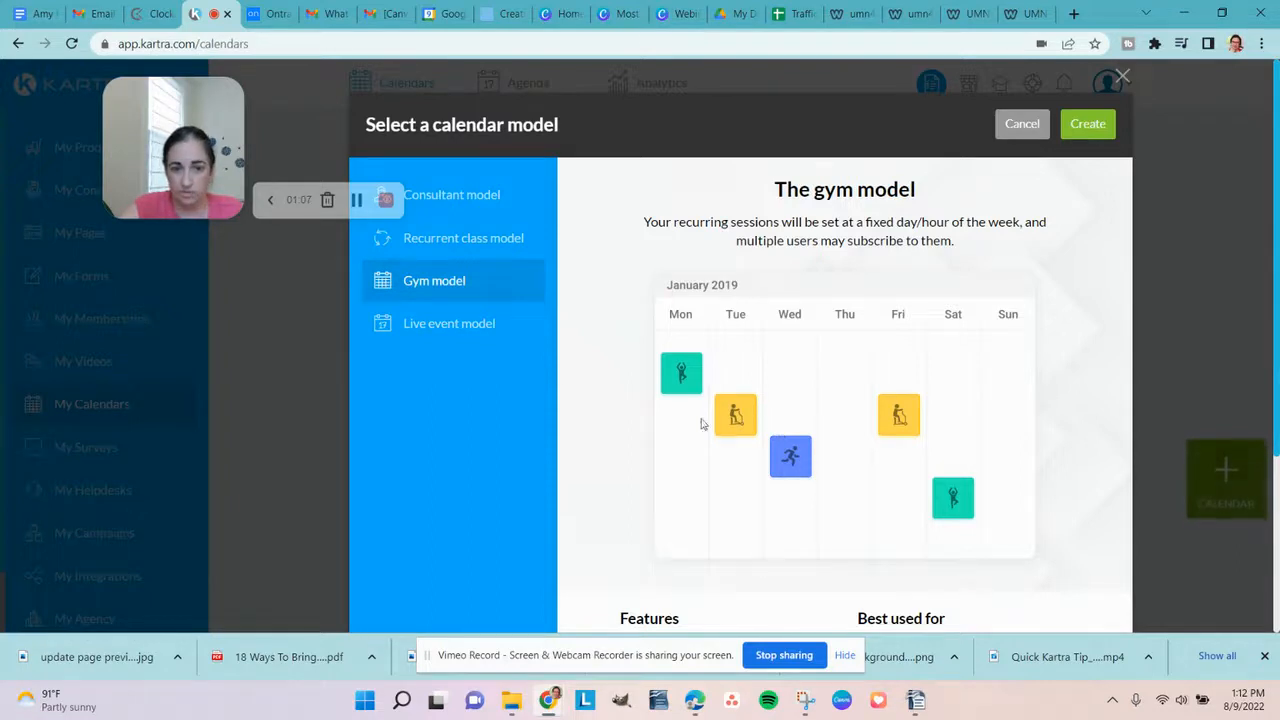
left_click(460, 325)
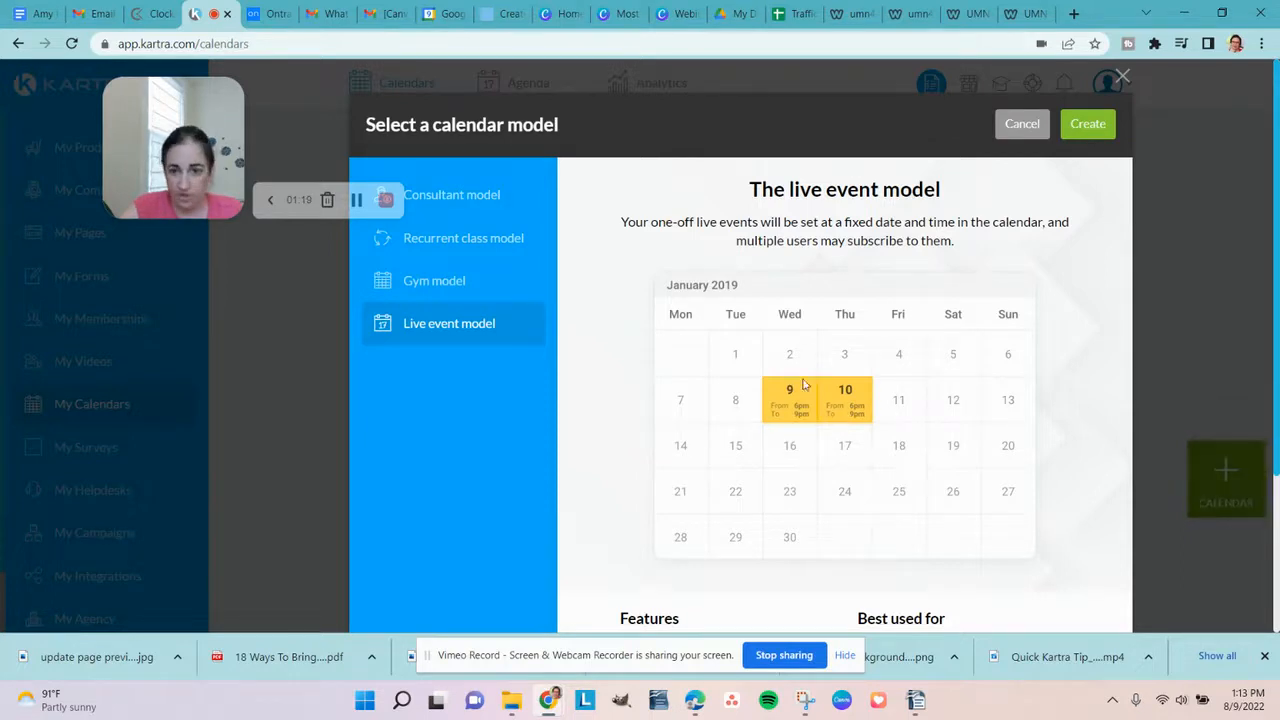
scroll(631, 358, "down", 3)
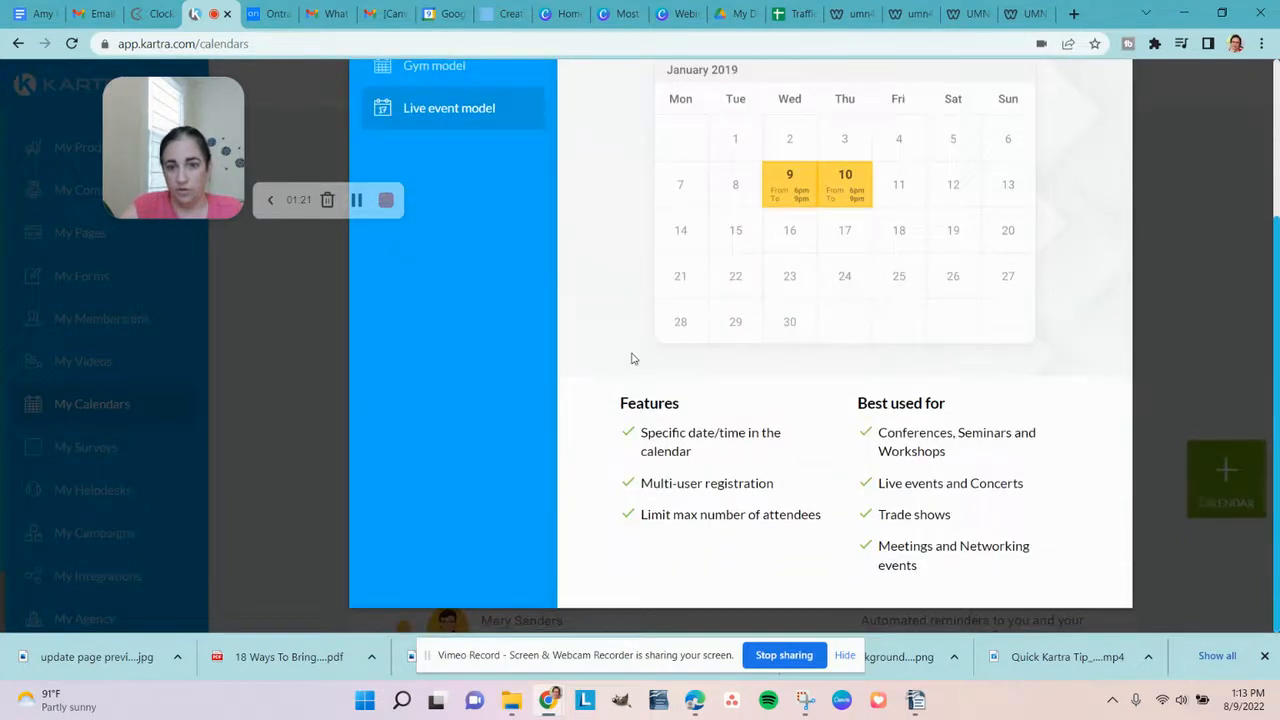
scroll(631, 358, "up", 3)
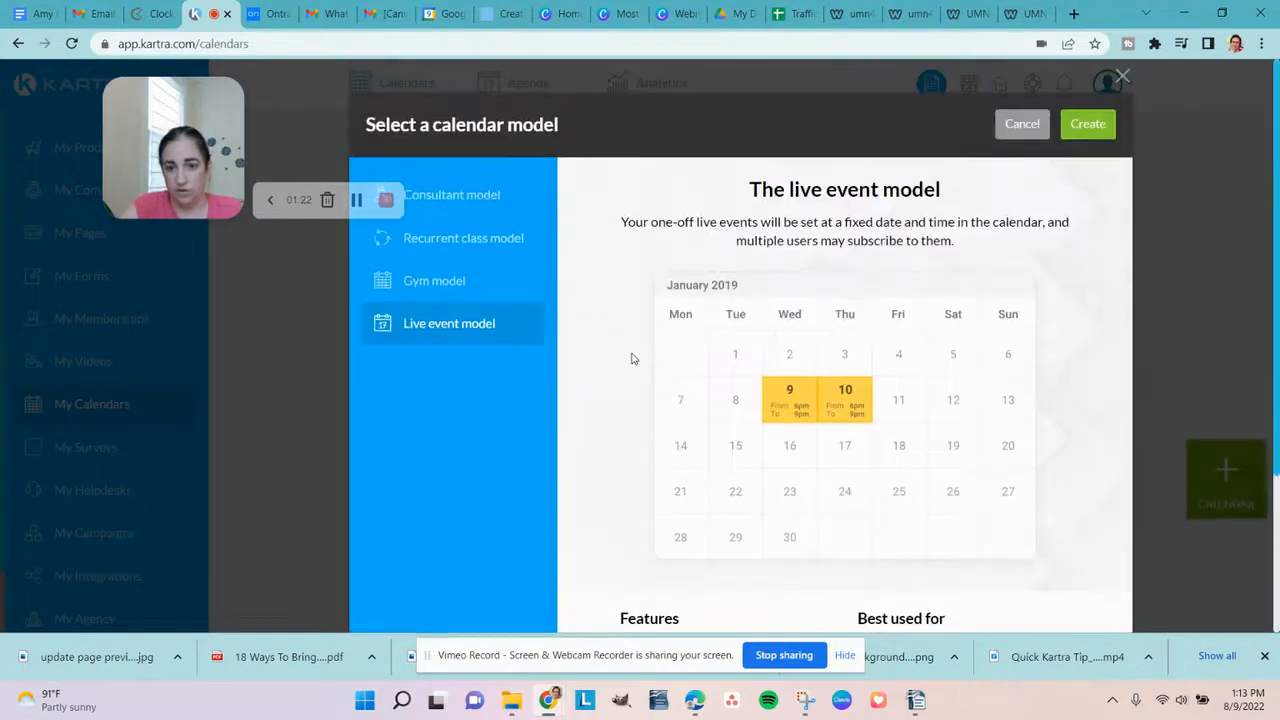
Step: Create a calendar with the Consultant model and name it "Book a strategy call"
left_click(479, 198)
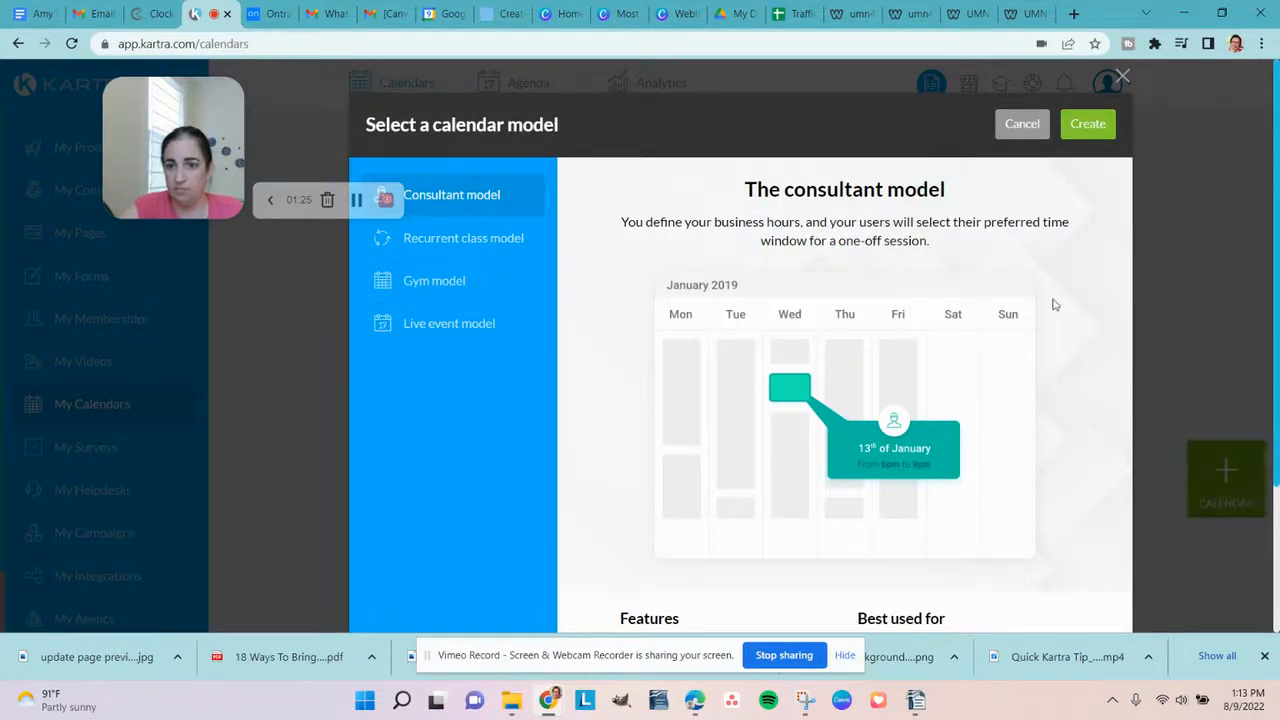
left_click(1088, 123)
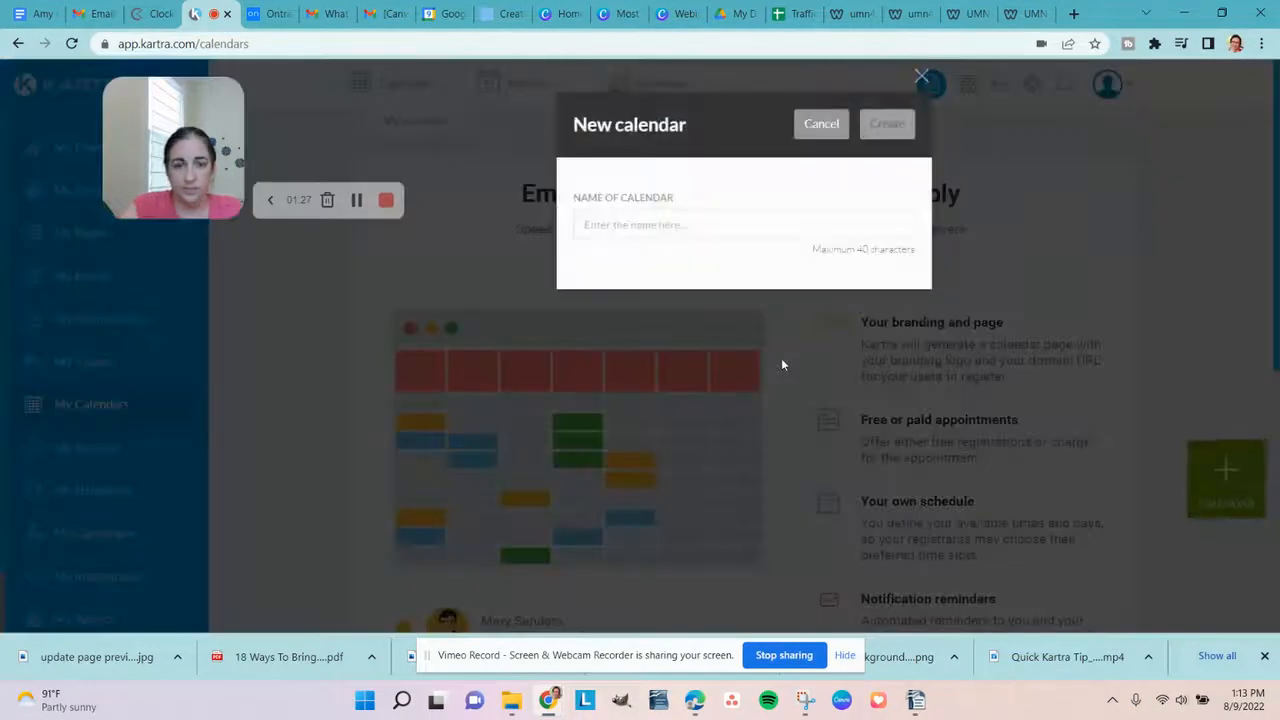
left_click(734, 226)
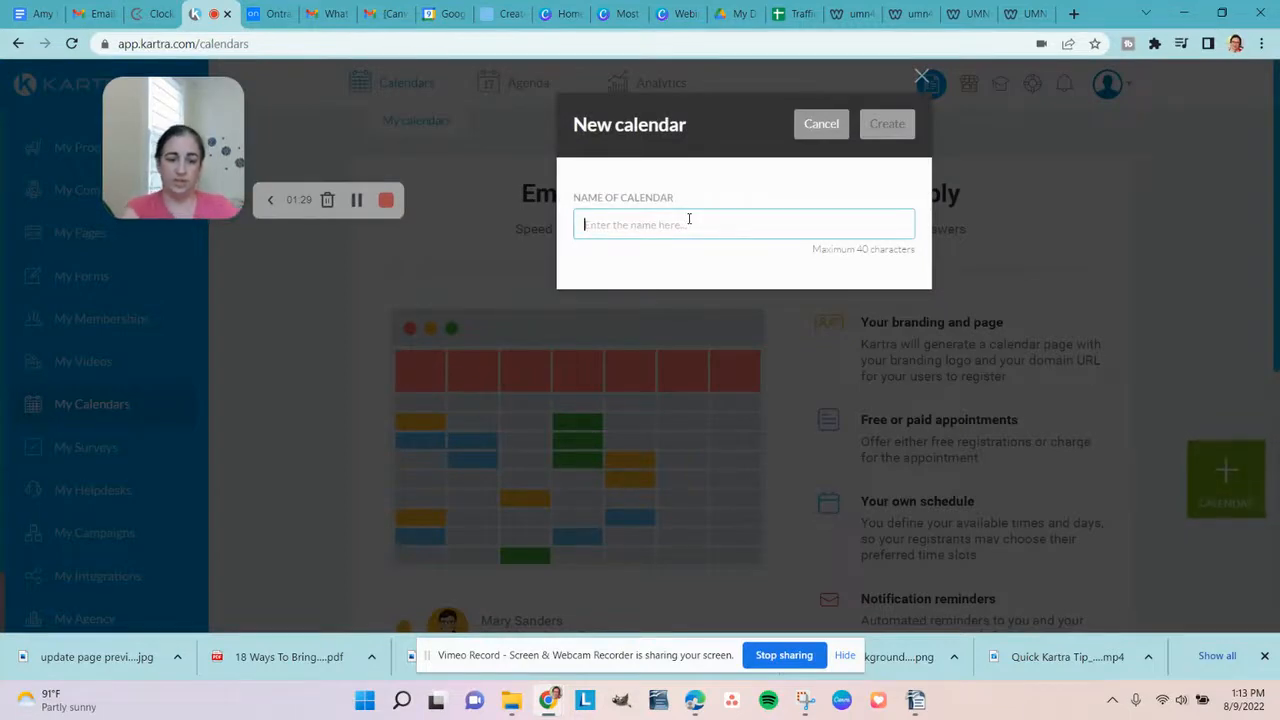
type("Book a strategy call")
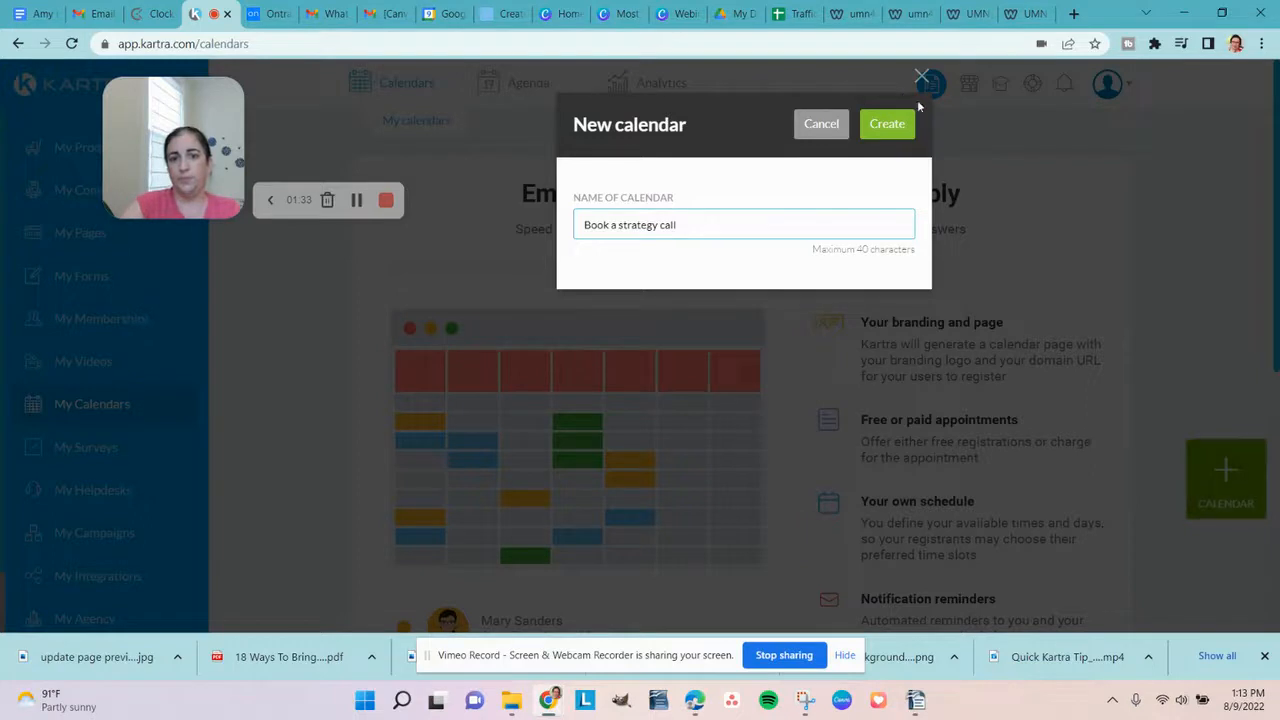
left_click(871, 124)
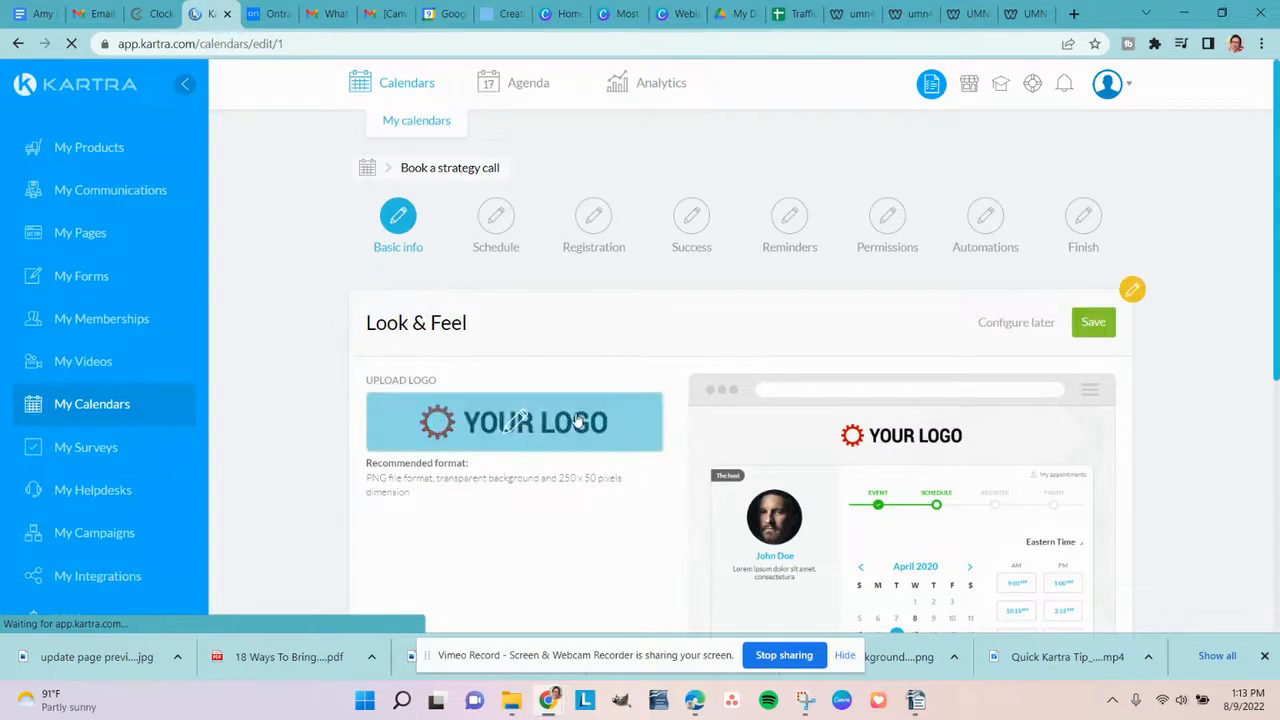
Step: Upload the Changemaker Clarity logo for the calendar from the client's "Changemaker Clarity_files" folder
scroll(563, 343, "down", 1)
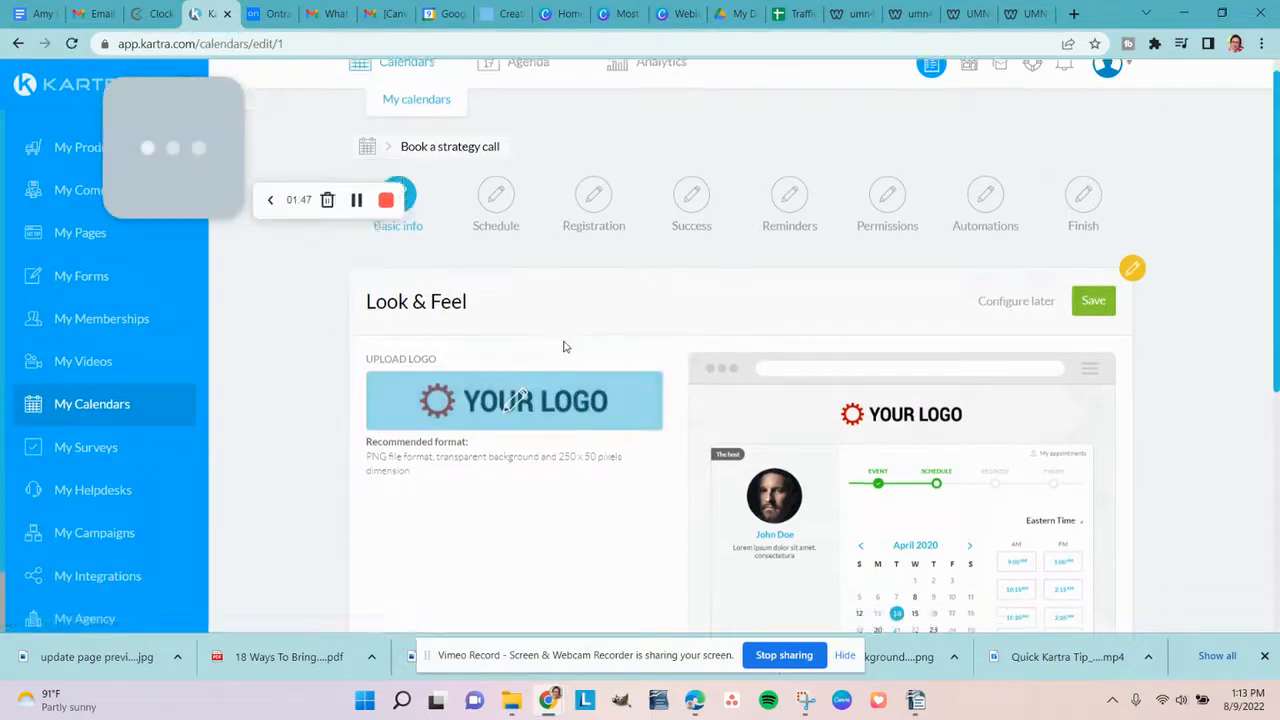
left_click(486, 335)
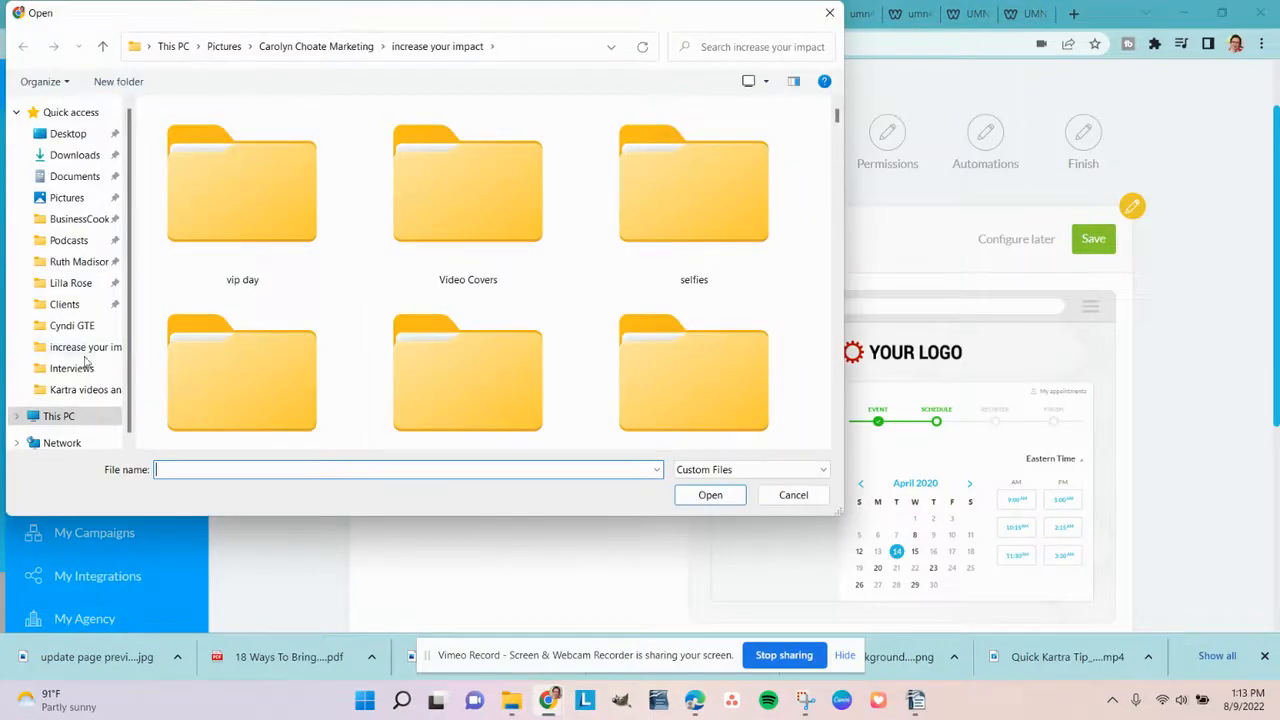
left_click(64, 304)
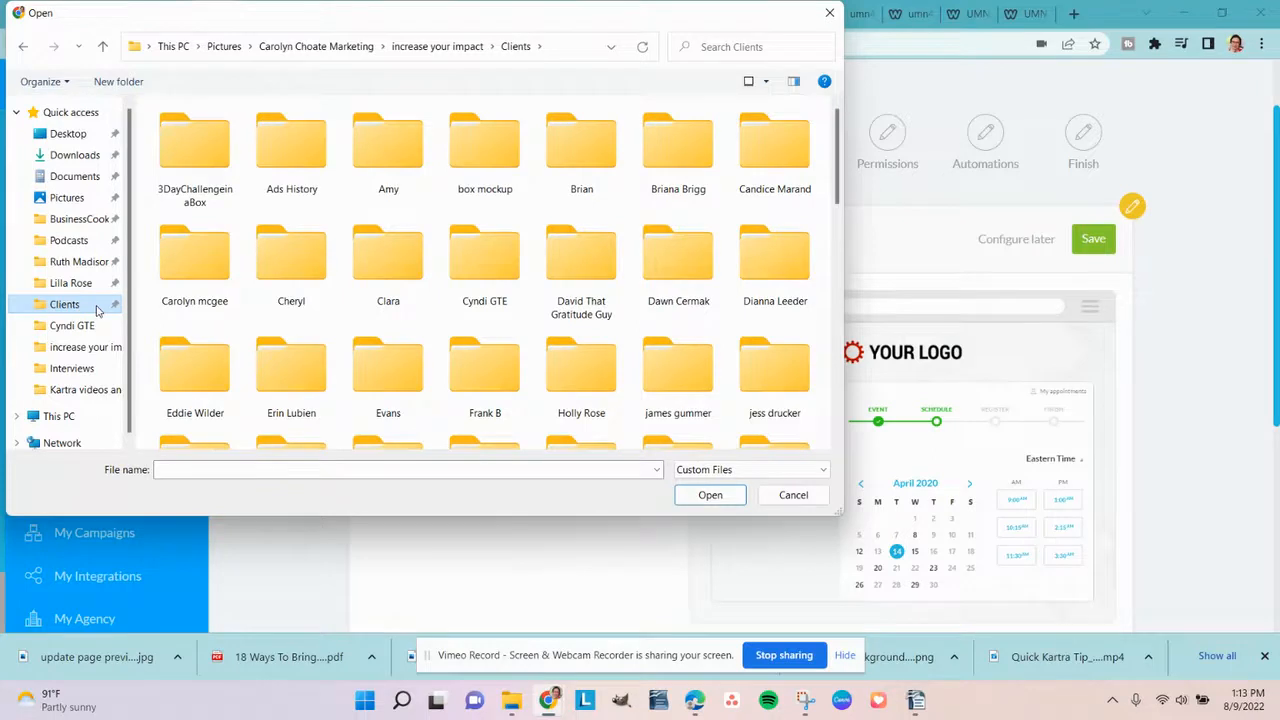
scroll(415, 322, "down", 2)
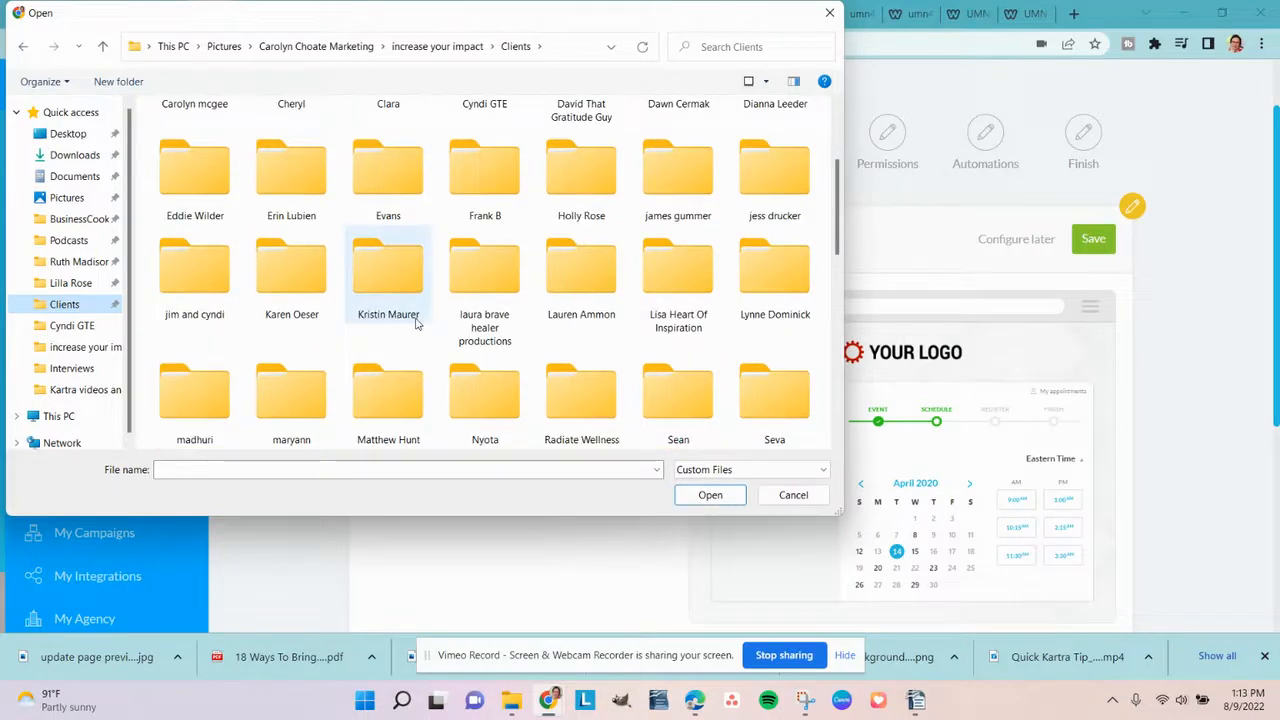
double_click(217, 392)
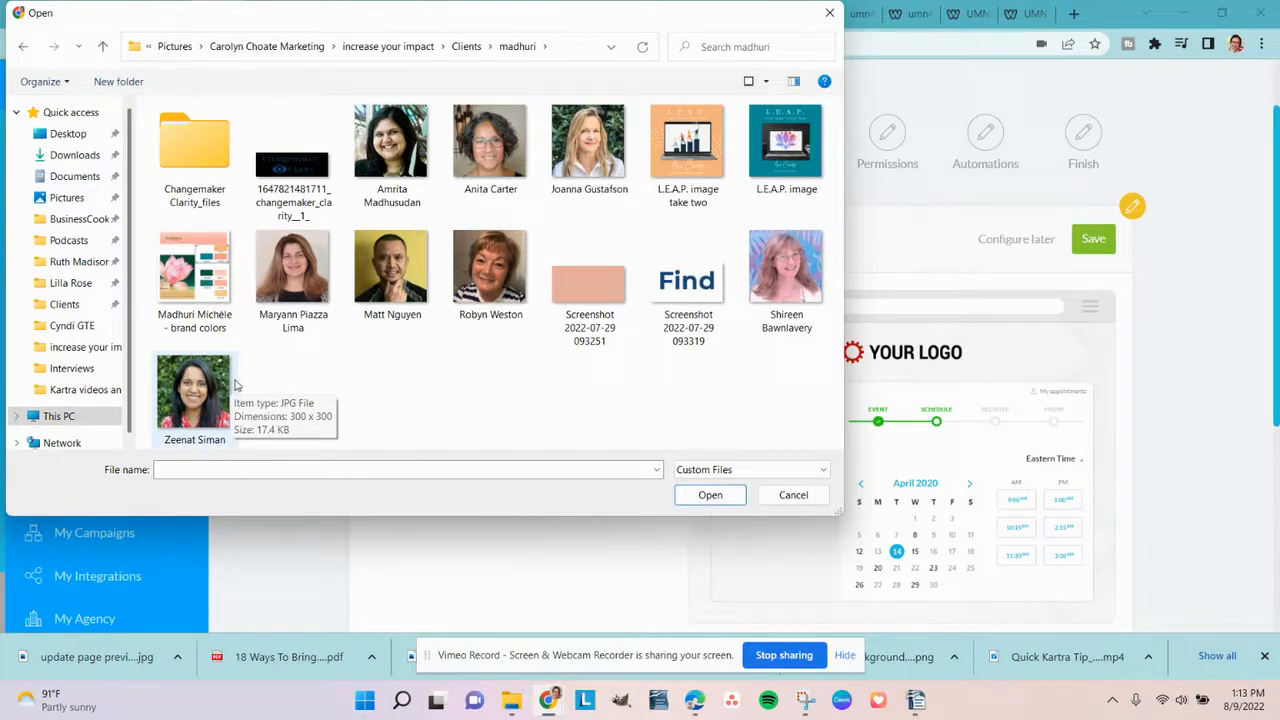
double_click(194, 145)
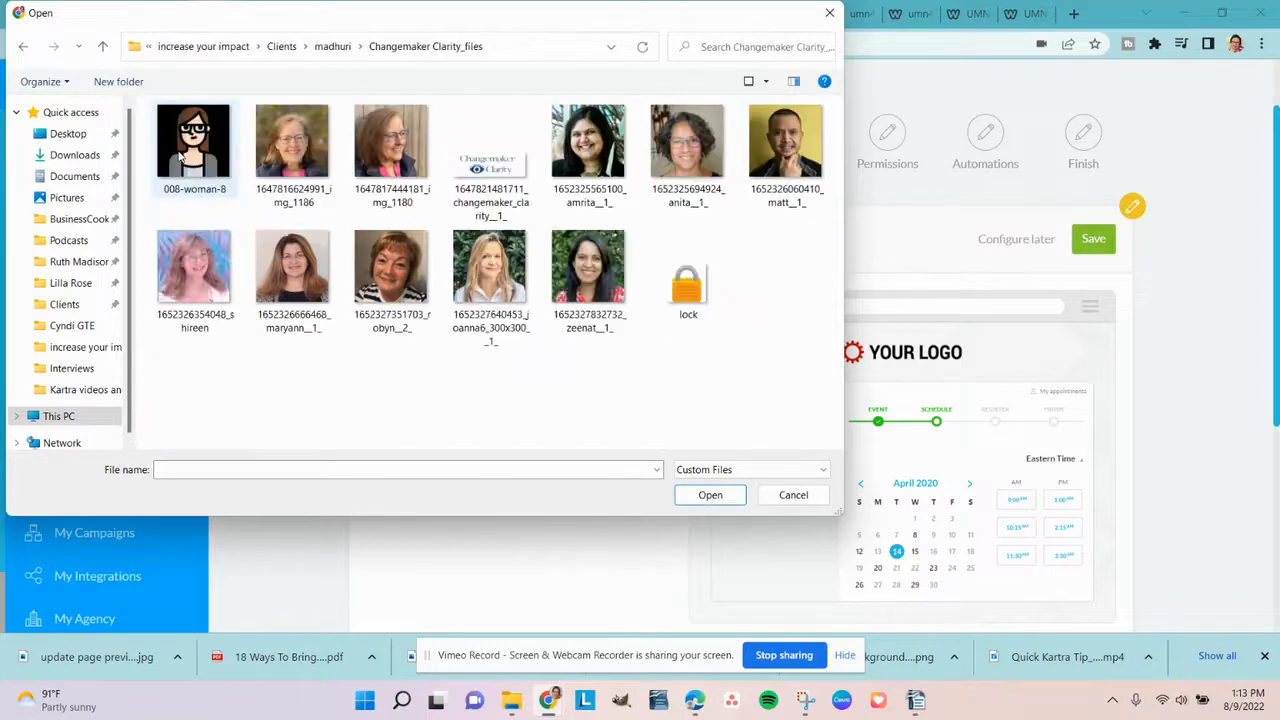
double_click(487, 160)
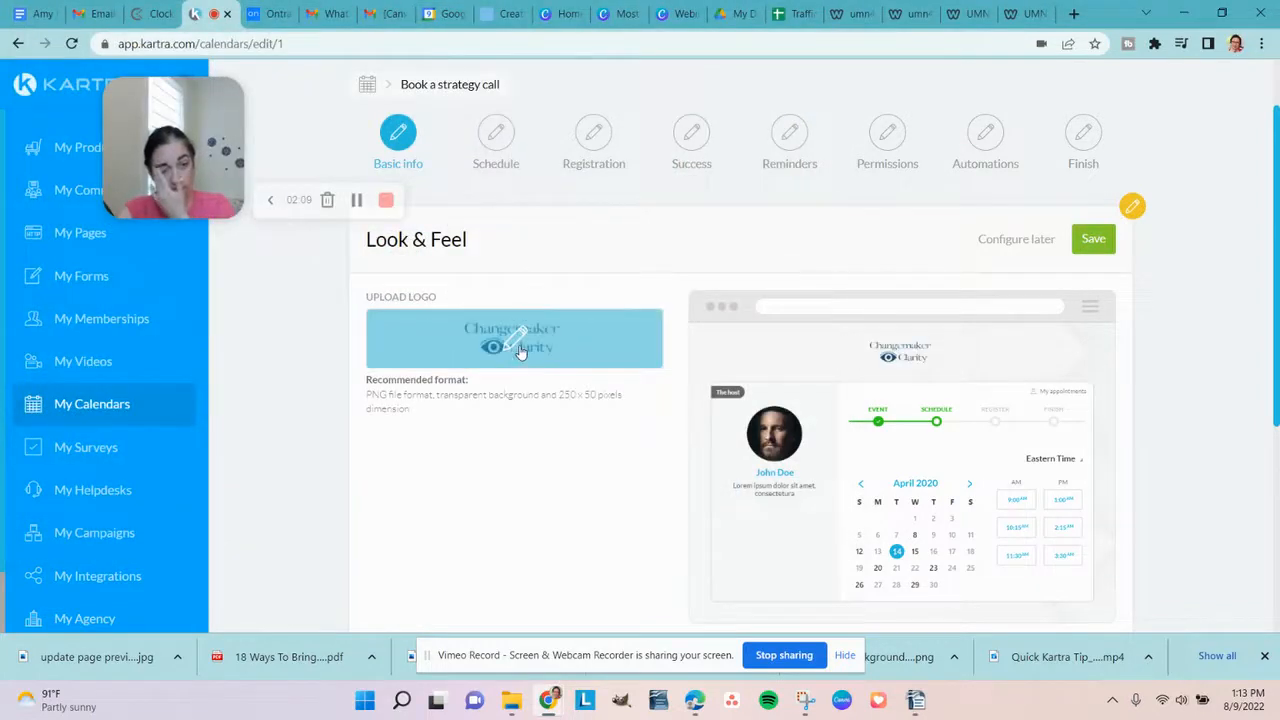
Step: Choose the calendar template with the Violet blue theme color and save the Look & Feel settings
scroll(905, 458, "down", 3)
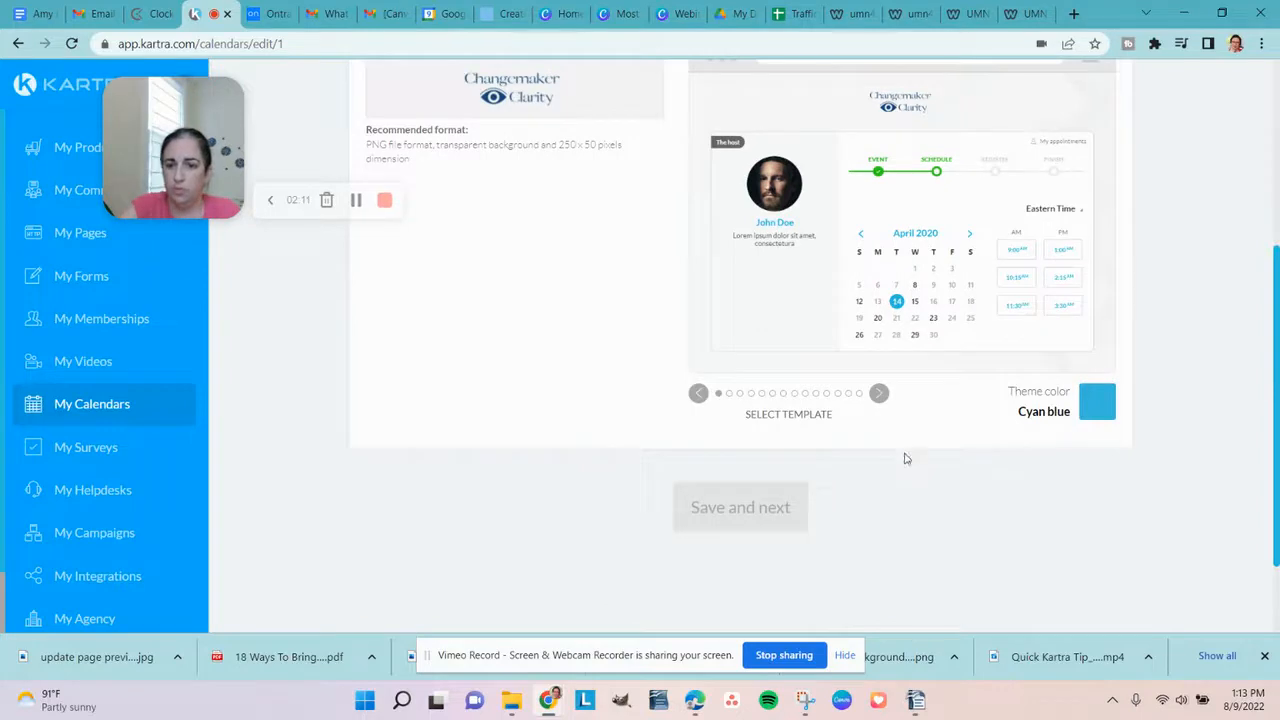
left_click(879, 393)
left_click(879, 393)
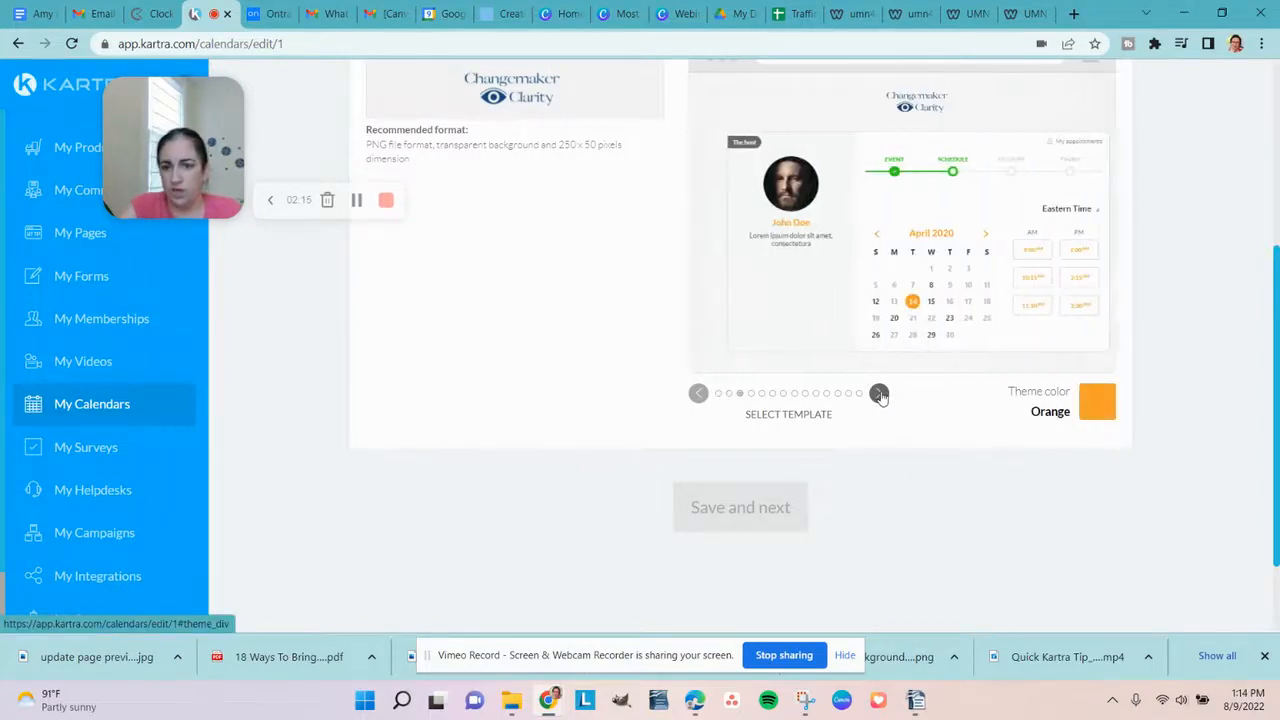
left_click(879, 393)
left_click(879, 393)
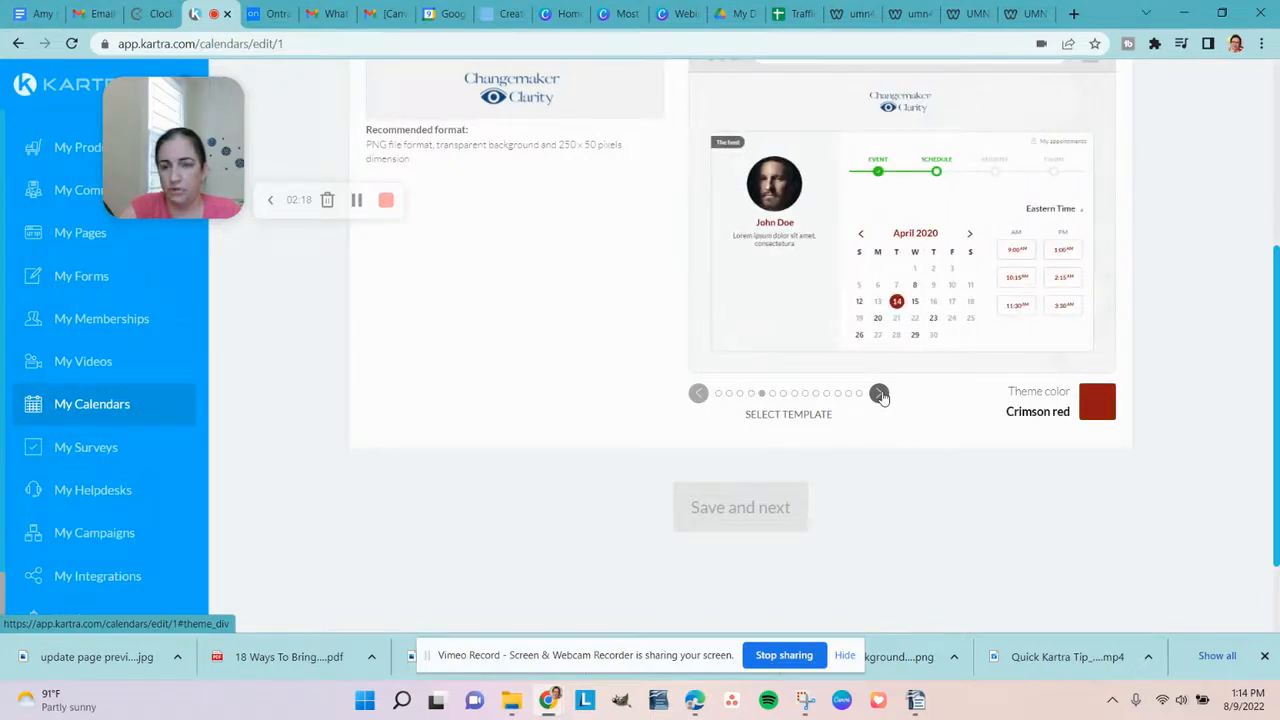
left_click(879, 393)
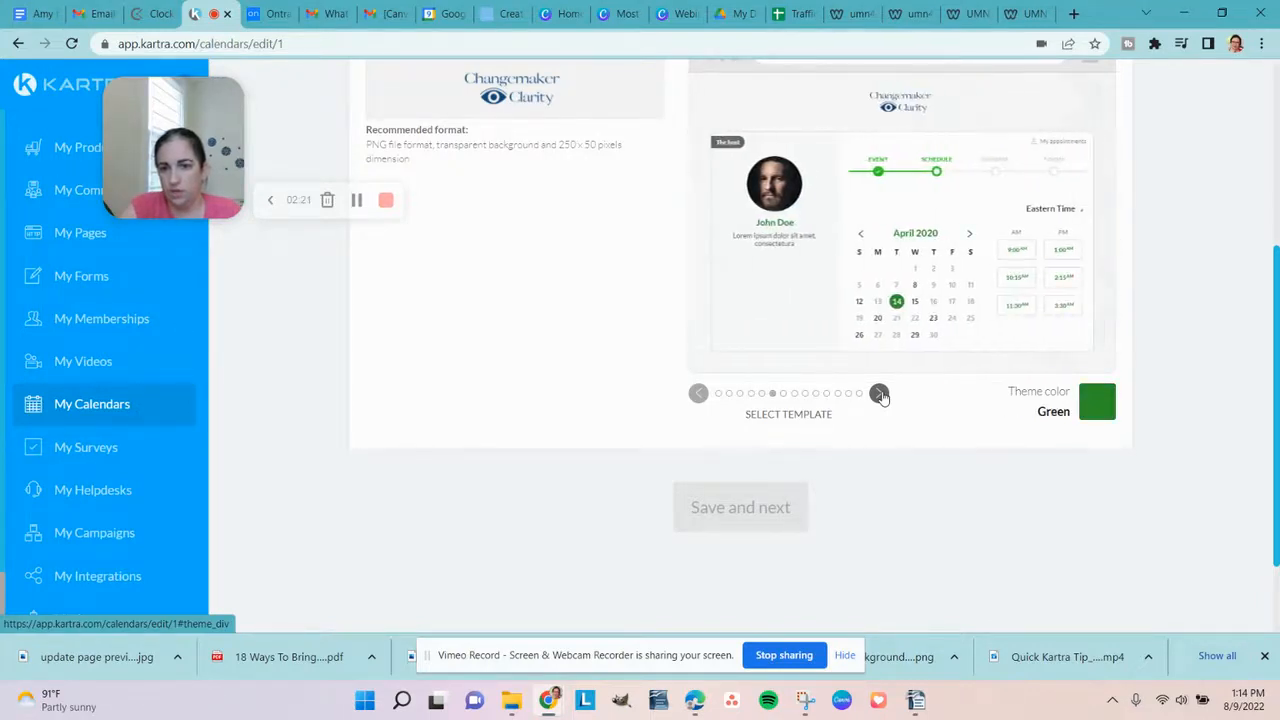
left_click(879, 393)
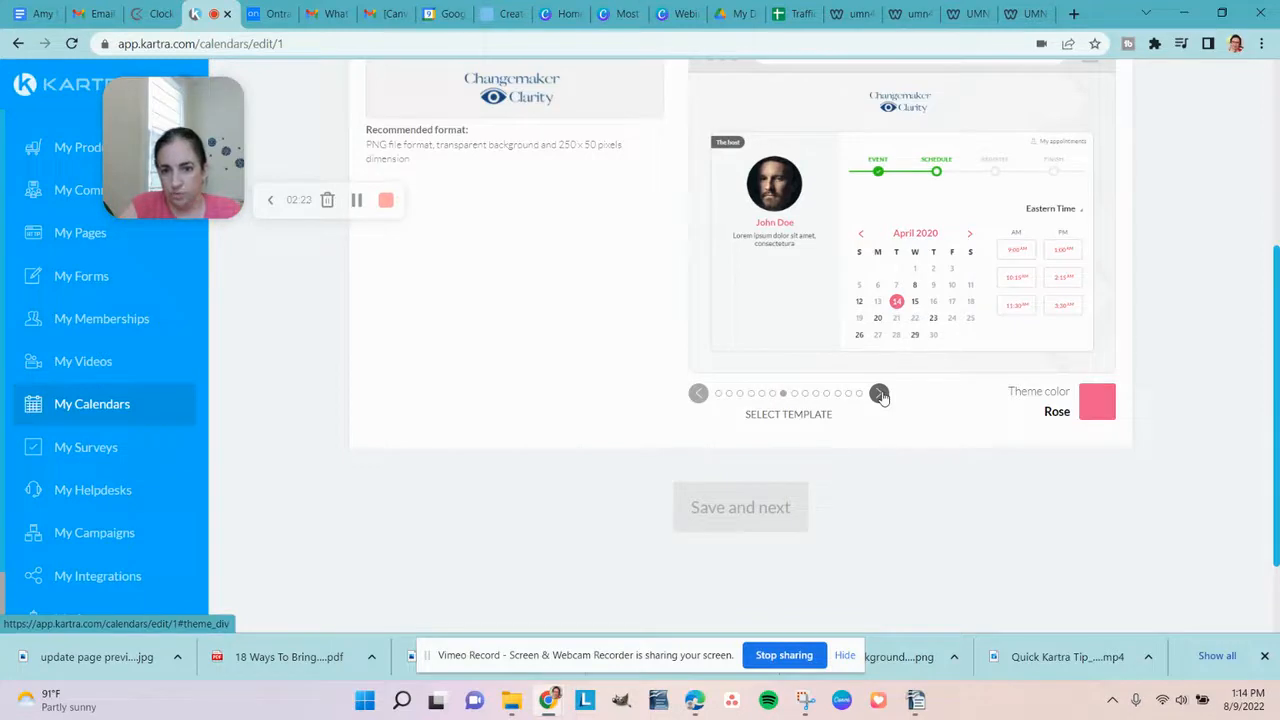
left_click(879, 394)
left_click(879, 393)
scroll(962, 470, "up", 3)
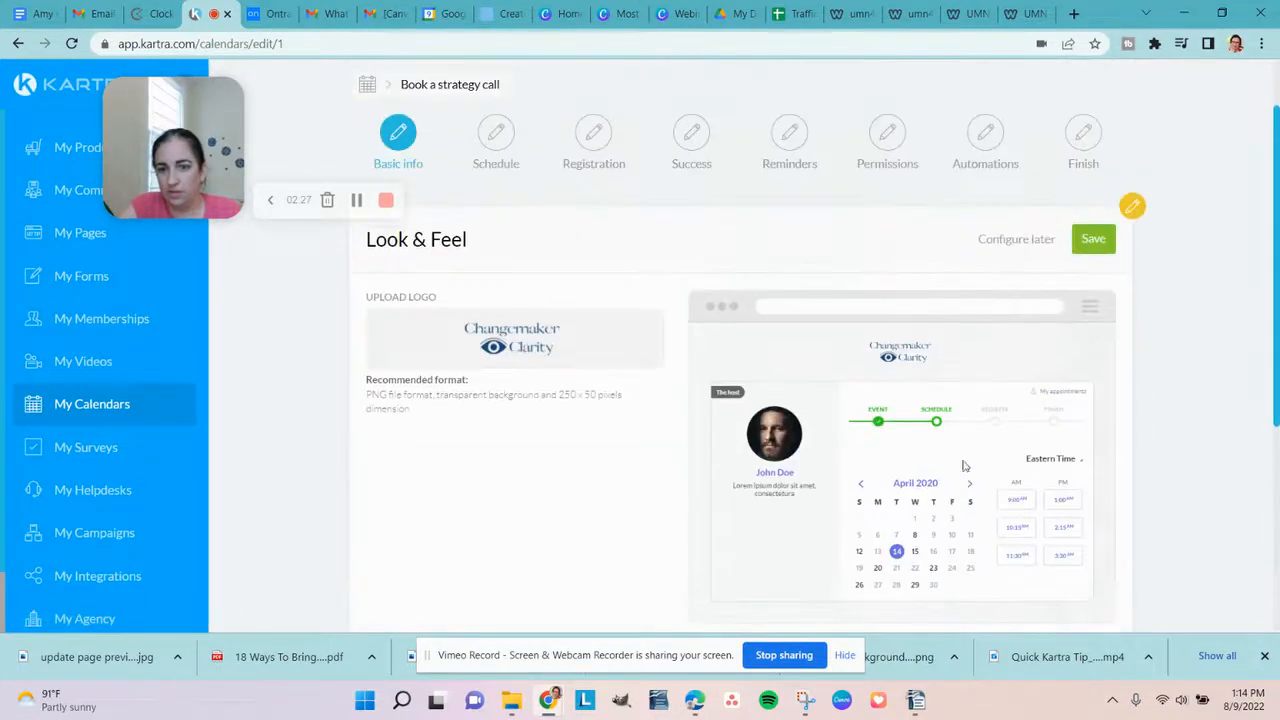
left_click(1097, 241)
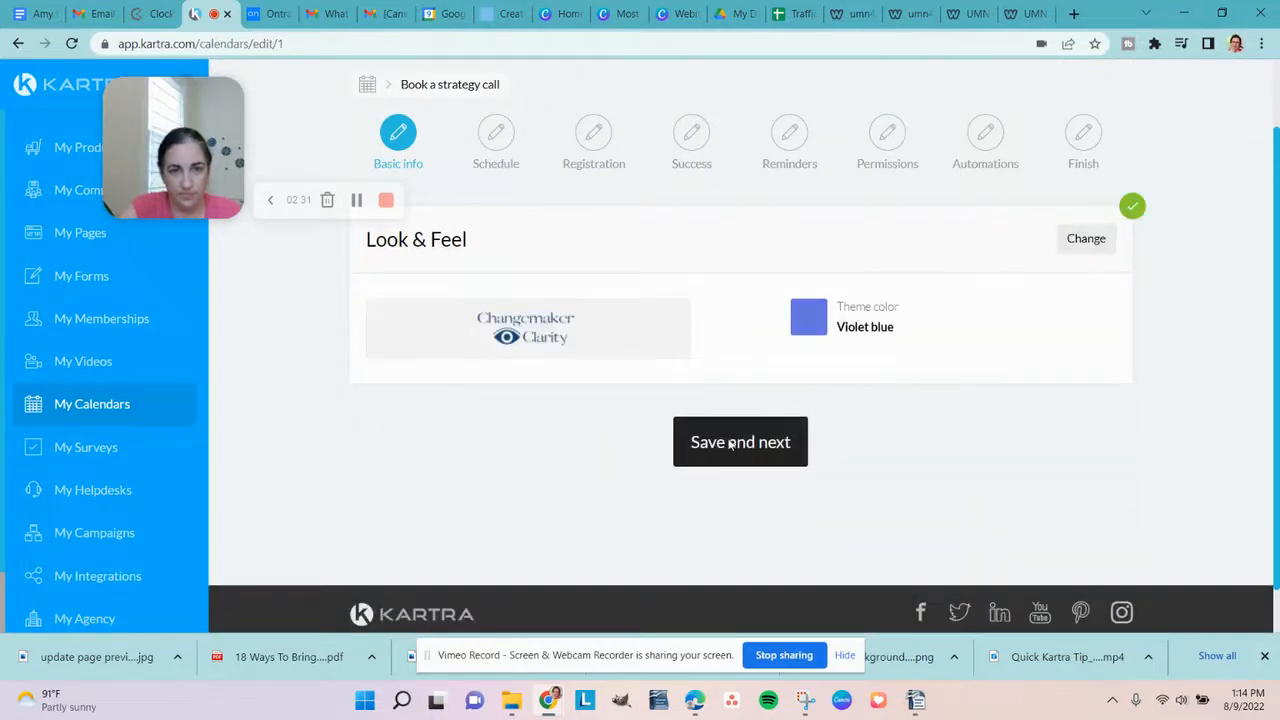
Step: Save the basic info, continue to the Schedule stage and acknowledge the introduction about multiple classes
left_click(730, 445)
scroll(730, 445, "down", 8)
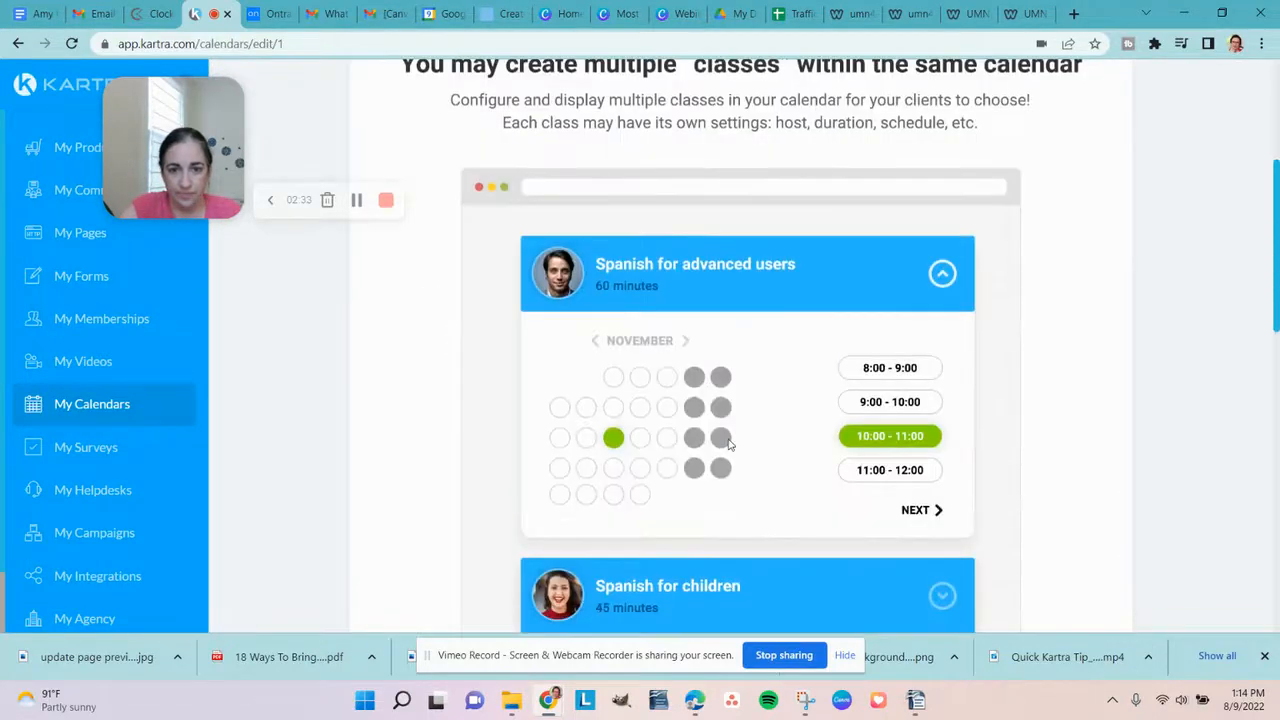
left_click(768, 262)
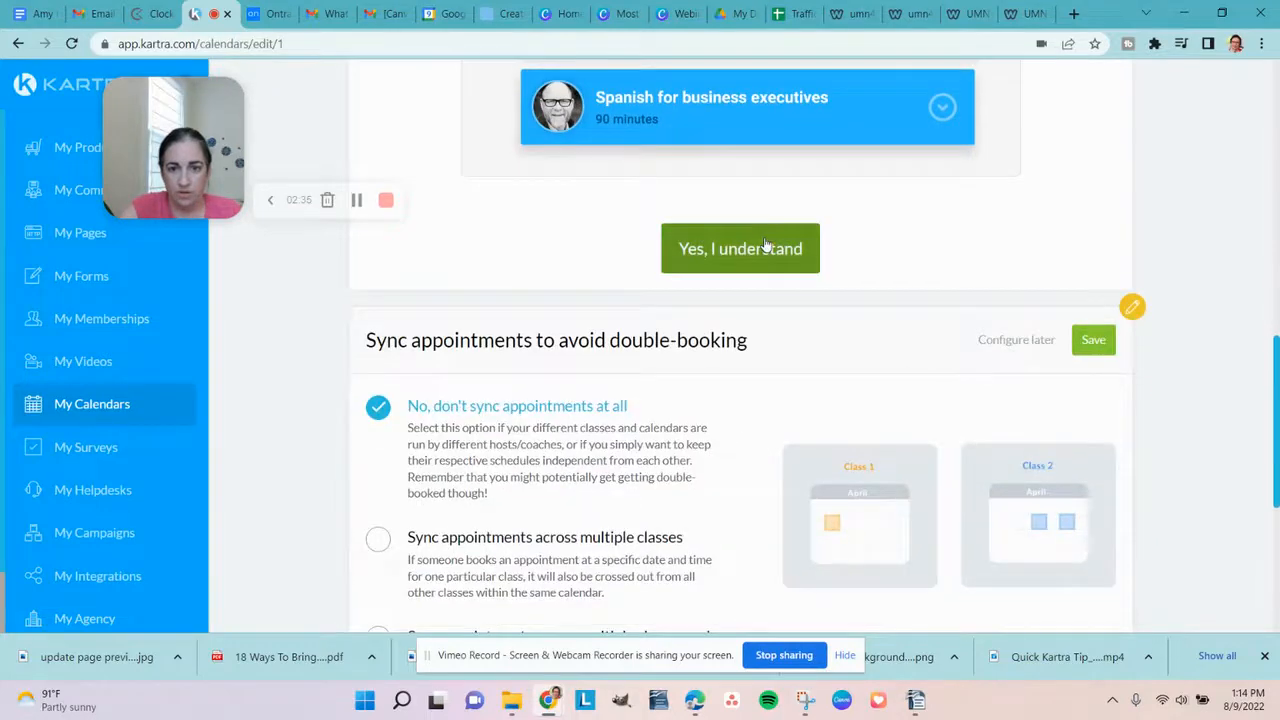
scroll(742, 440, "up", 15)
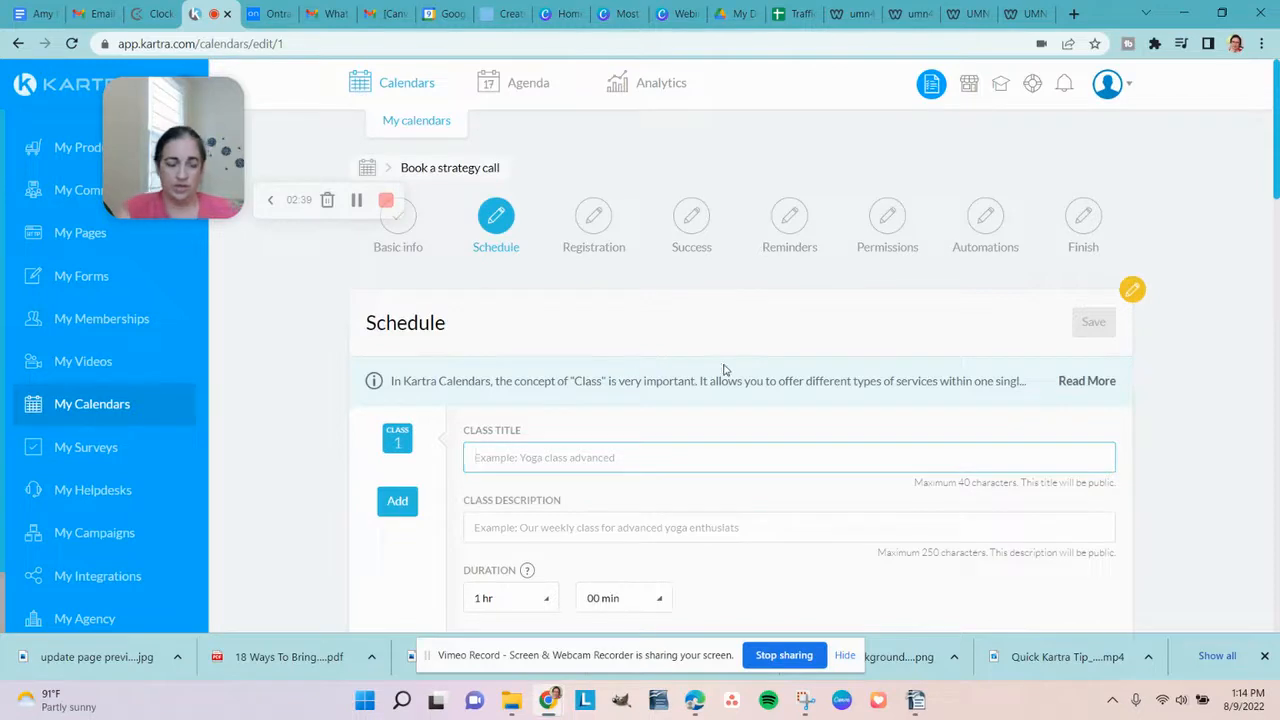
Step: Title the class "Strategy Call" and describe it as "Sign up for a free strategy call with me"
type("s")
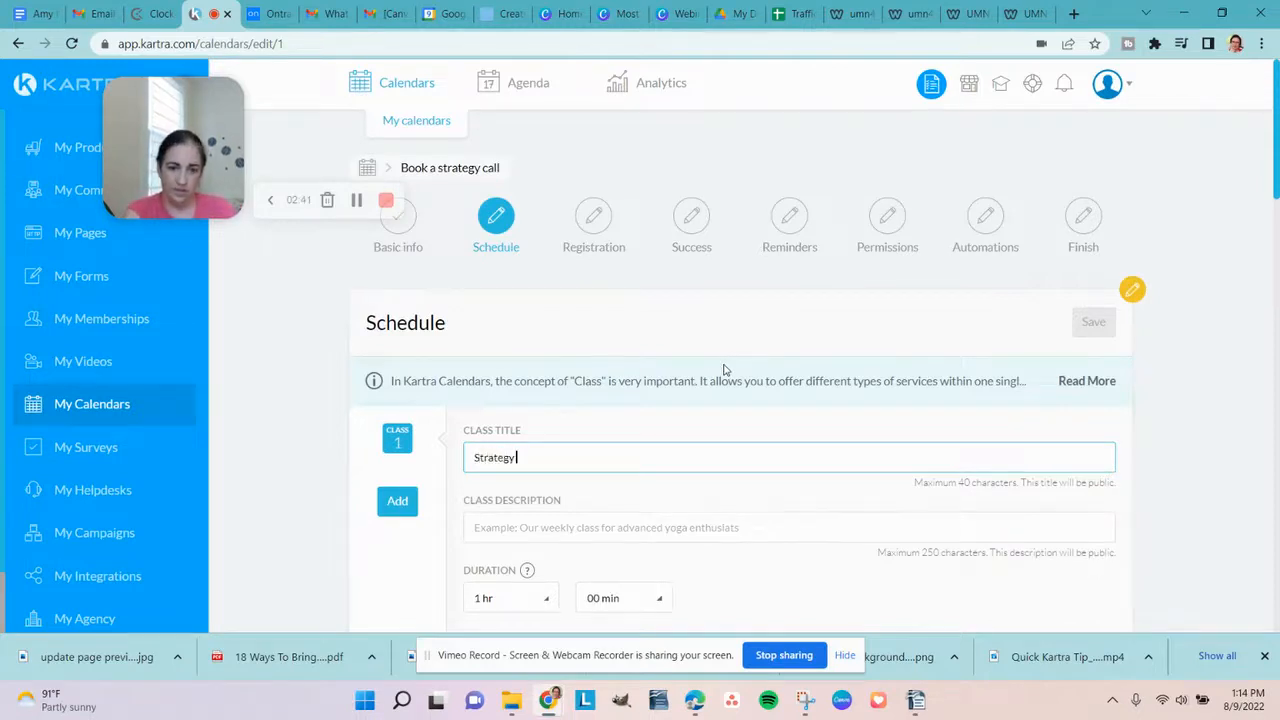
type("trategy Call")
key("Tab")
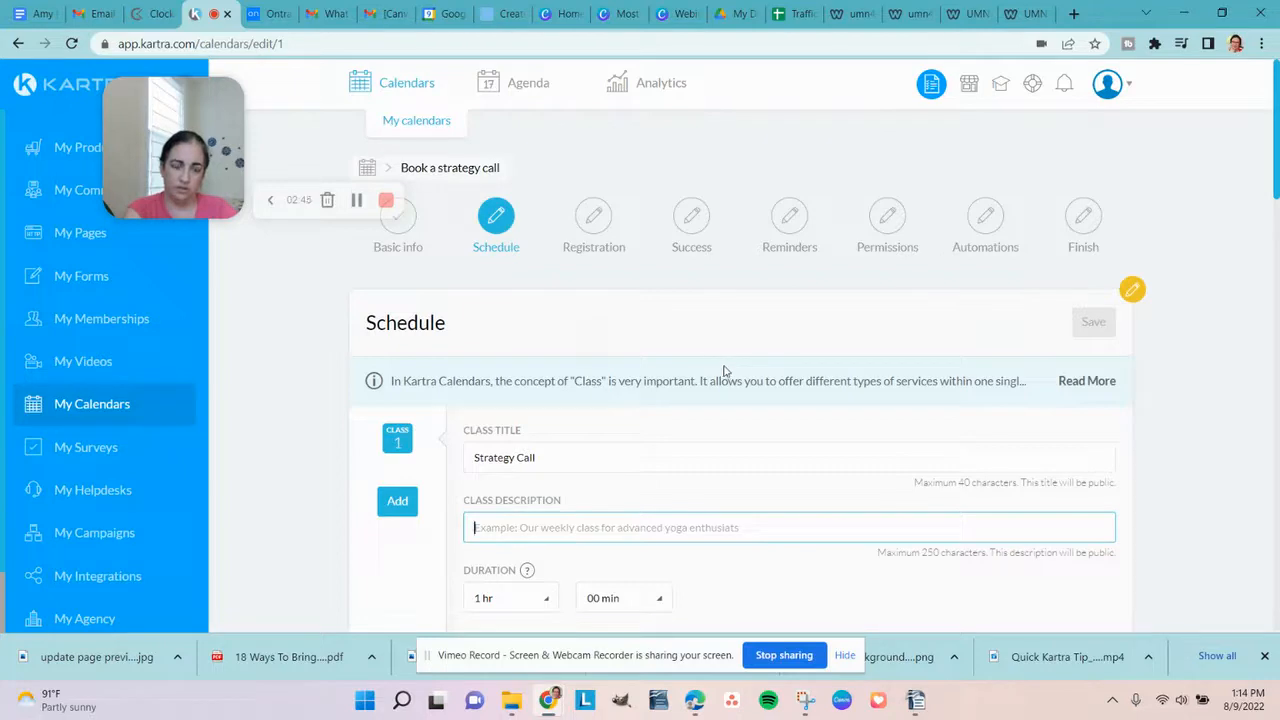
type("S")
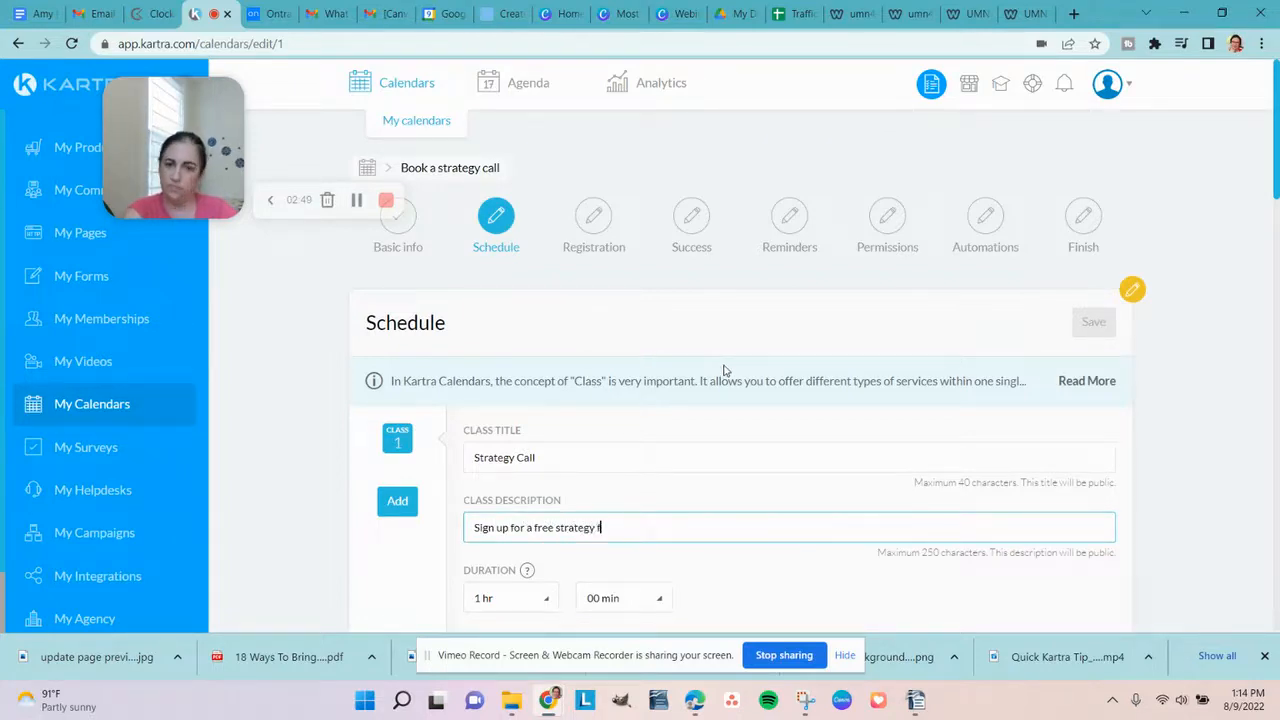
type("ign up for a free strategy call with me")
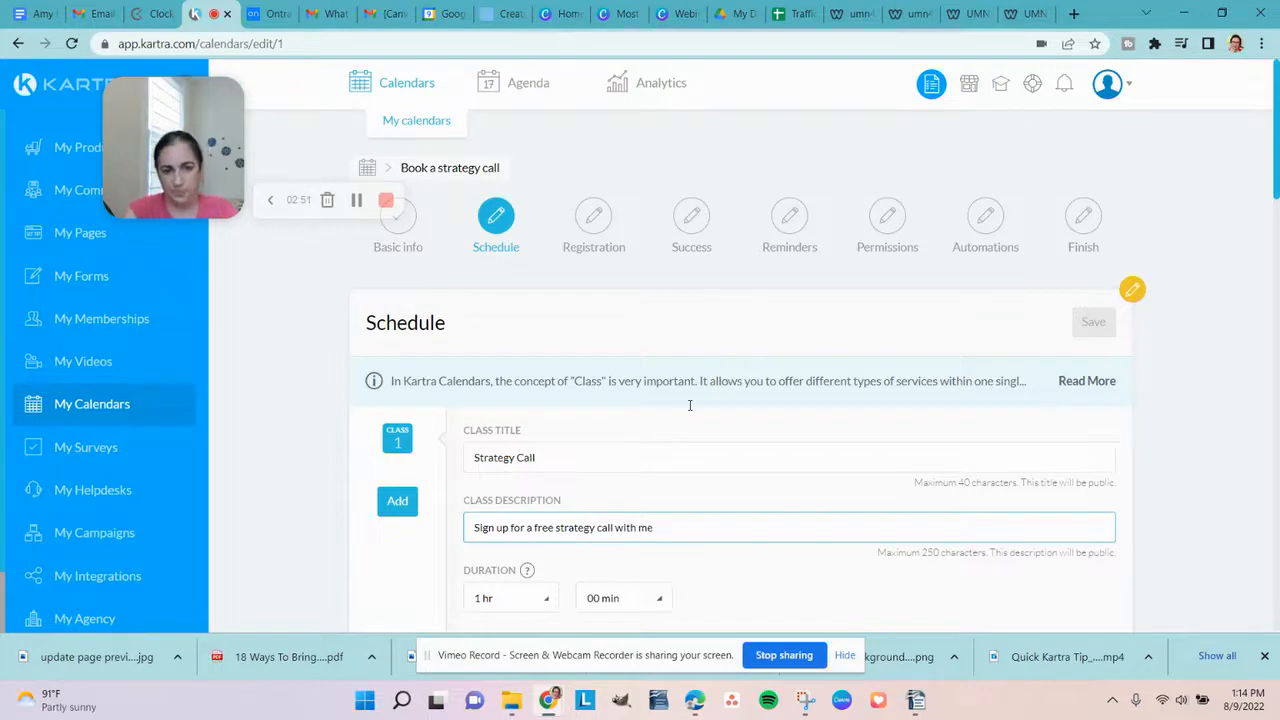
Step: Set the Strategy Call class duration to 0 hr 45 min
left_click(522, 607)
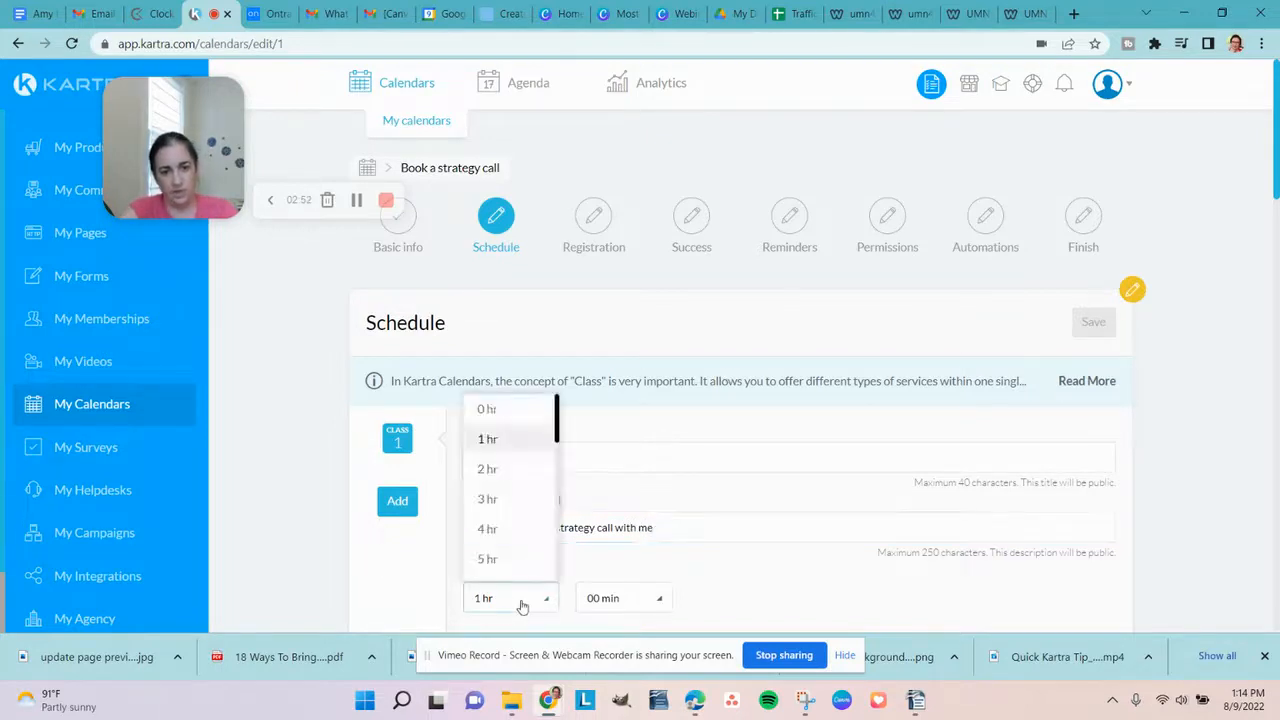
left_click(508, 410)
left_click(634, 606)
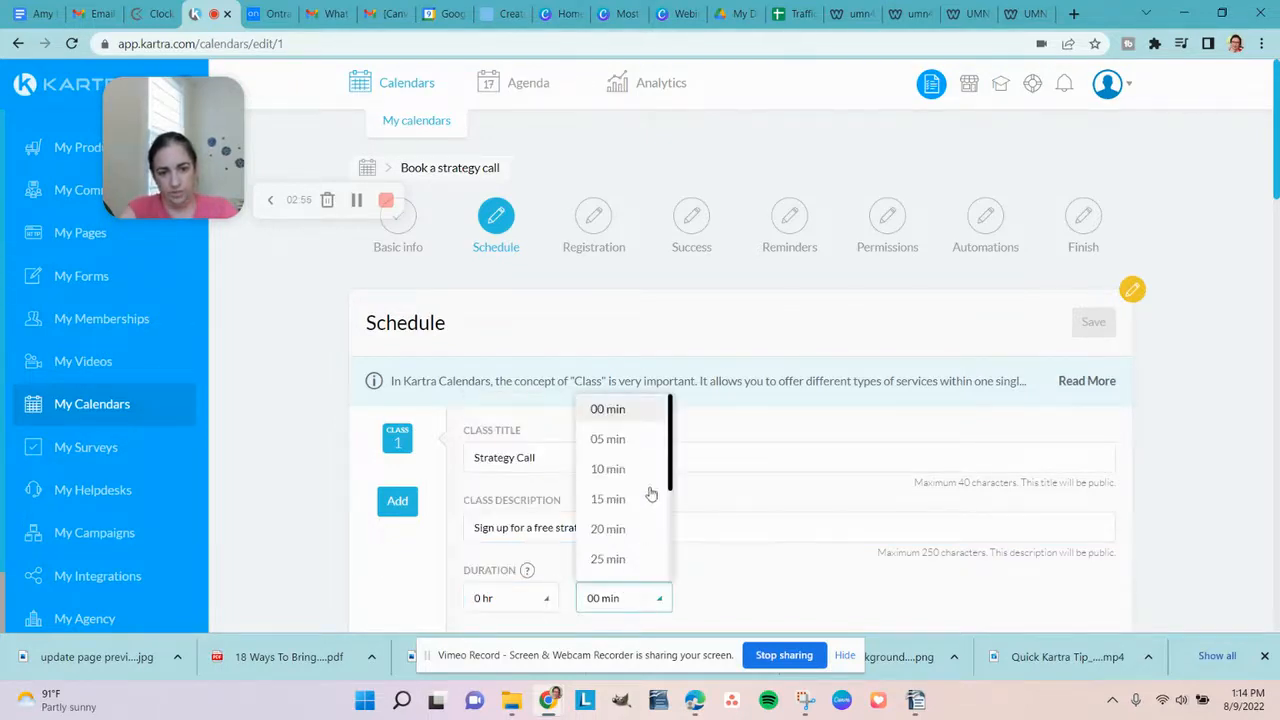
scroll(630, 528, "down", 2)
left_click(668, 524)
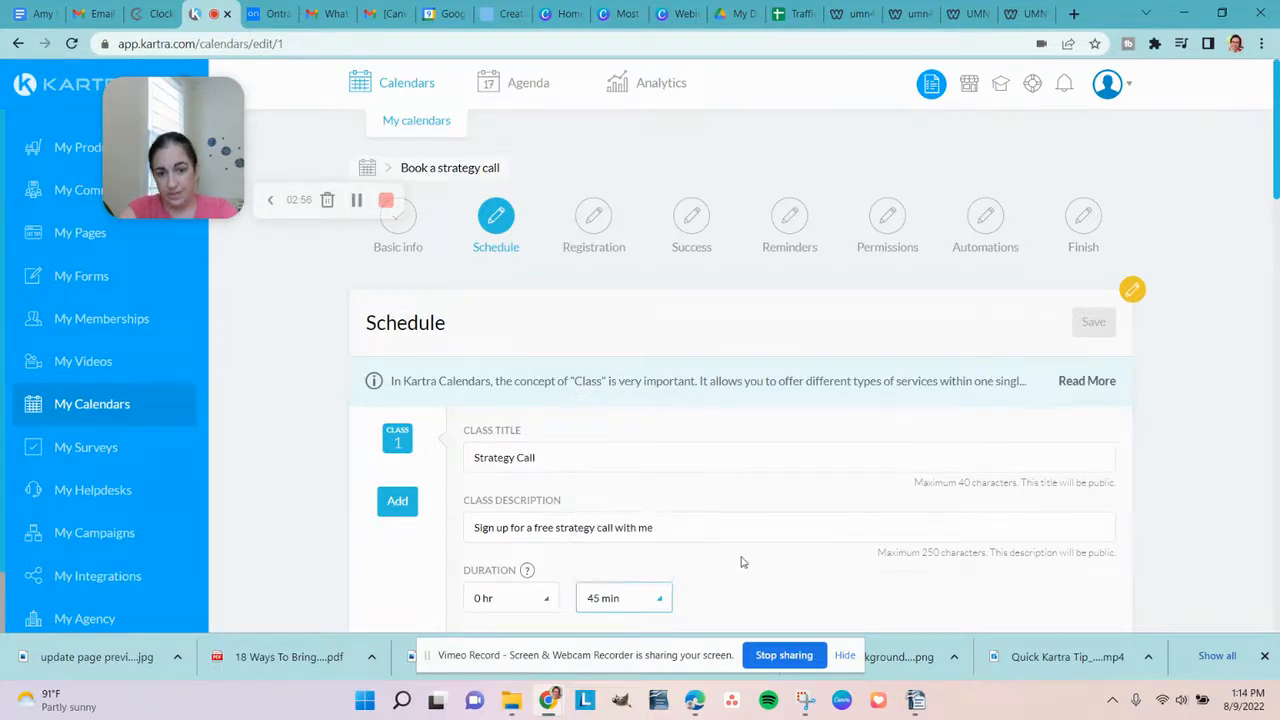
Step: Add the account's listed team member as the host of the Strategy Call class
scroll(745, 560, "down", 1)
scroll(745, 560, "down", 2)
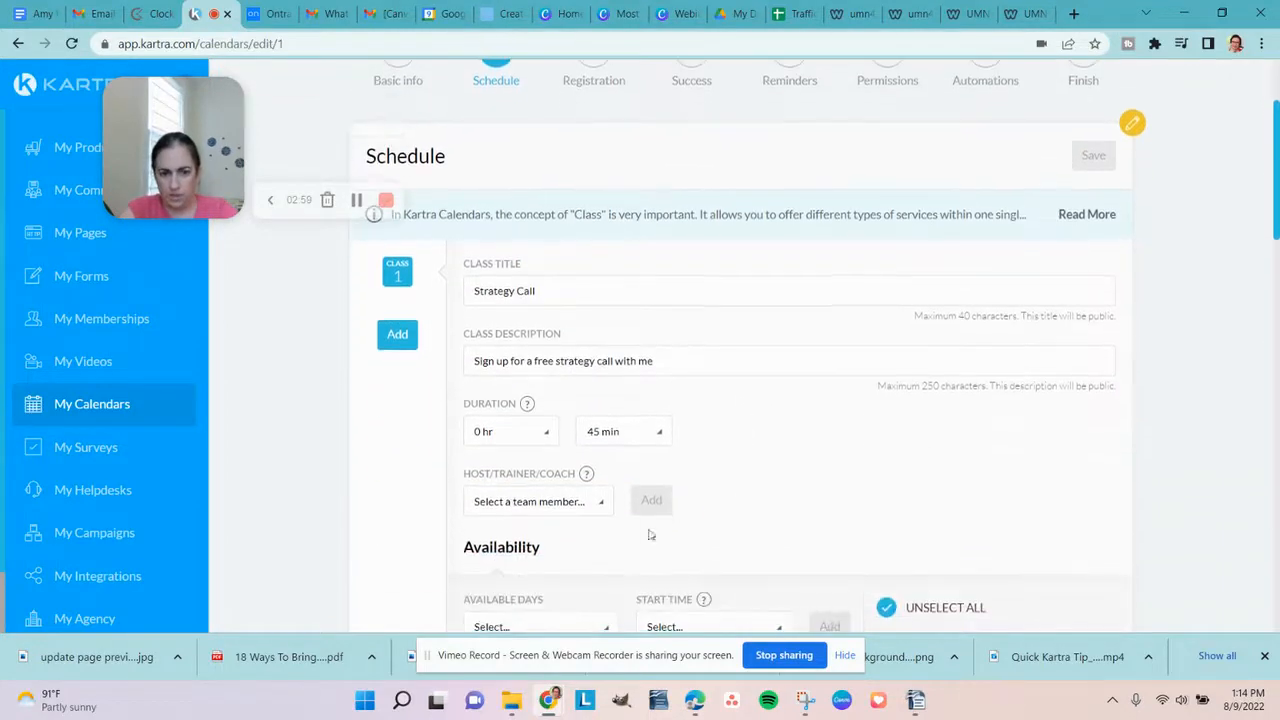
left_click(535, 510)
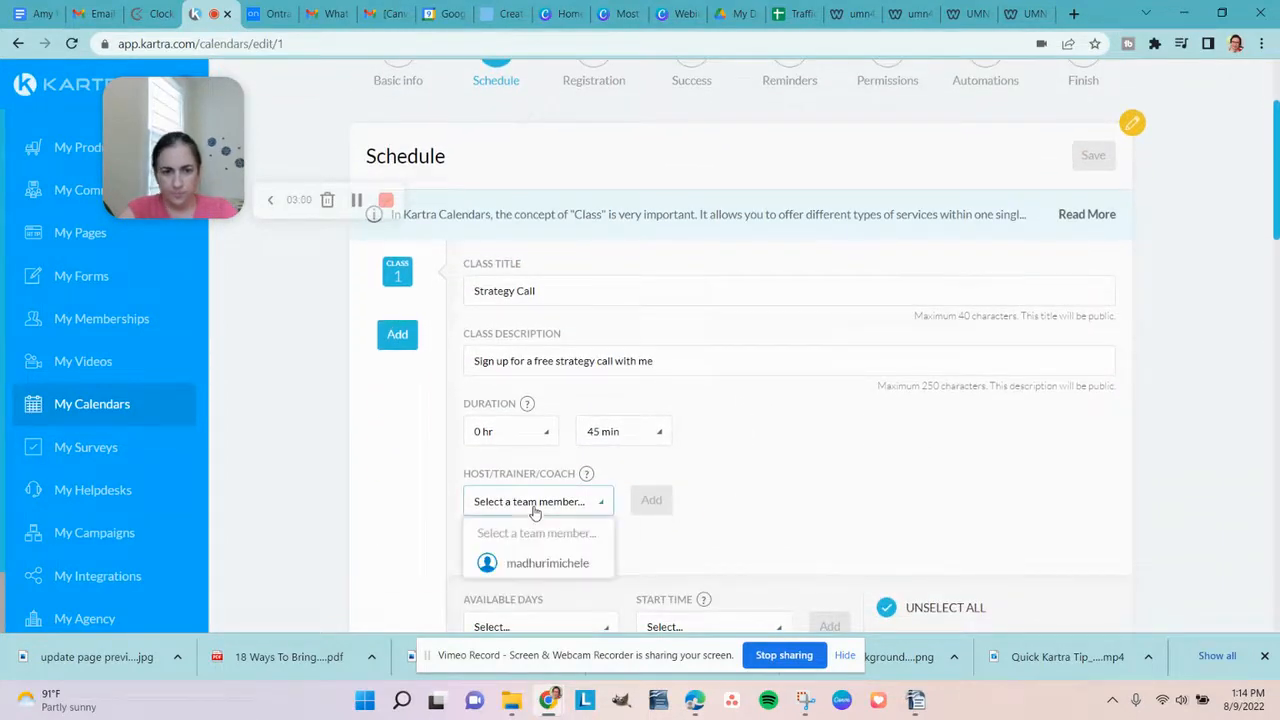
left_click(538, 565)
left_click(650, 508)
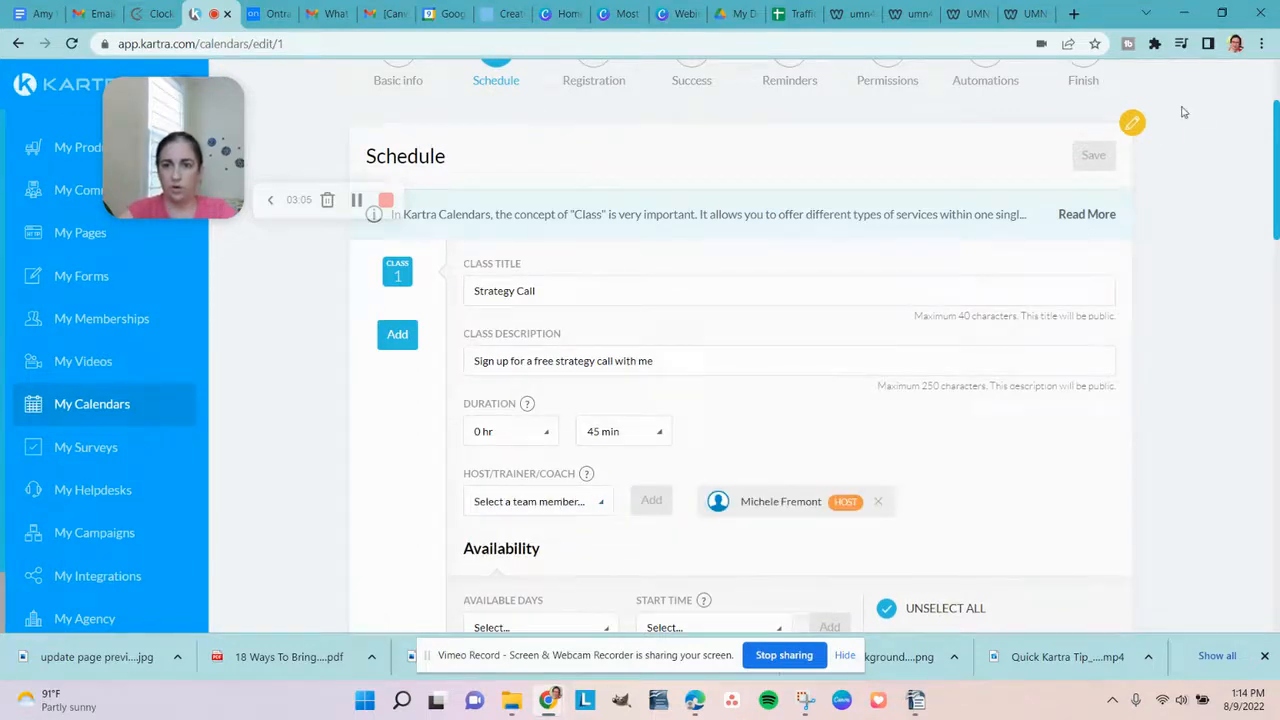
Step: Review the class settings and examine the choices for available days and start times under Availability
scroll(1173, 95, "up", 2)
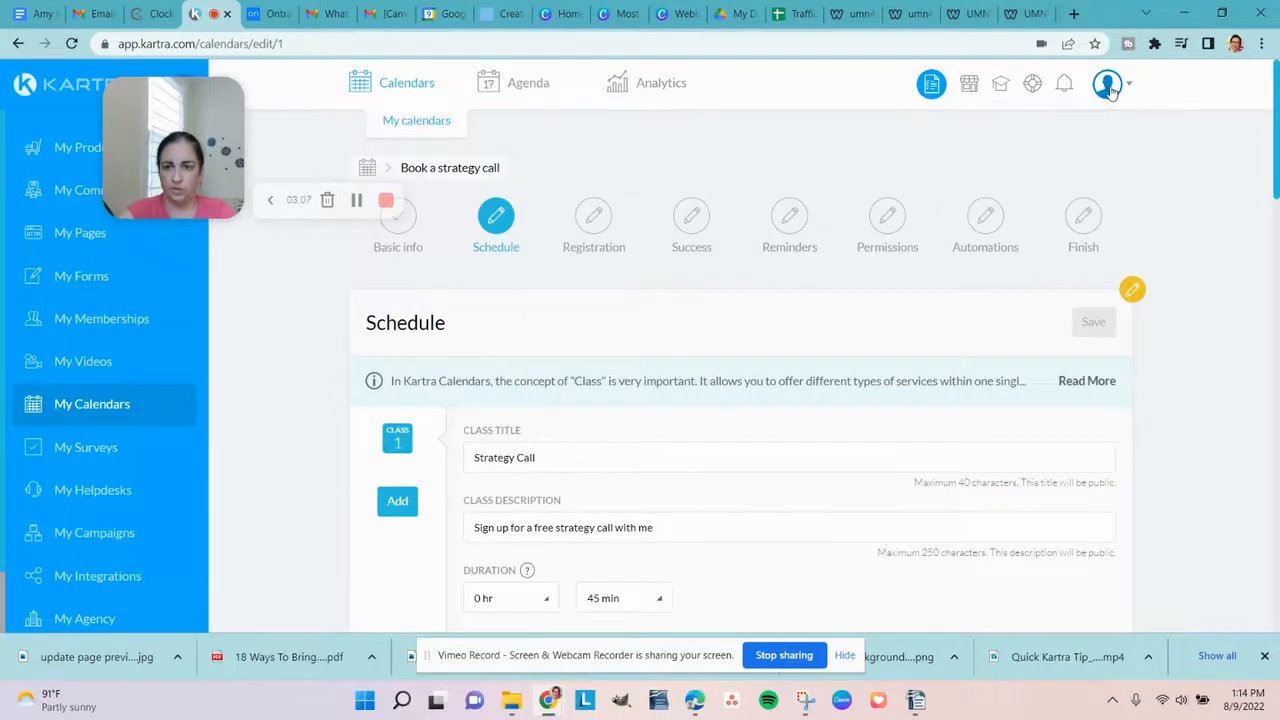
scroll(1182, 370, "down", 3)
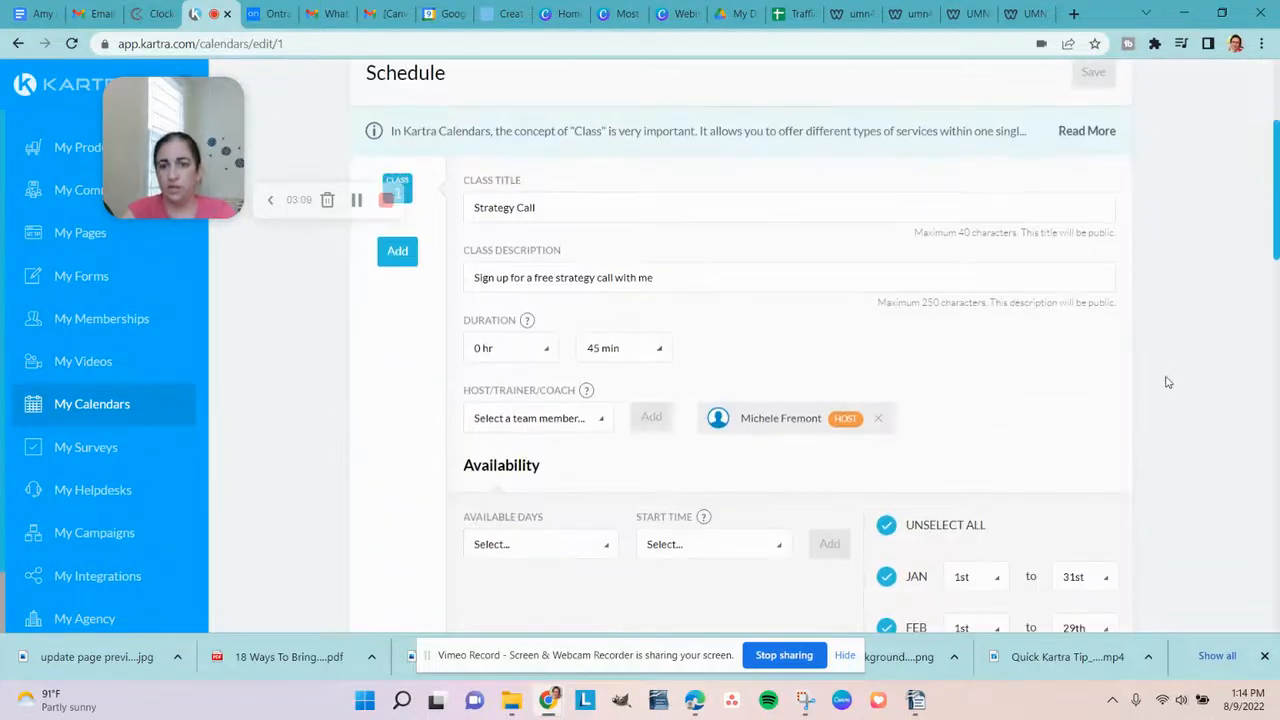
scroll(1130, 397, "up", 3)
scroll(1125, 409, "down", 3)
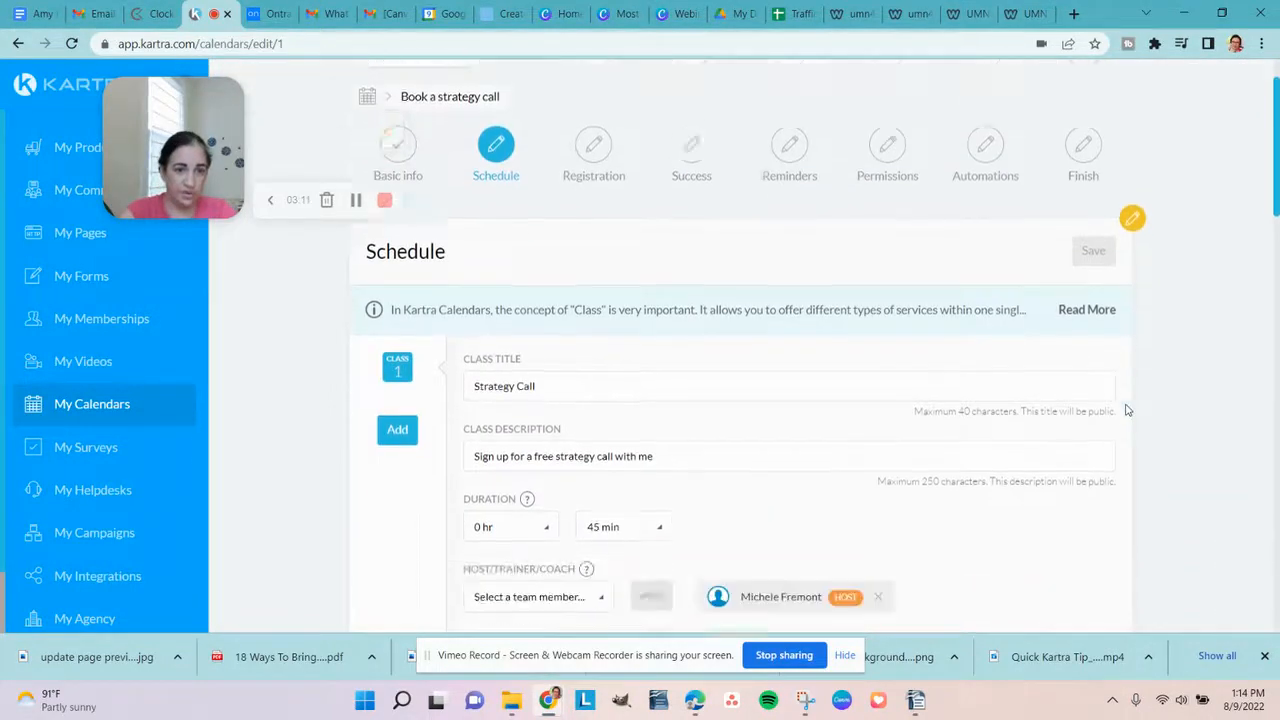
scroll(1032, 469, "down", 2)
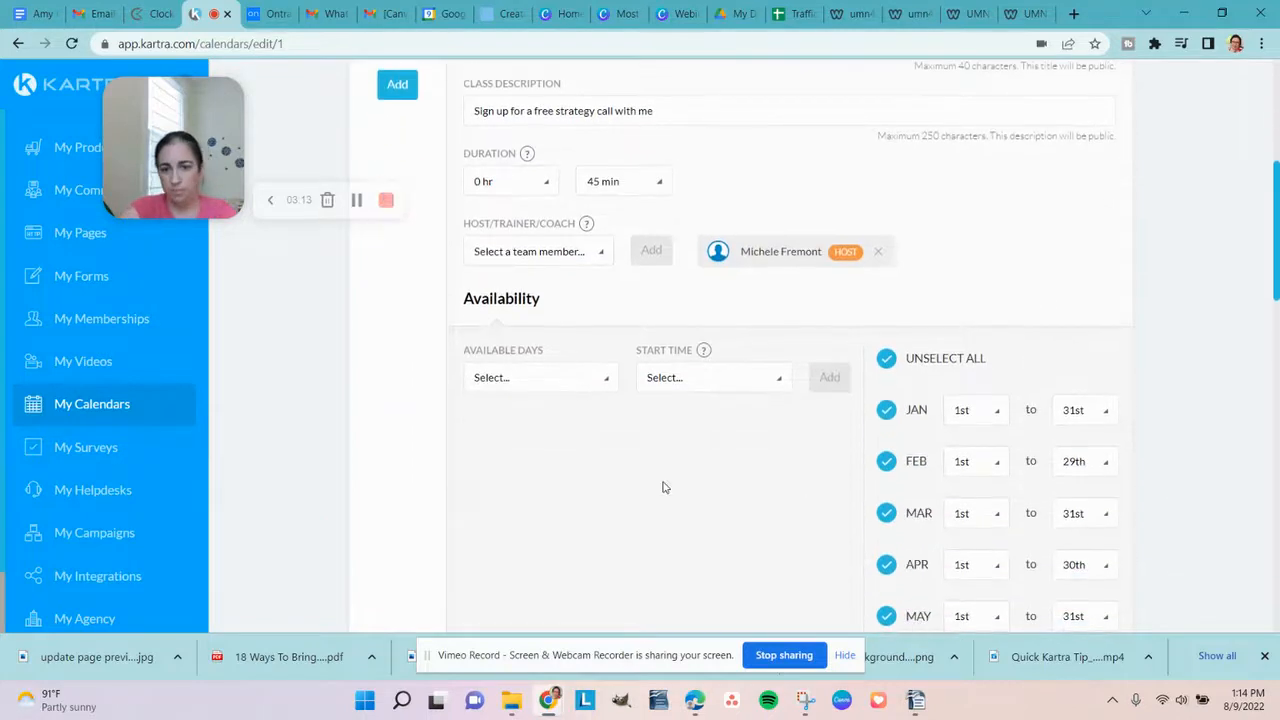
left_click(550, 388)
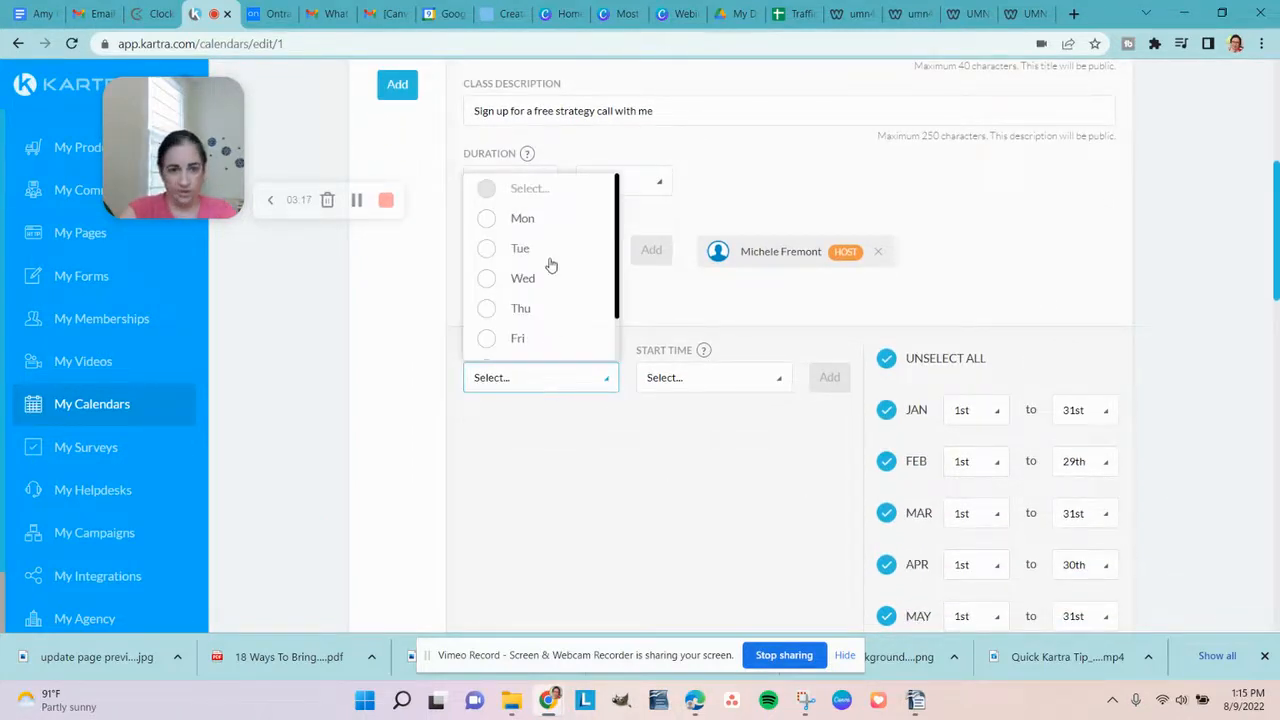
scroll(549, 263, "down", 1)
left_click(705, 390)
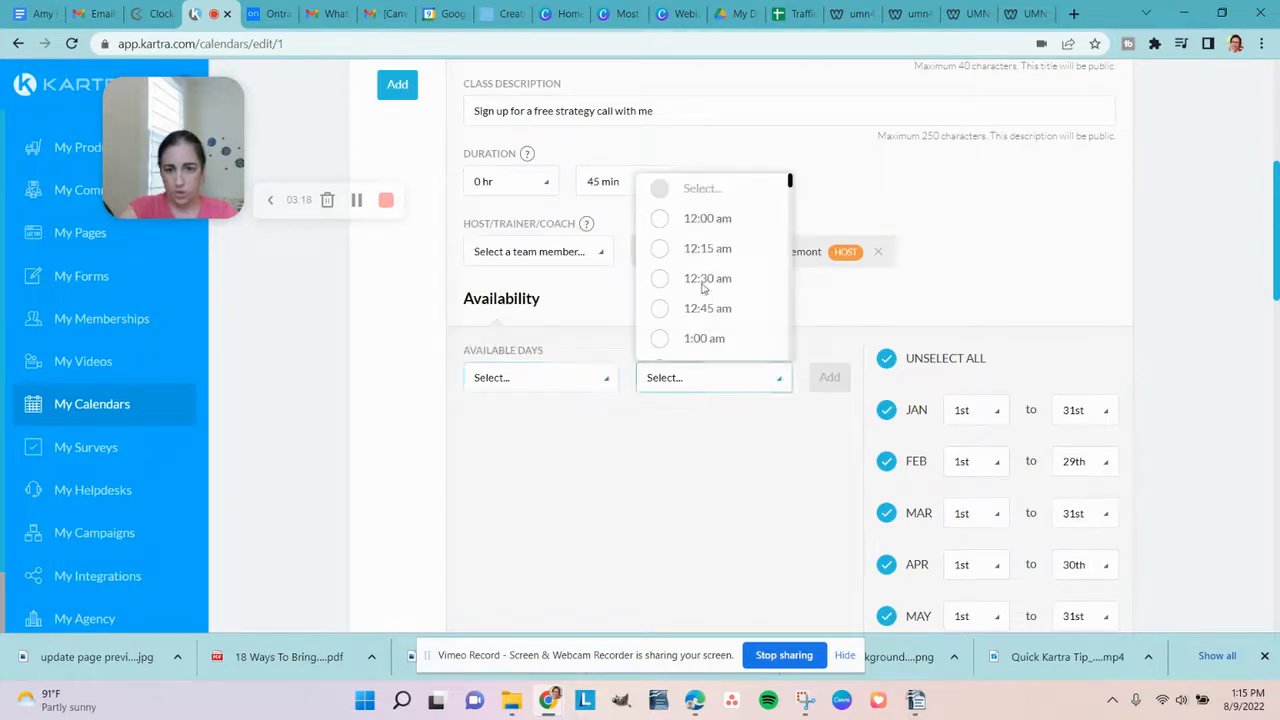
scroll(998, 441, "down", 5)
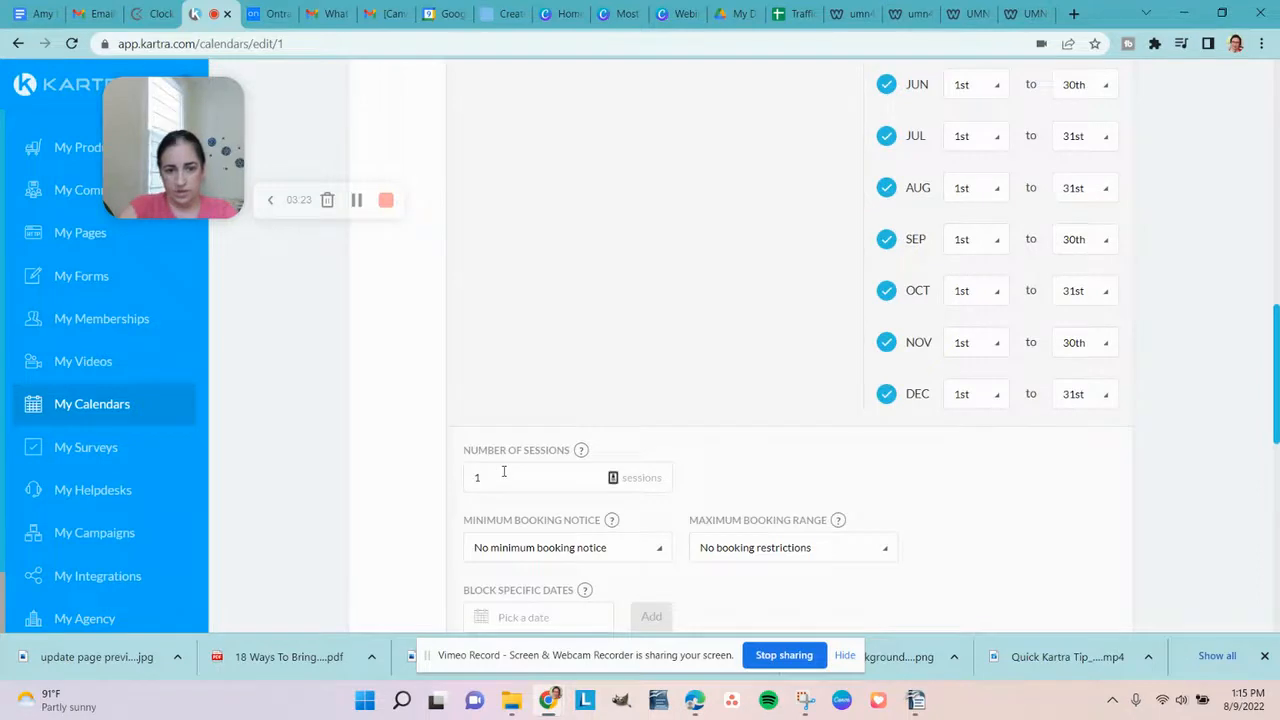
Step: Set the minimum booking notice to "Don't allow same-day booking" and keep the maximum booking range at "No booking restrictions"
scroll(504, 473, "down", 1)
left_click(553, 464)
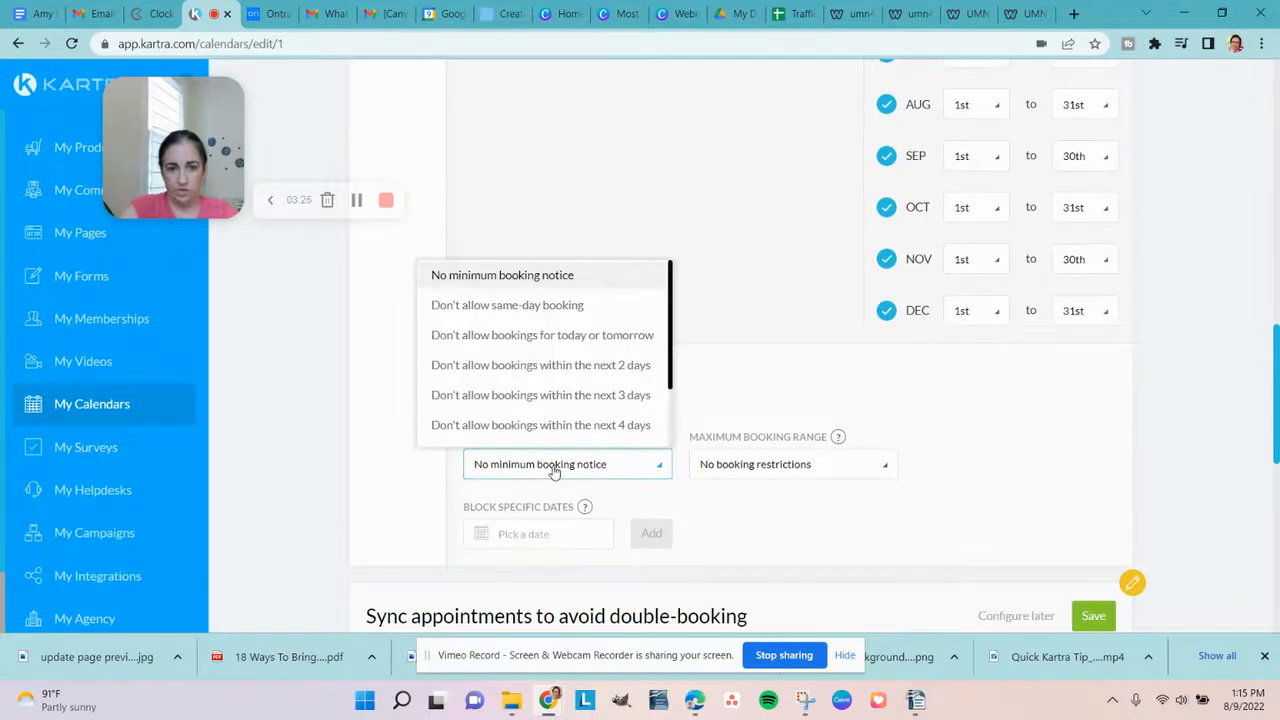
left_click(549, 311)
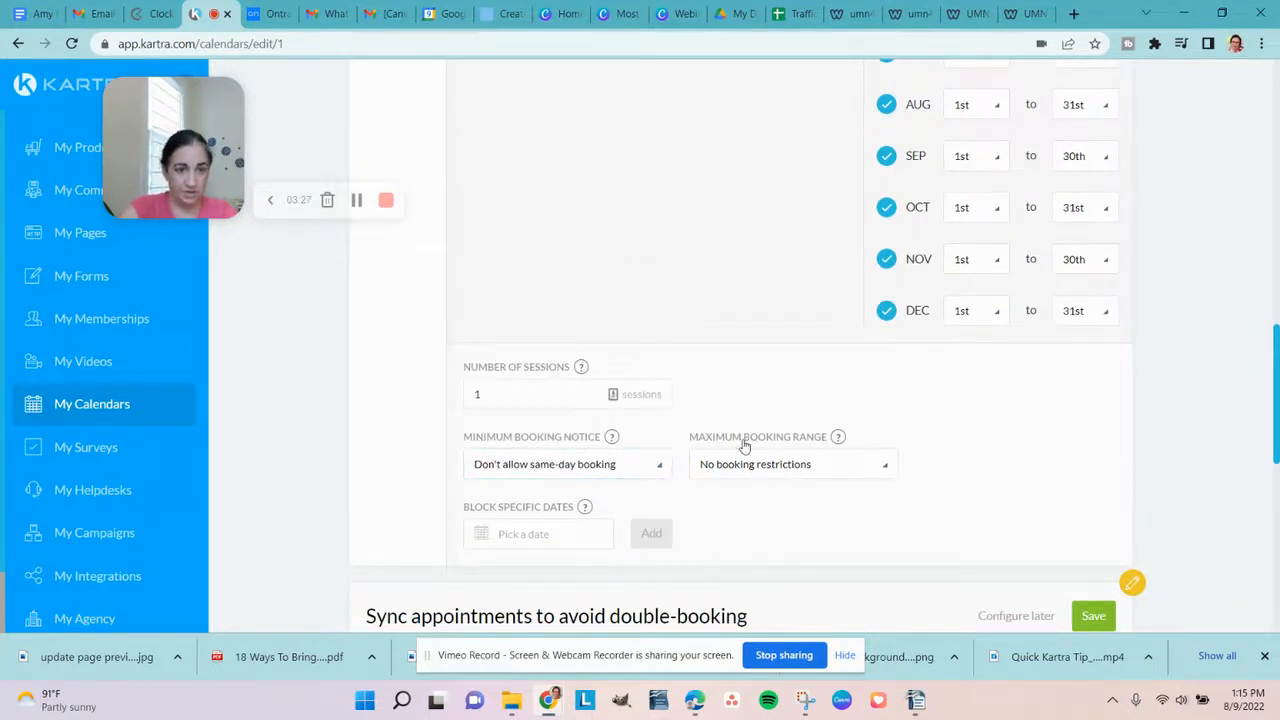
left_click(864, 481)
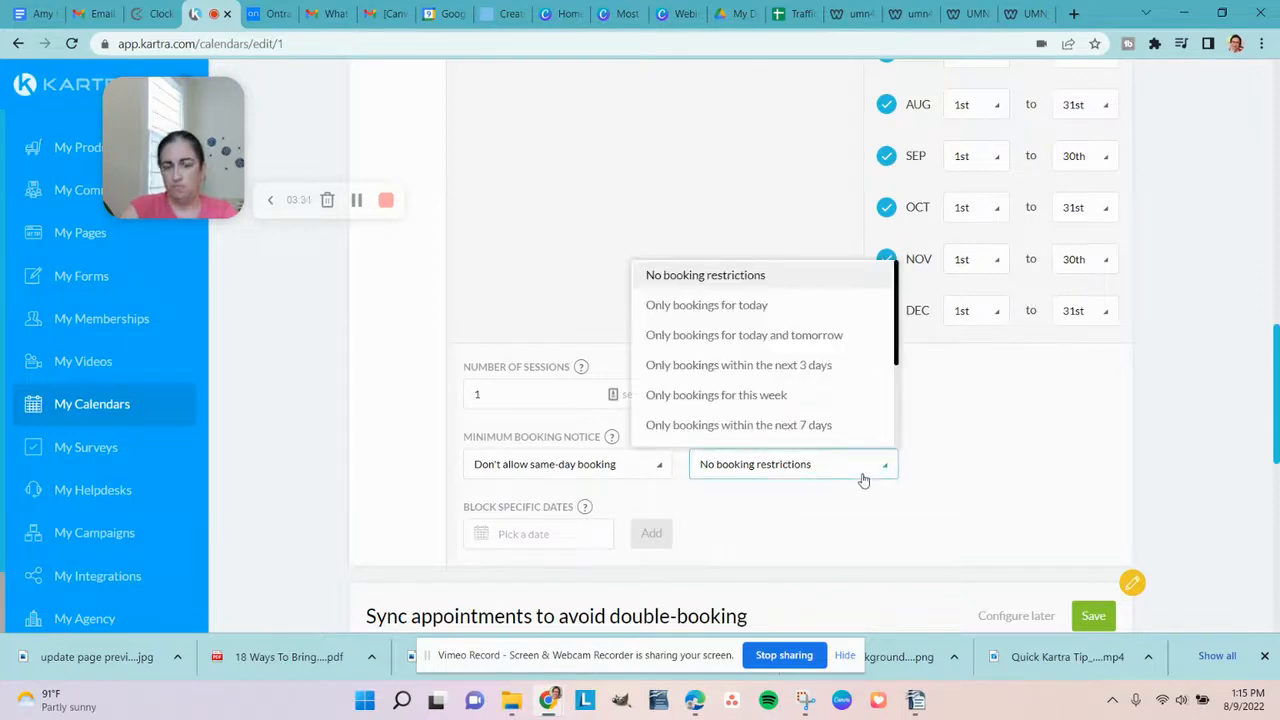
left_click(863, 479)
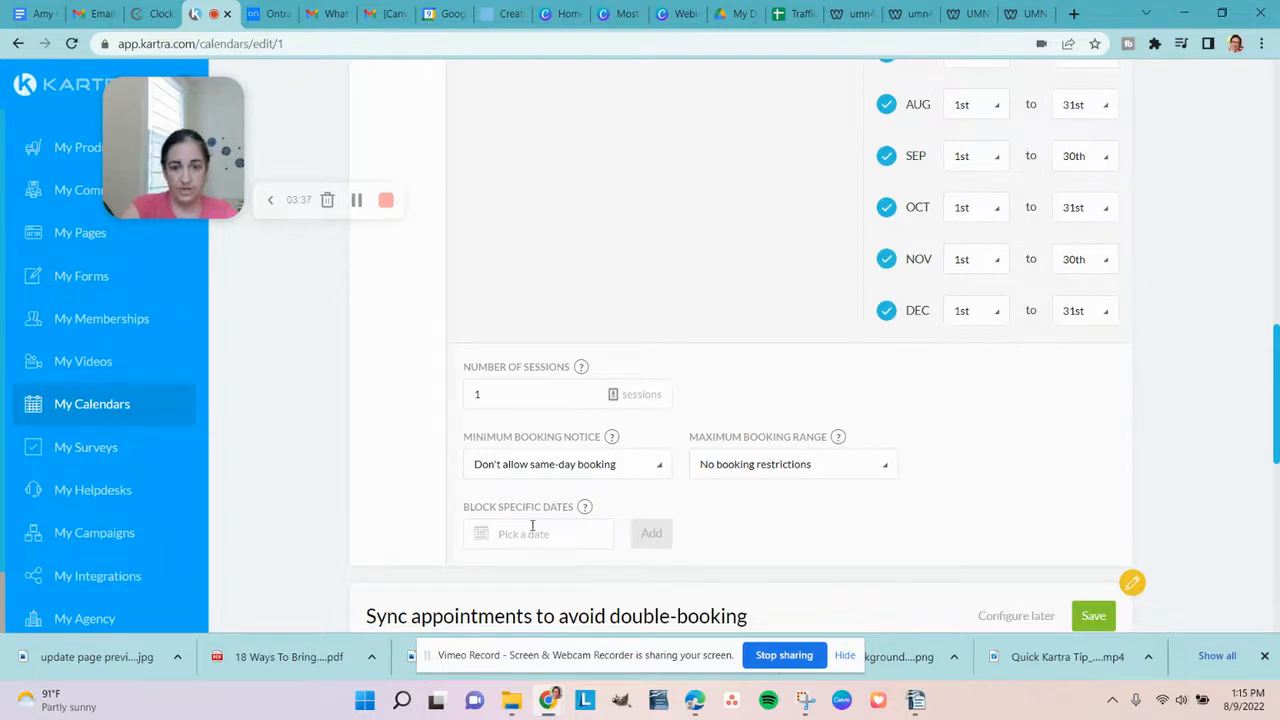
Step: Add Monday with a start time to the class availability and save the schedule
scroll(1080, 380, "up", 8)
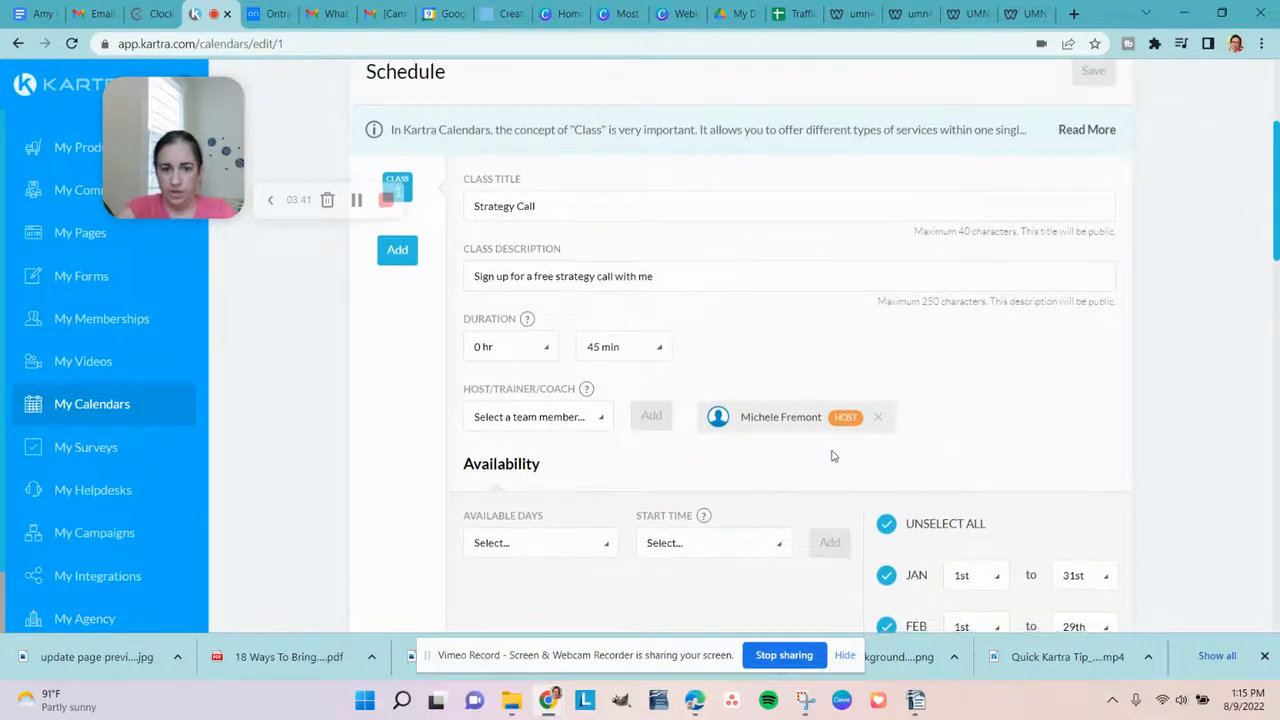
scroll(831, 456, "down", 2)
left_click(560, 386)
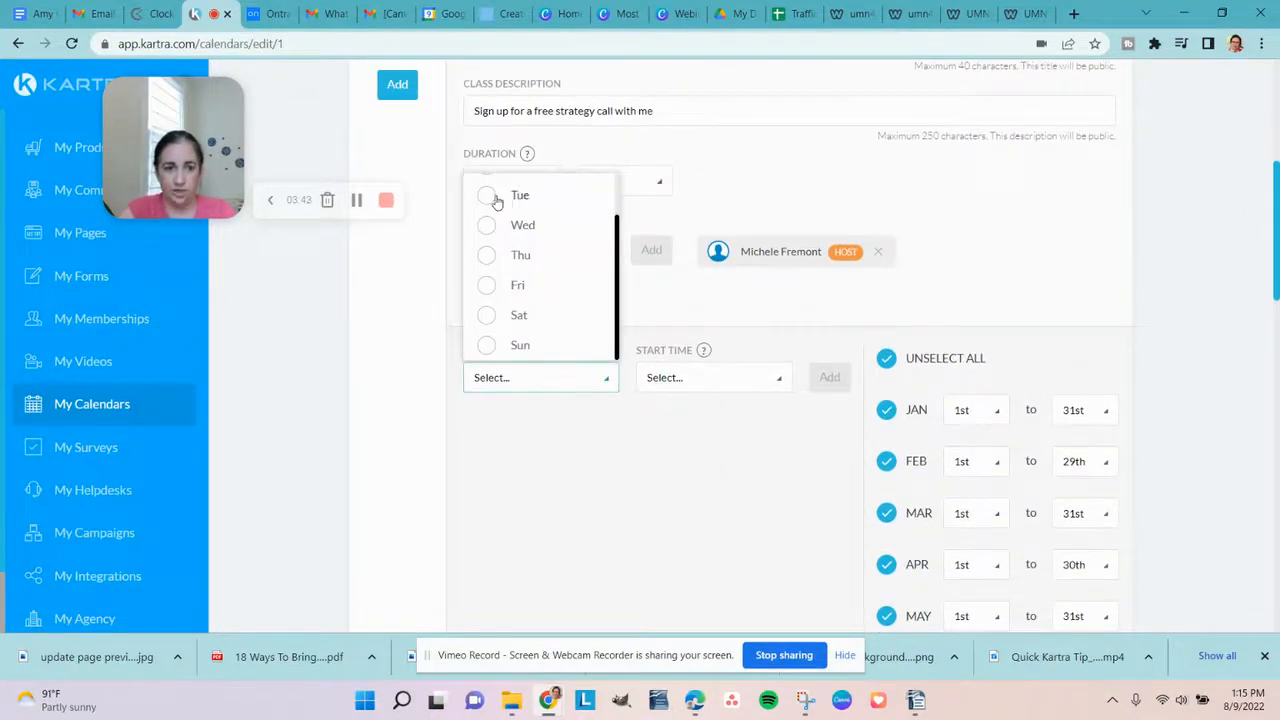
scroll(495, 205, "up", 1)
left_click(488, 218)
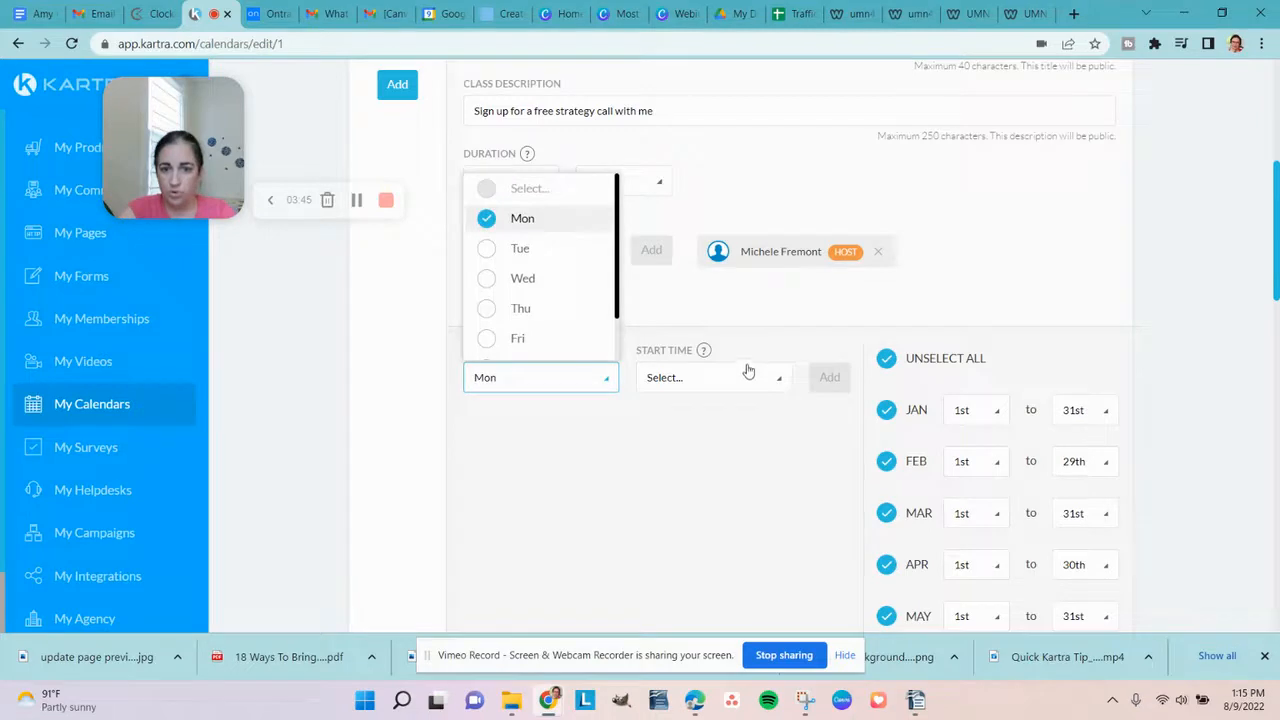
left_click(748, 377)
left_click(690, 218)
left_click(828, 388)
scroll(1062, 292, "up", 3)
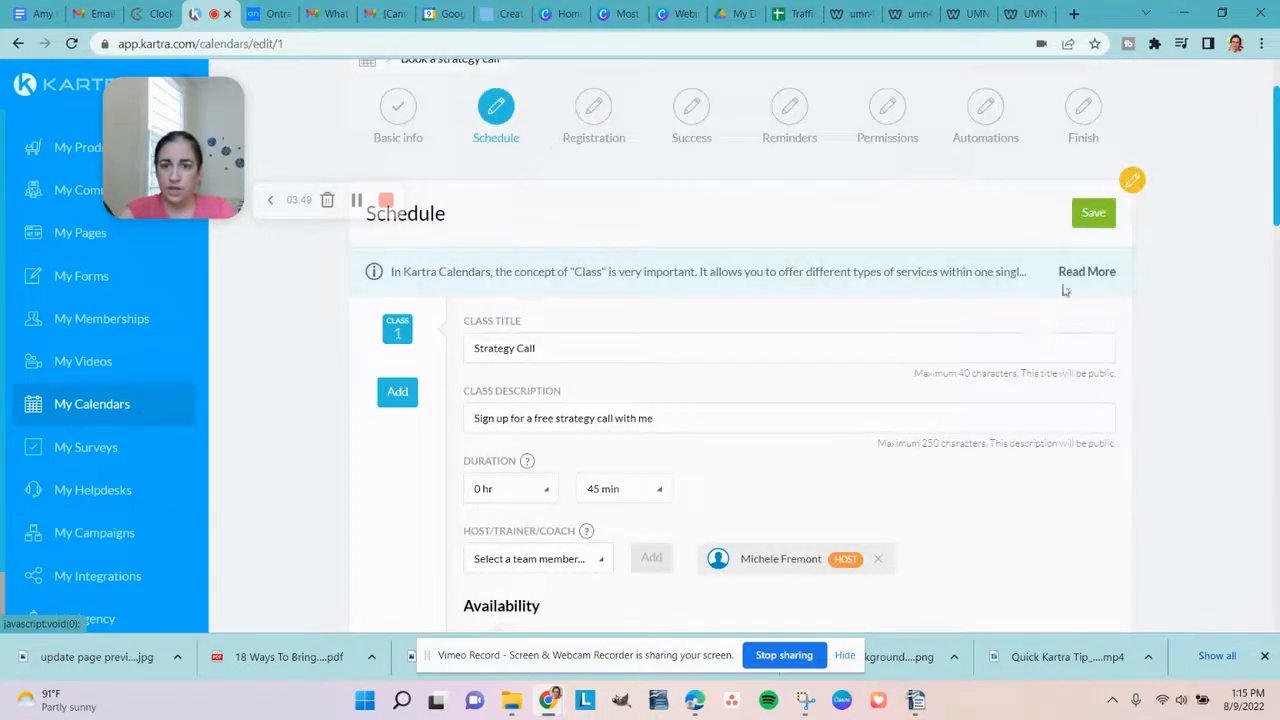
scroll(1064, 290, "up", 1)
scroll(1100, 380, "down", 5)
scroll(1164, 401, "up", 4)
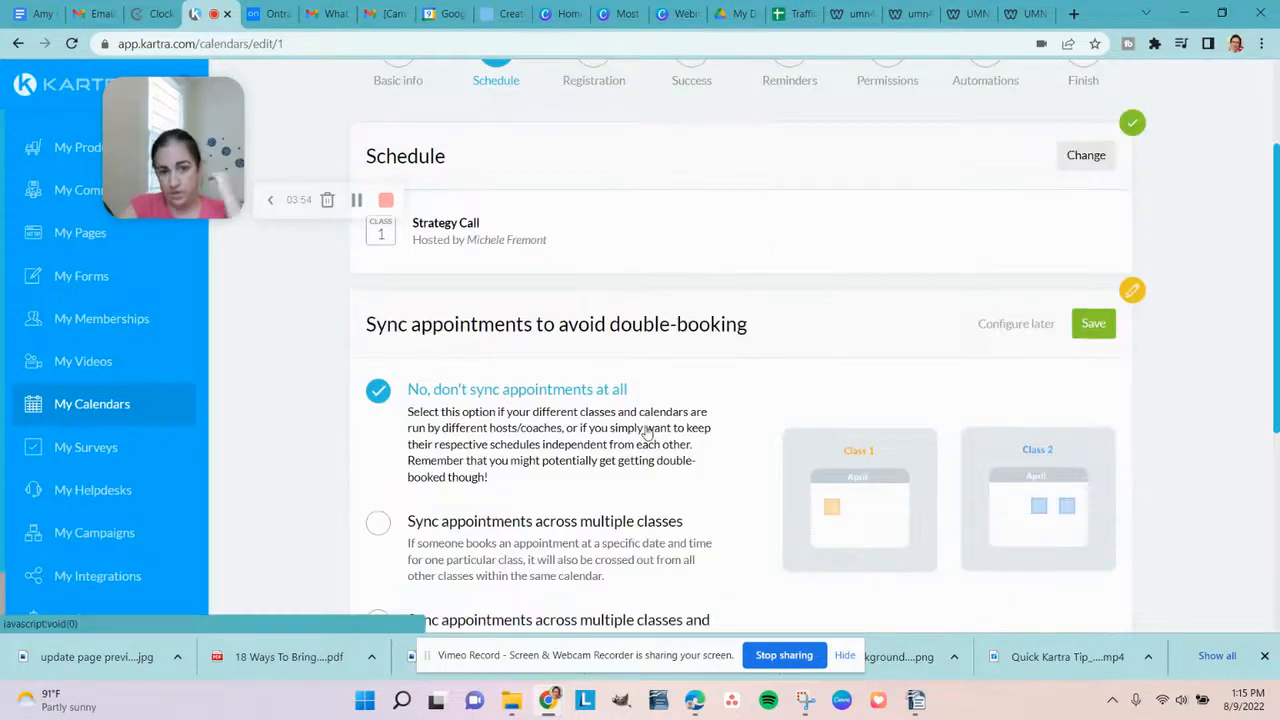
Step: Sync appointments across multiple classes and calendars, save the setting and continue to the Registration stage
scroll(568, 432, "down", 2)
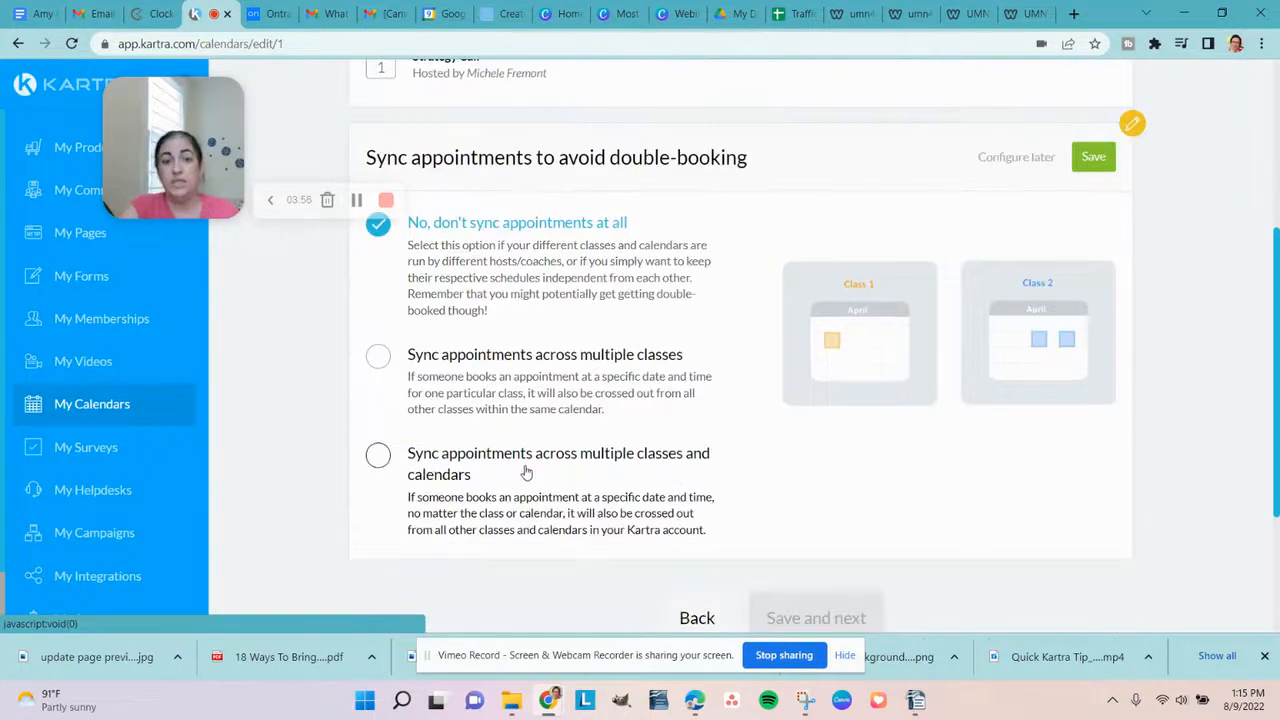
left_click(378, 457)
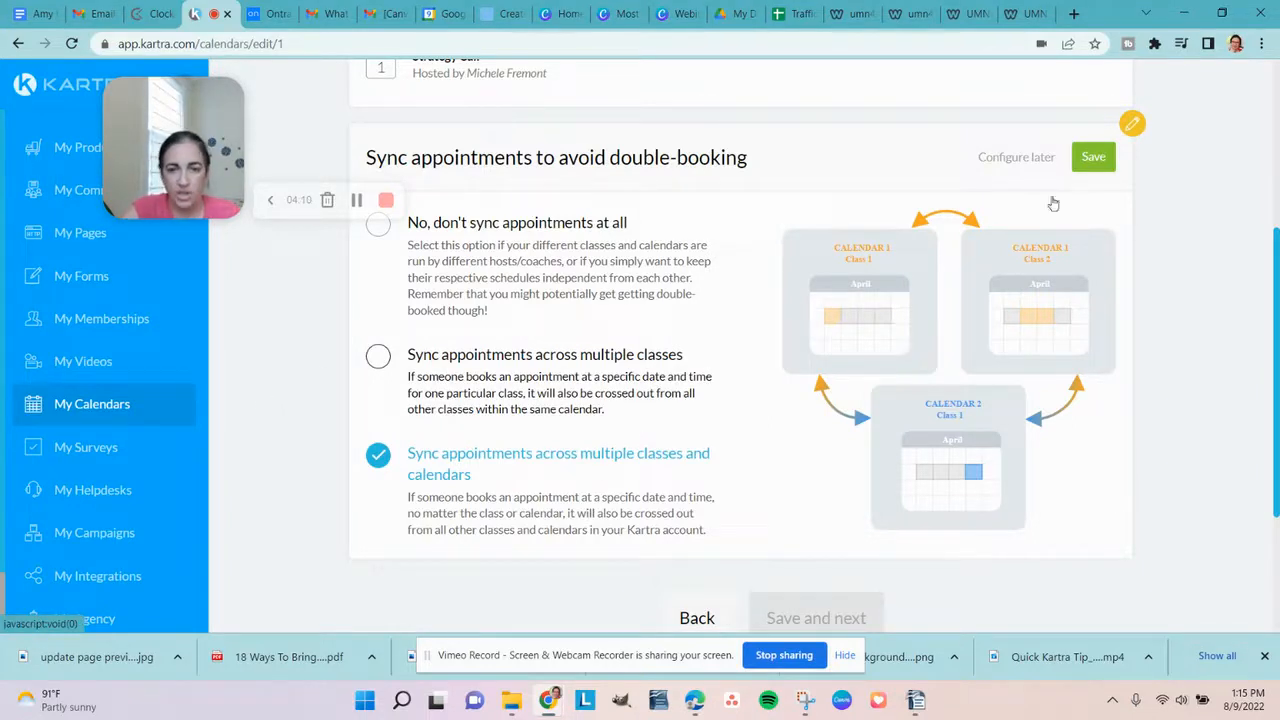
left_click(1094, 155)
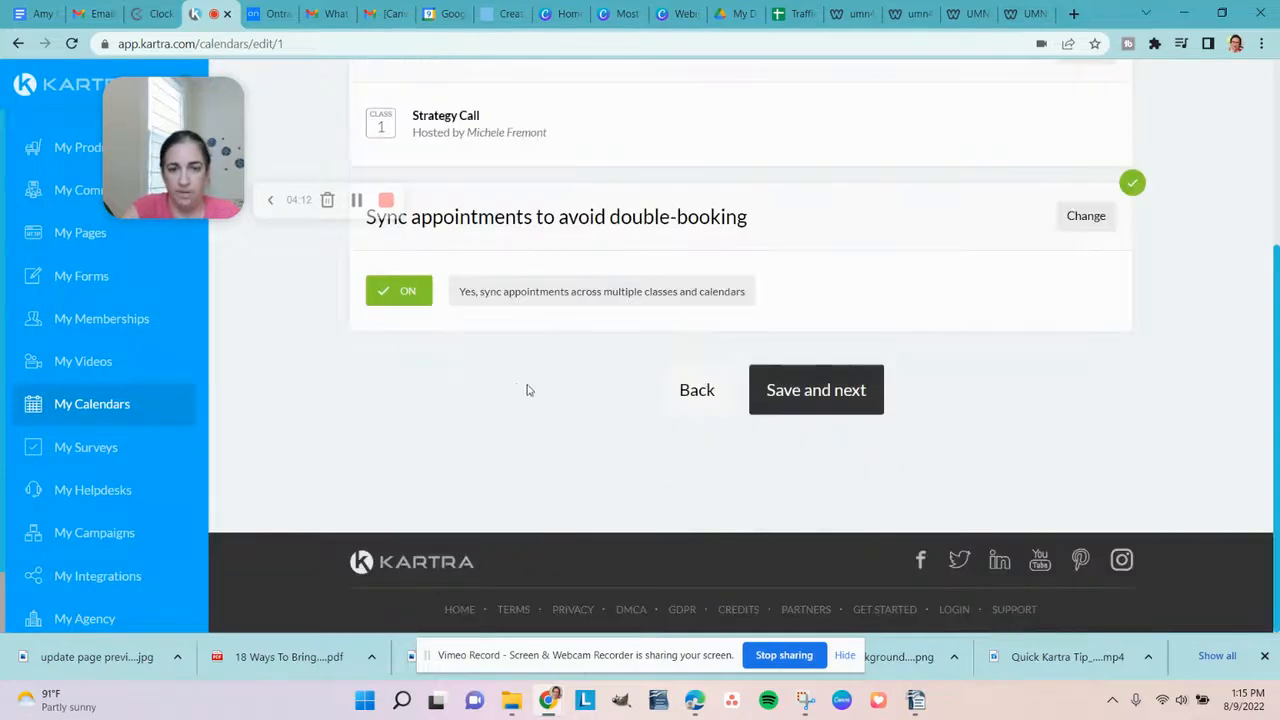
left_click(800, 402)
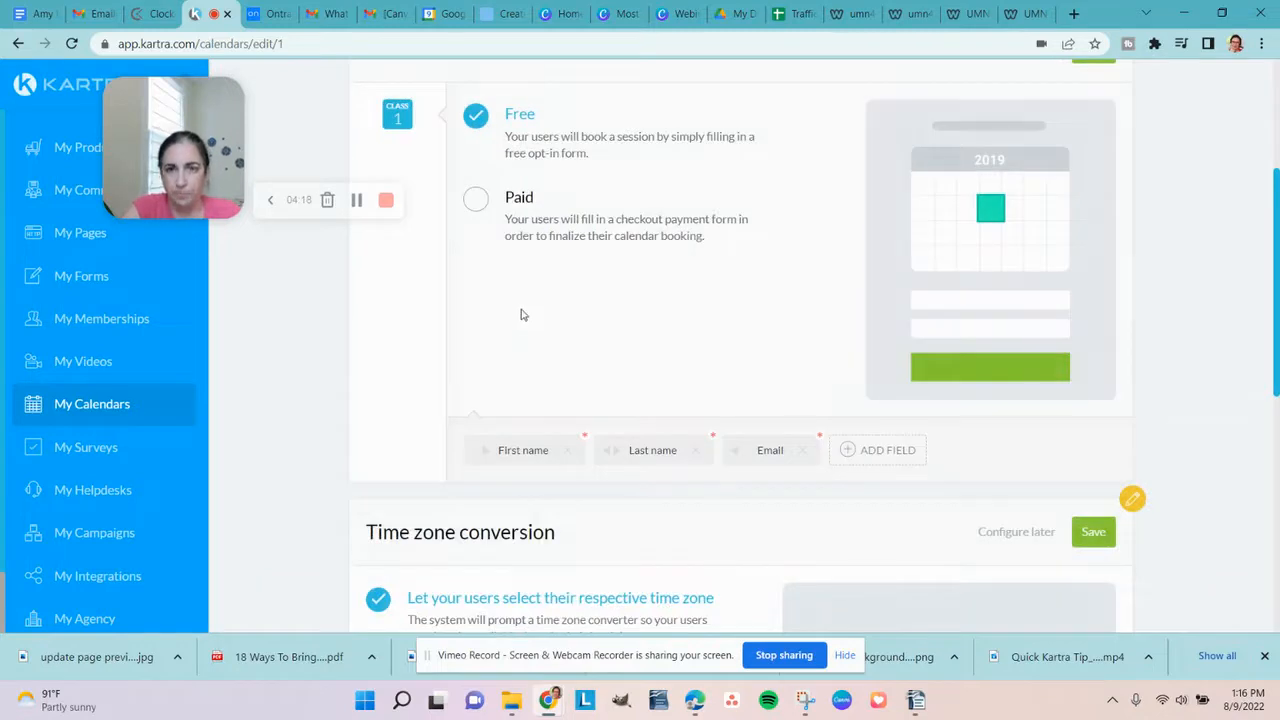
Step: Compare the Free and Paid registration options, return the selection to Free and review the opt-in form fields
scroll(588, 366, "up", 2)
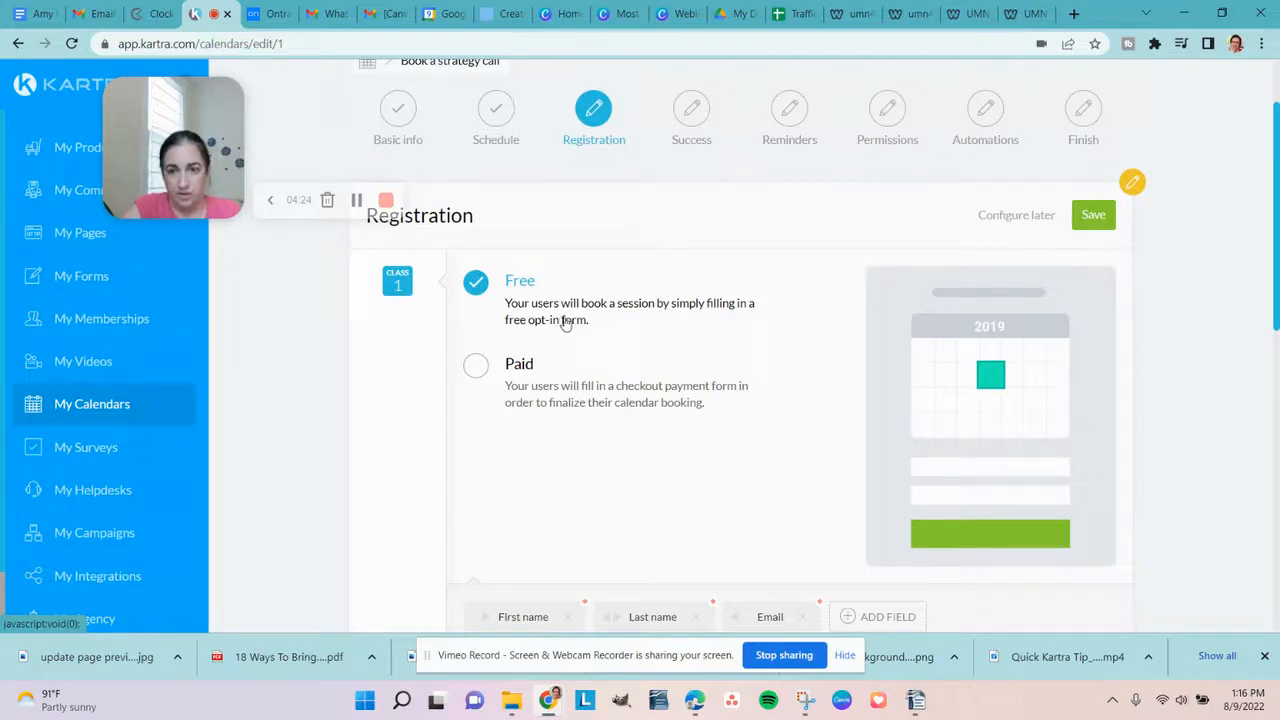
left_click(475, 366)
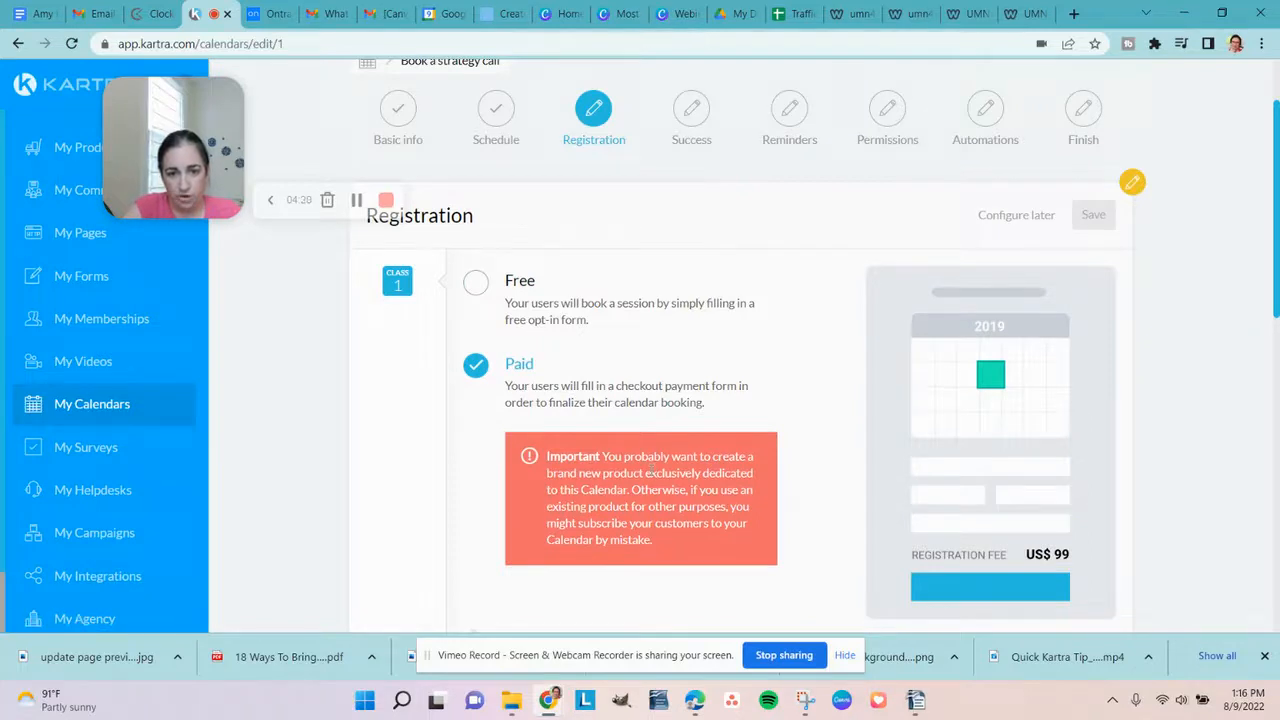
left_click(476, 284)
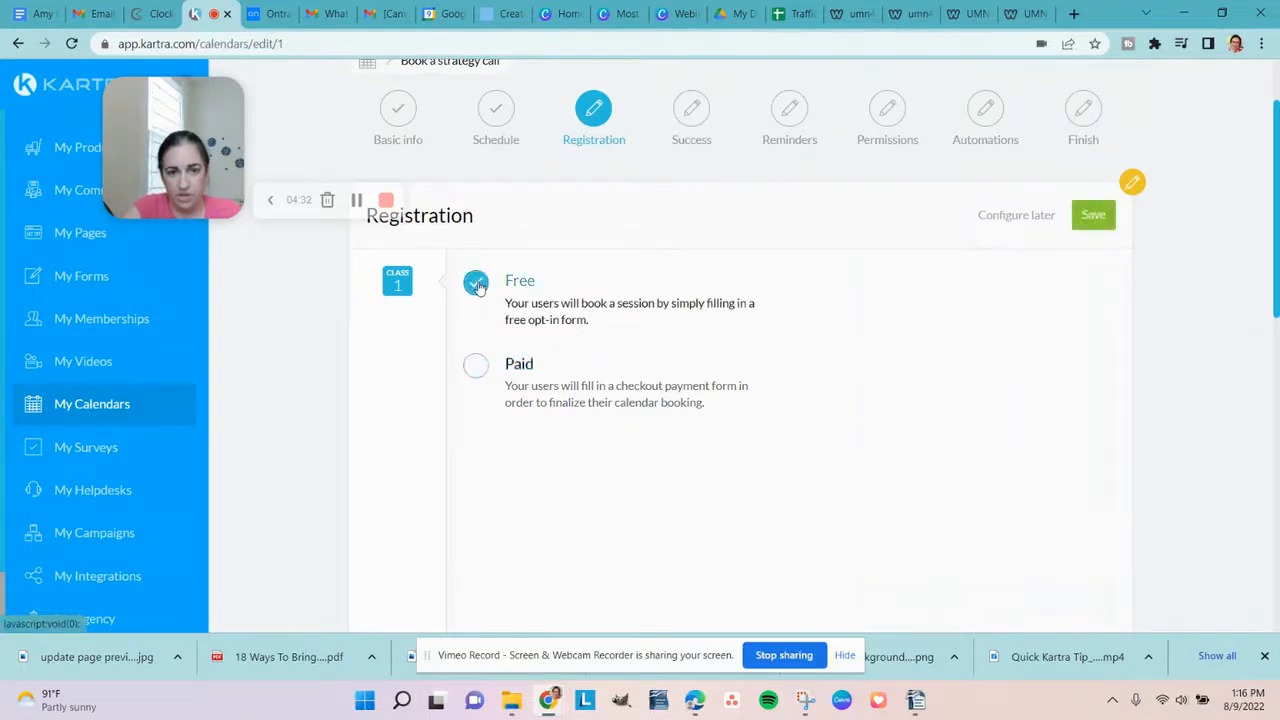
scroll(481, 332, "down", 3)
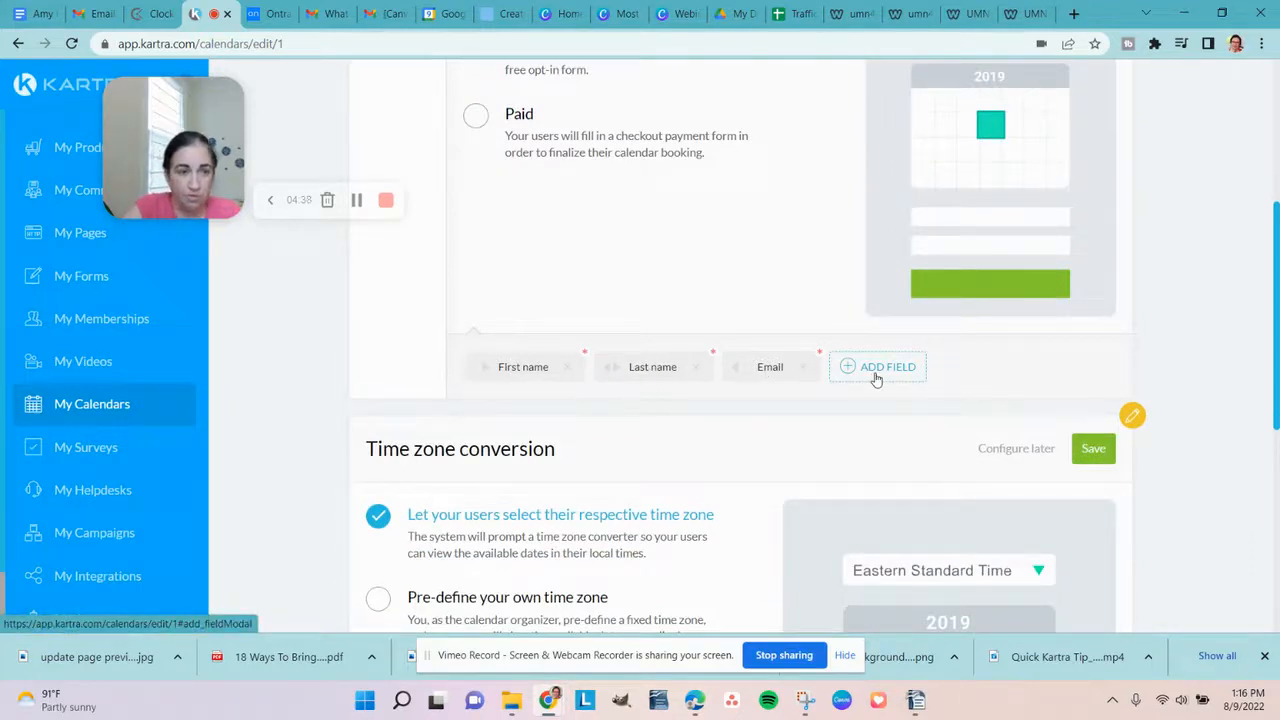
scroll(697, 425, "up", 2)
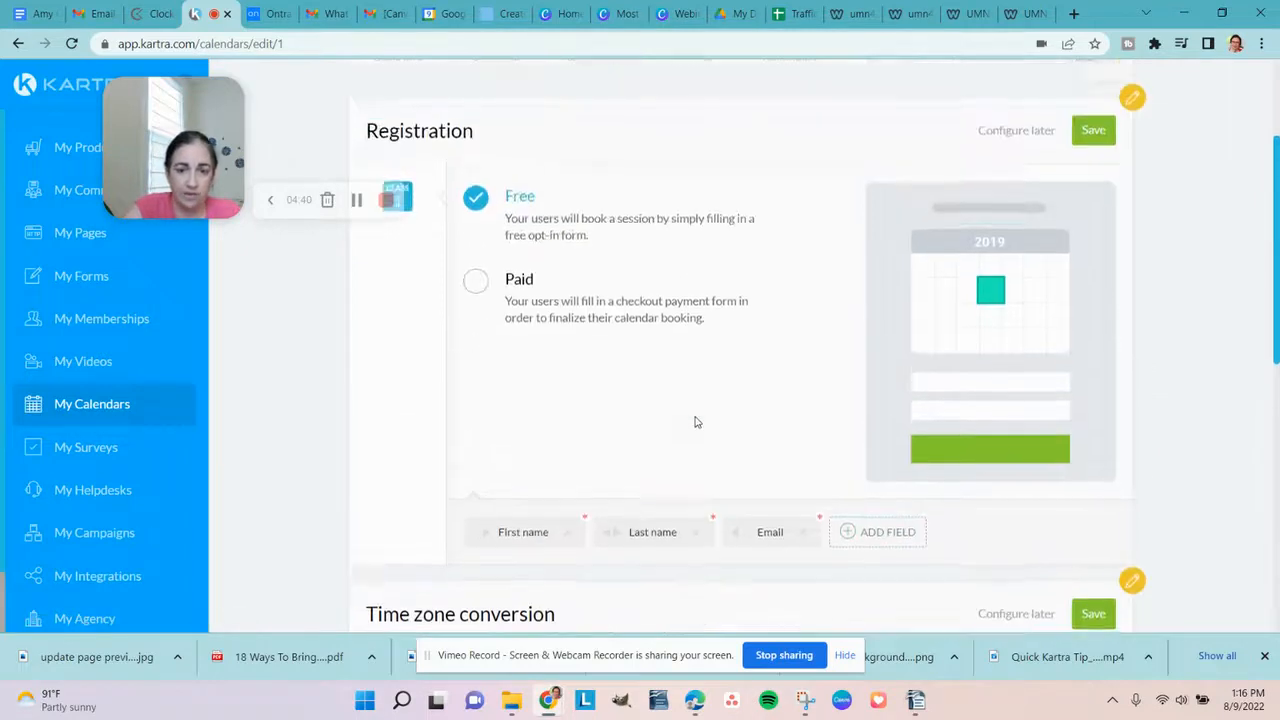
Step: Save Free registration and user-selected time zone conversion, and continue to the Success stage
left_click(1093, 131)
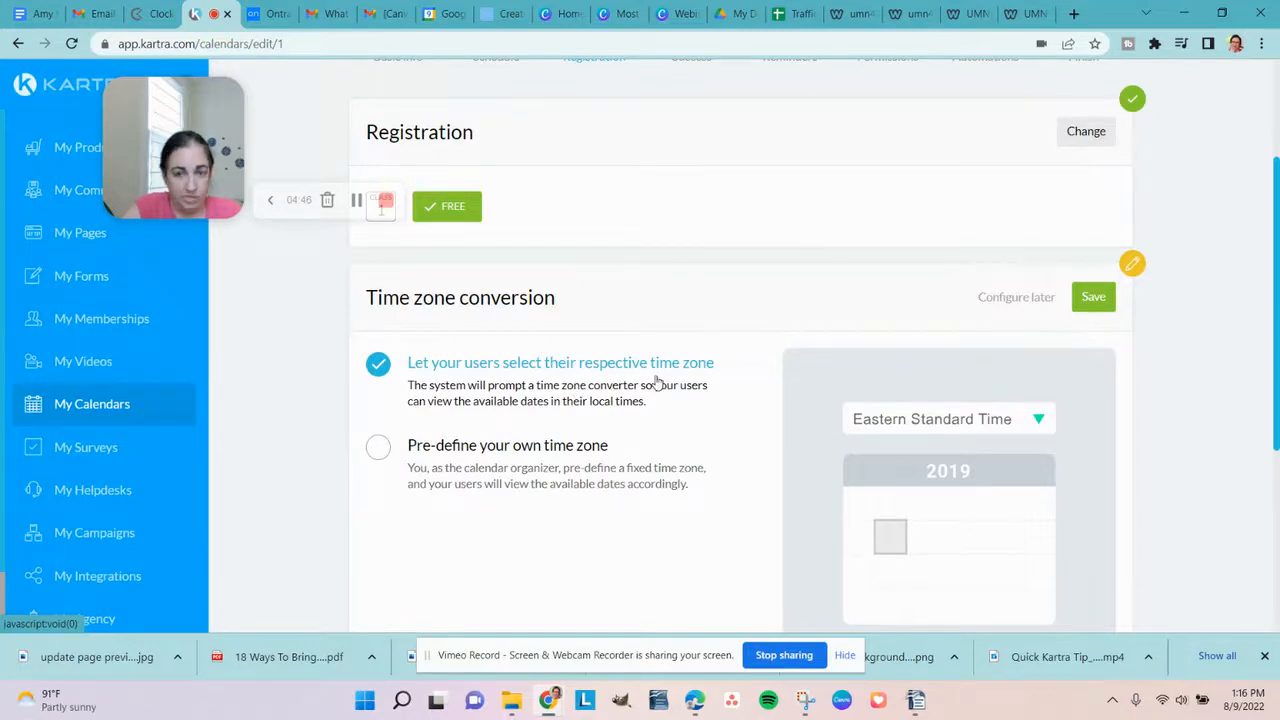
left_click(1093, 297)
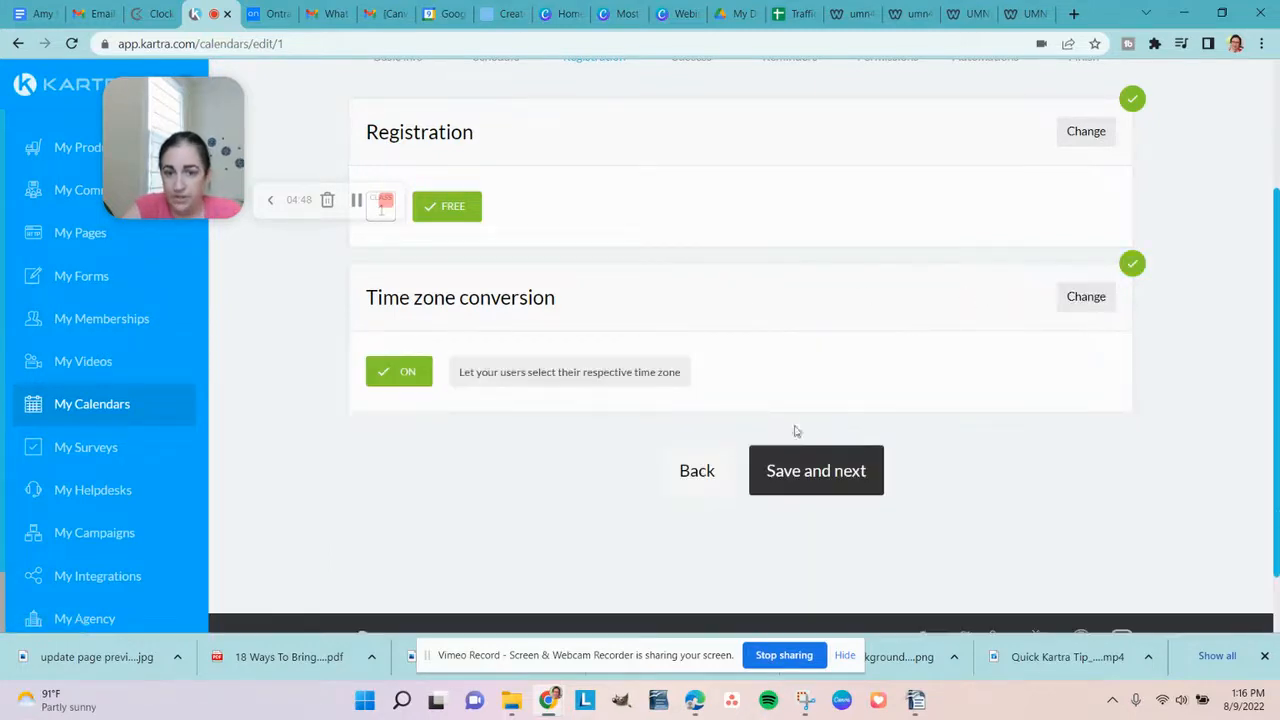
left_click(851, 466)
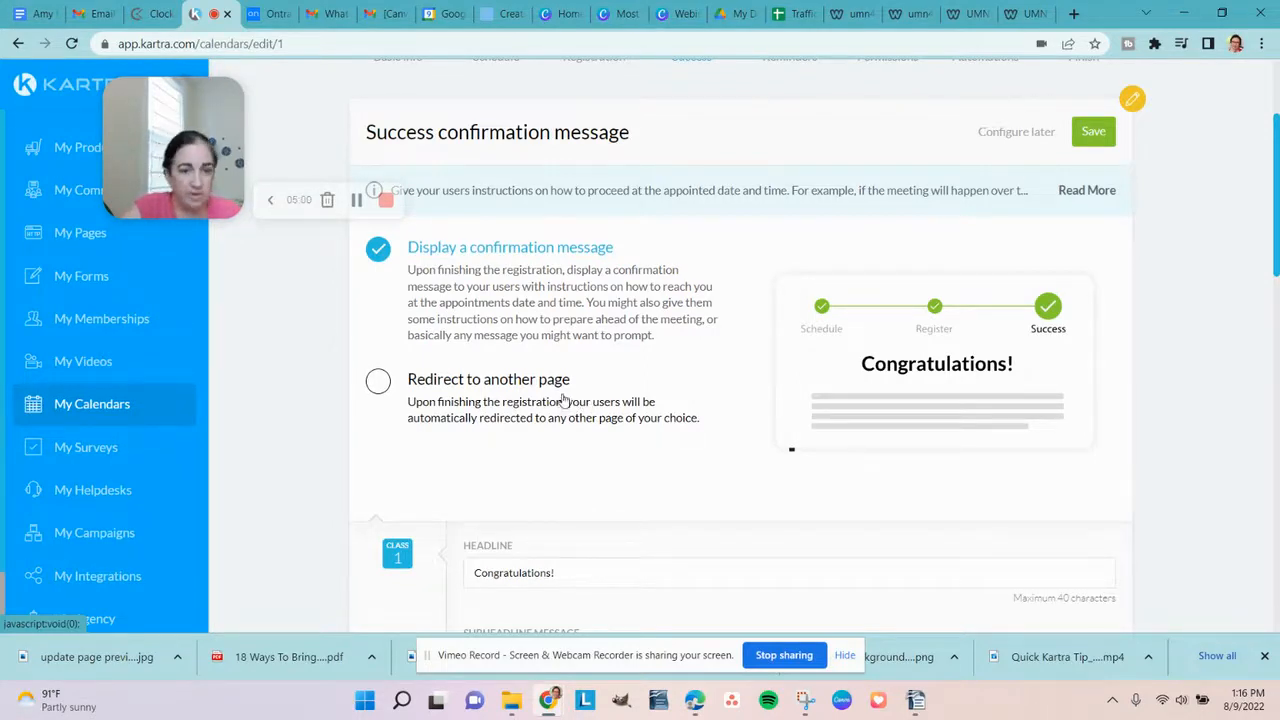
Step: Review the success confirmation message's headline, subheadline, appointment instructions, external button settings and preview
scroll(559, 401, "down", 1)
scroll(559, 401, "down", 1)
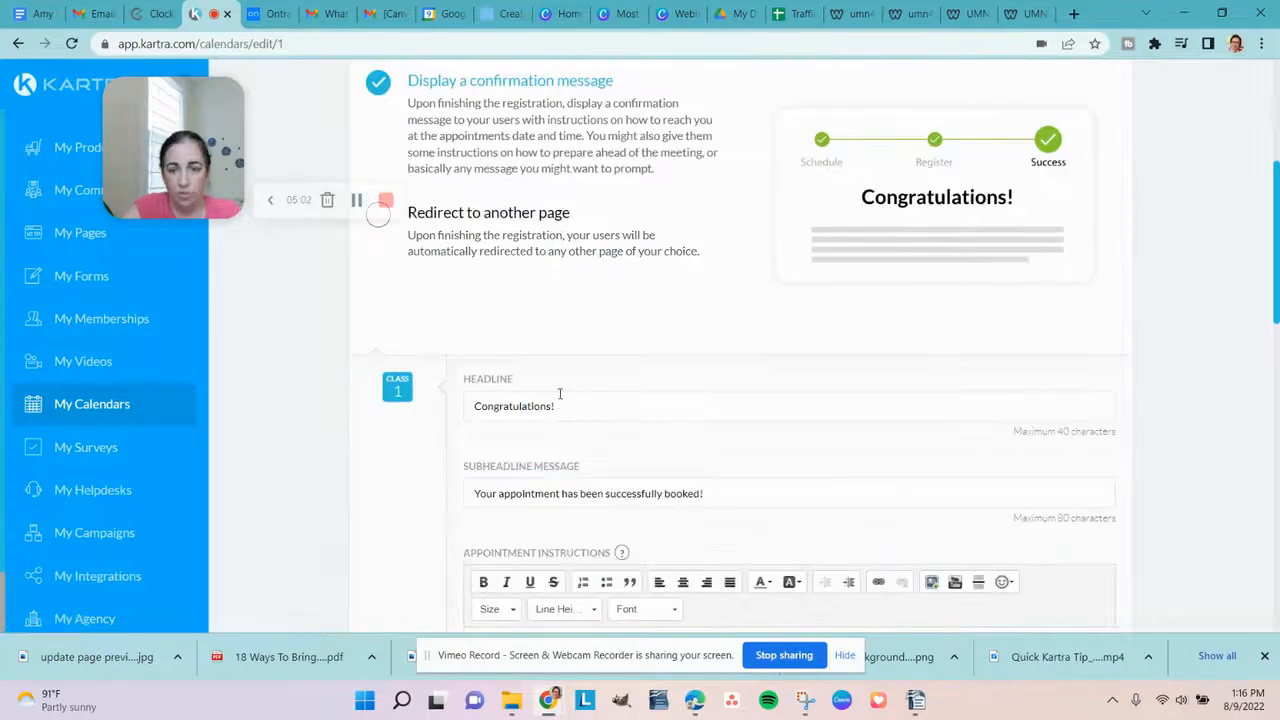
scroll(658, 263, "down", 3)
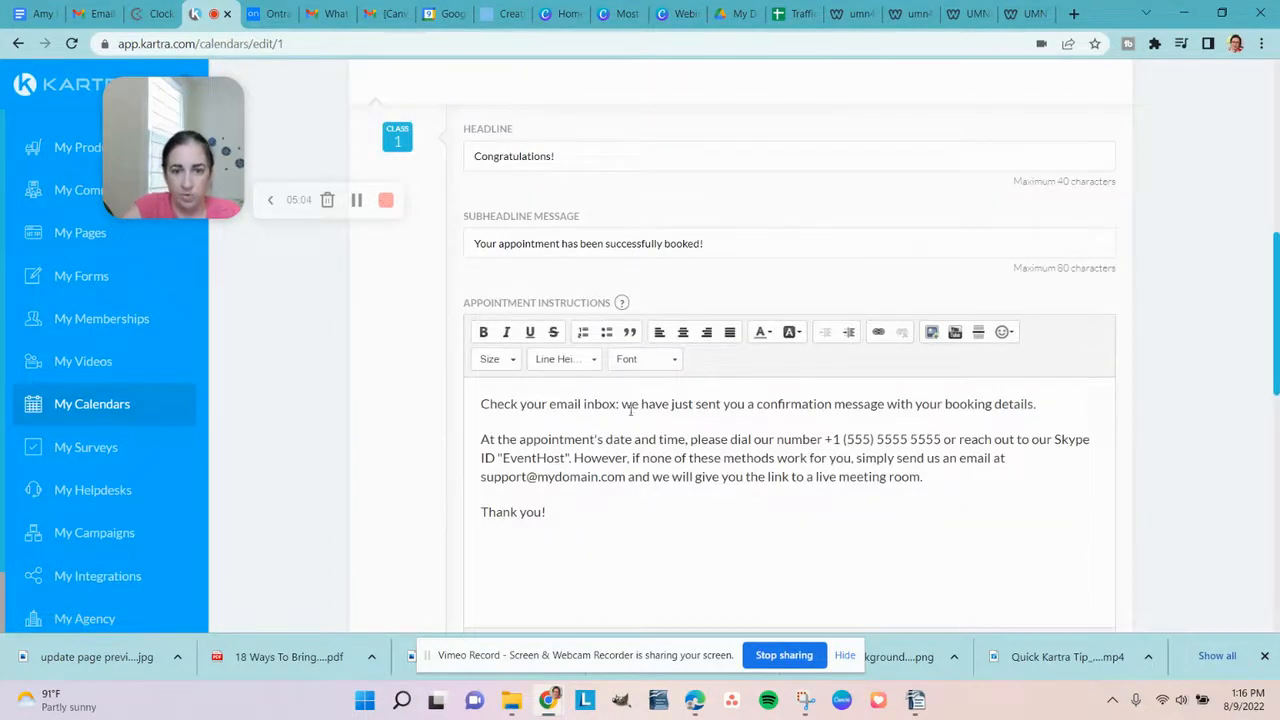
left_click(734, 437)
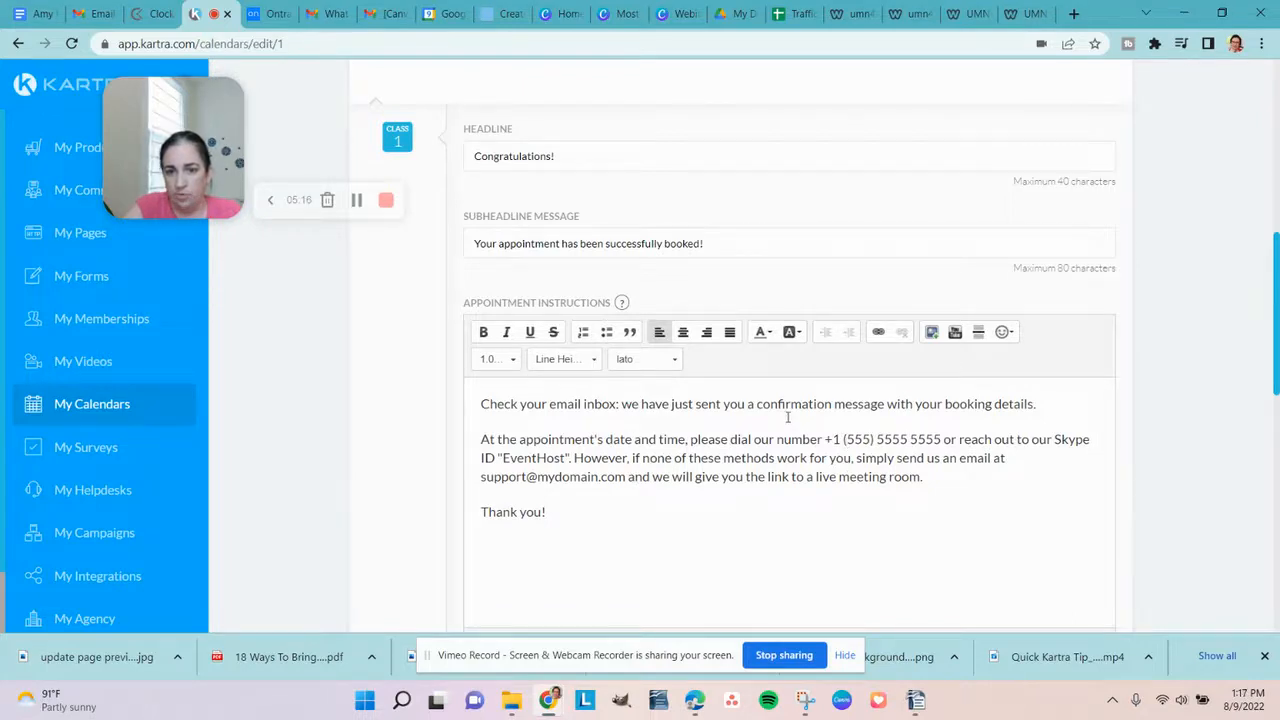
scroll(789, 423, "down", 4)
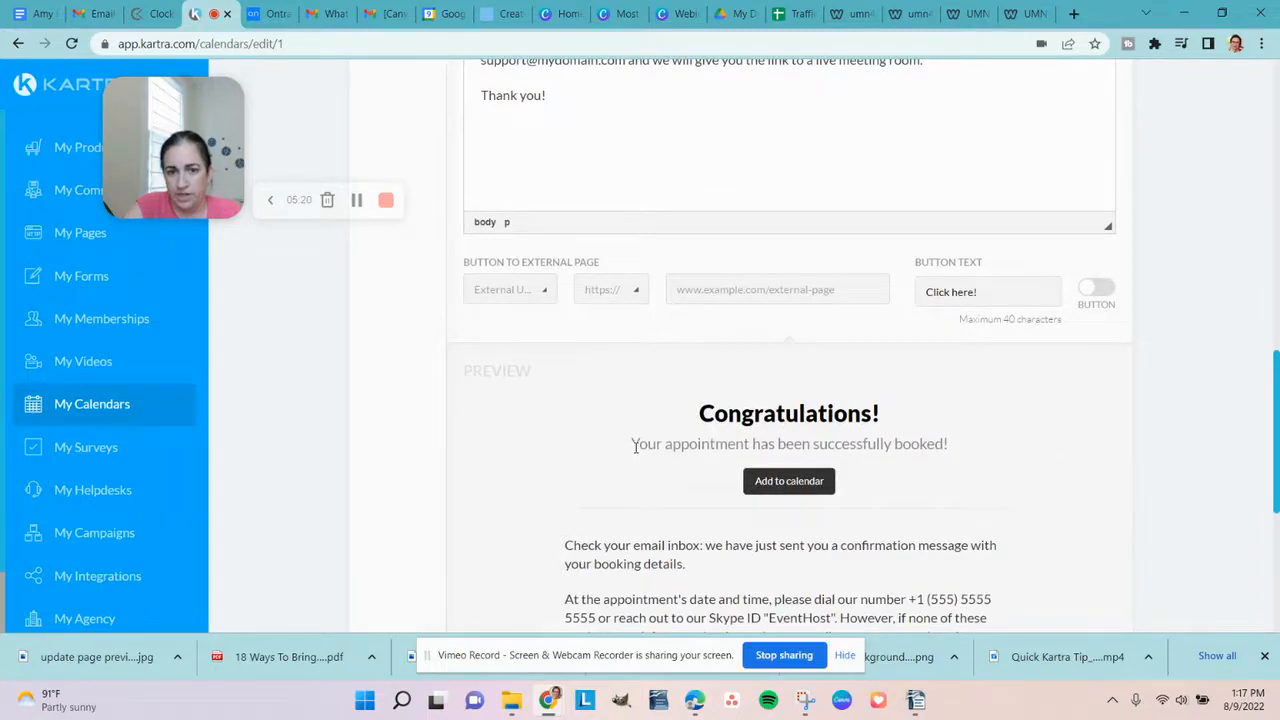
scroll(635, 447, "up", 3)
scroll(636, 450, "down", 4)
scroll(637, 451, "up", 5)
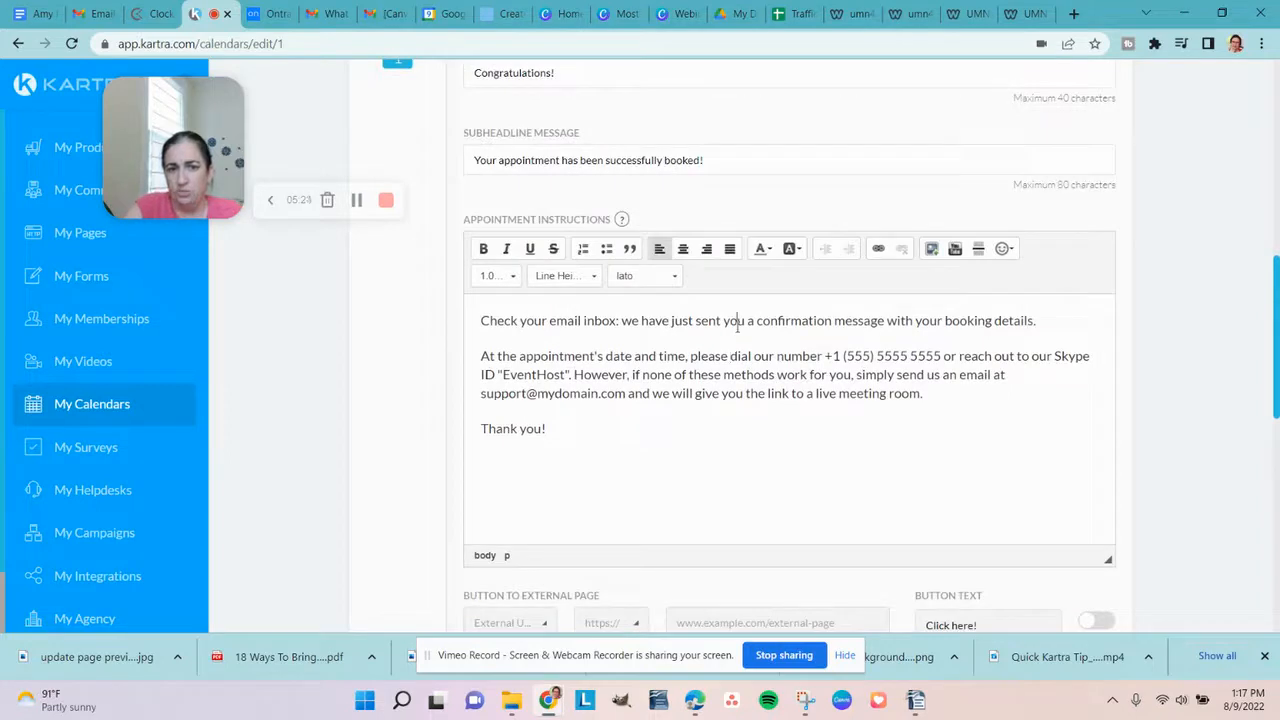
Step: Add the line "Click the button above to add the appointment to your calendar!" at the start of the appointment instructions
left_click(1067, 311)
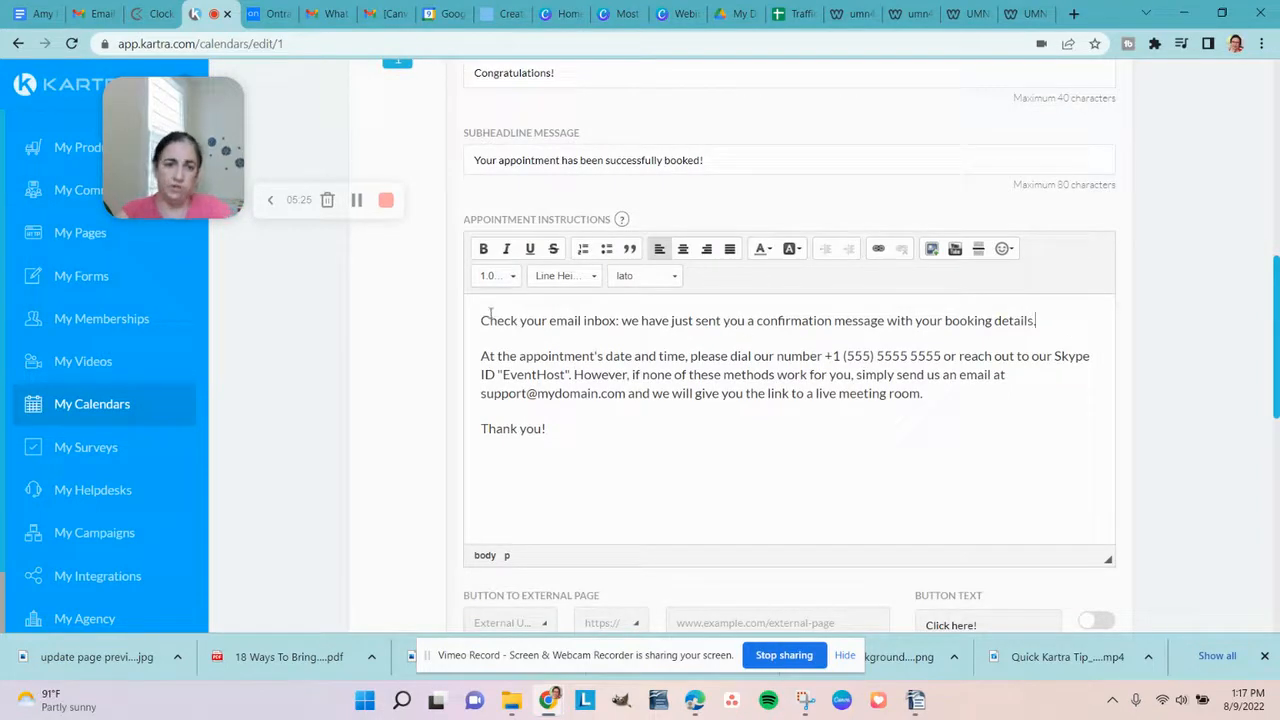
key("Return")
type("Click the button above to add the appointment t")
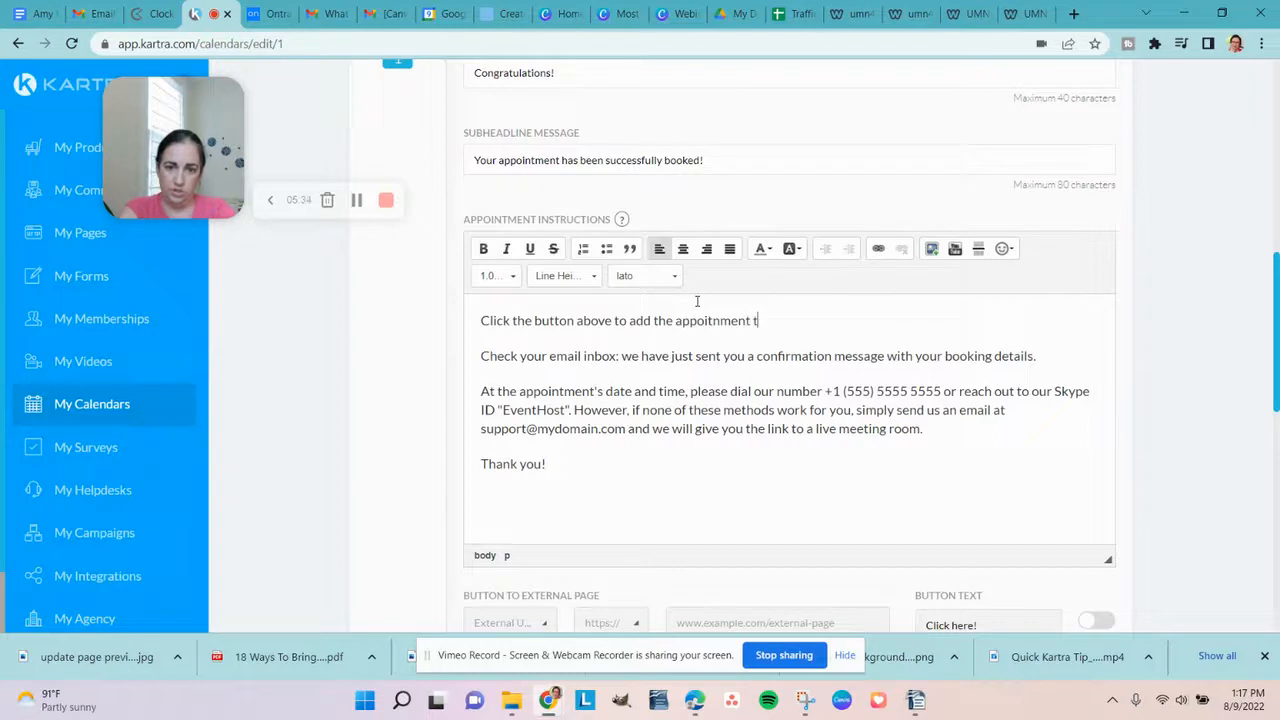
key("BackSpace")
key("BackSpace")
key("BackSpace")
key("BackSpace")
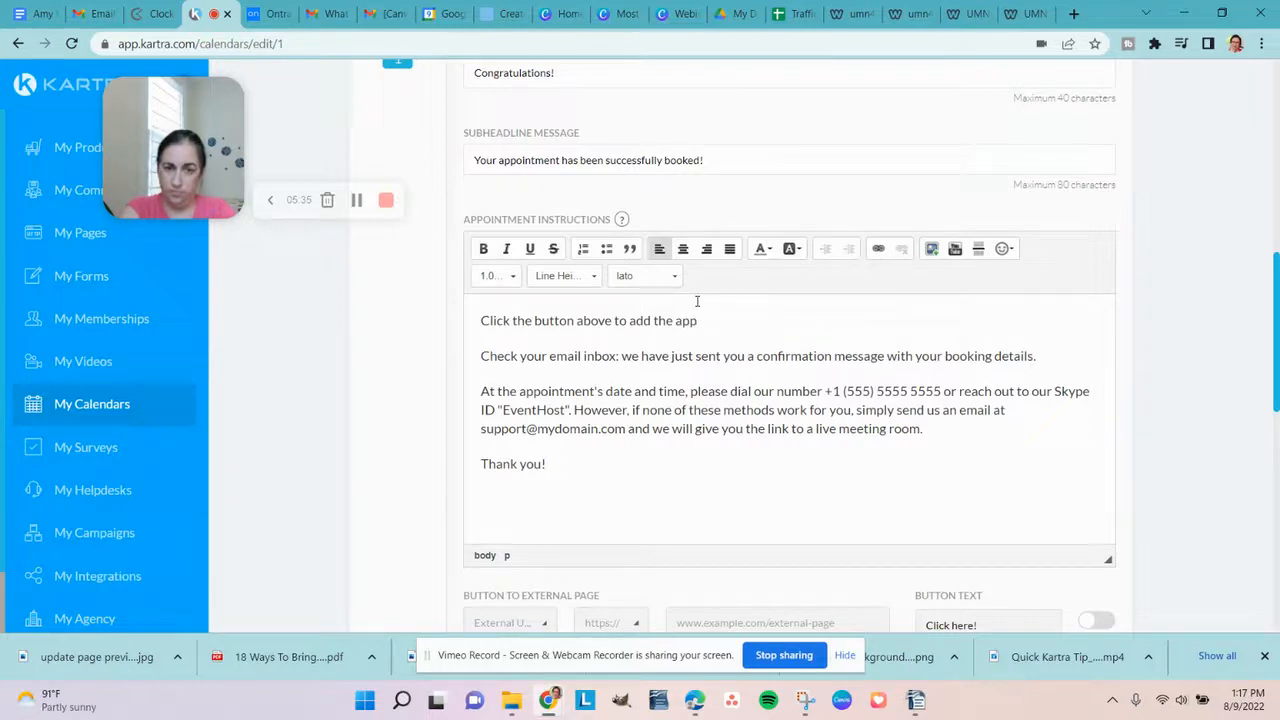
type("ntment to")
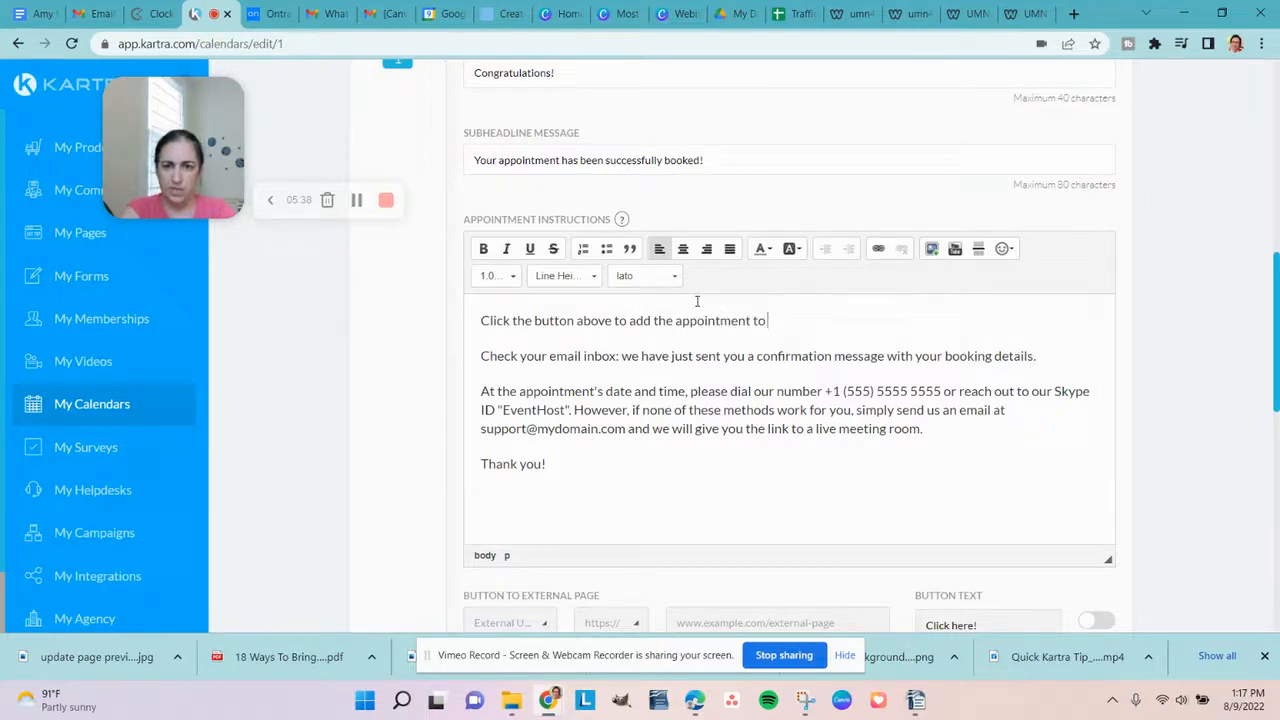
type(" your calendar!")
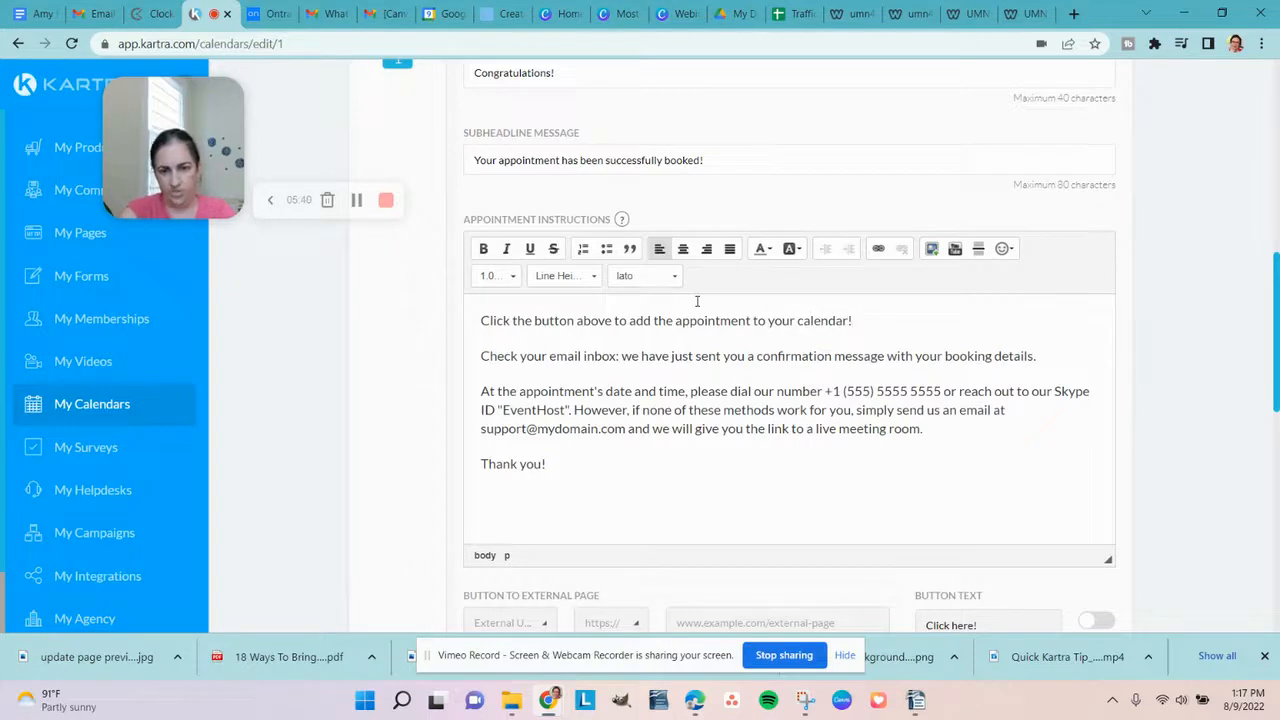
Step: Delete the appointment instructions paragraph about phone, Skype and email contact, and check the message preview
left_click_drag(940, 432, 465, 393)
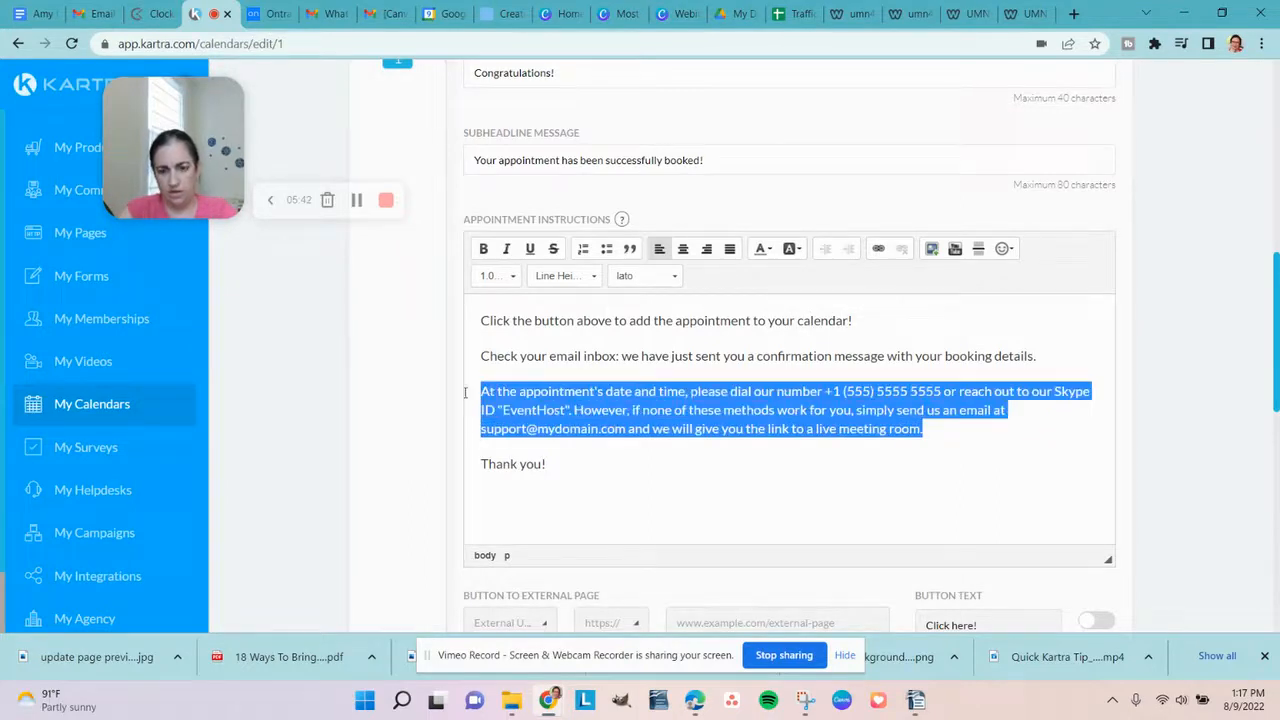
key("BackSpace")
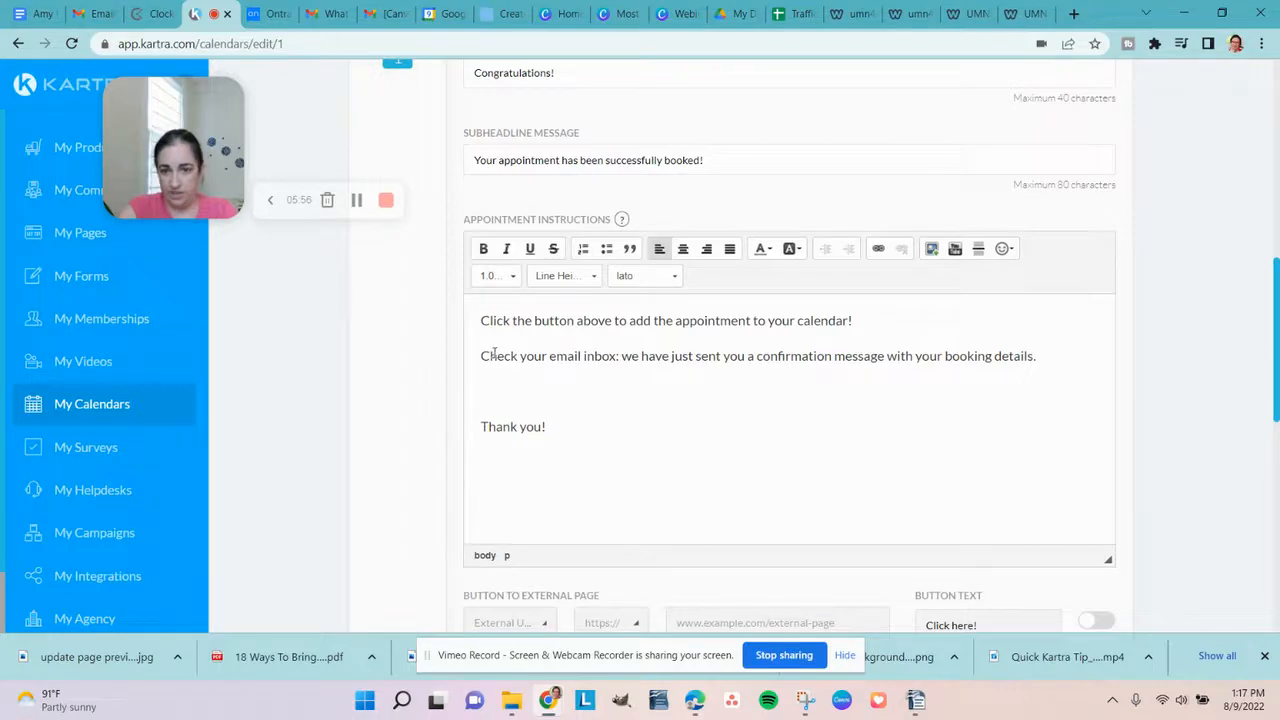
scroll(497, 357, "up", 3)
scroll(500, 357, "down", 7)
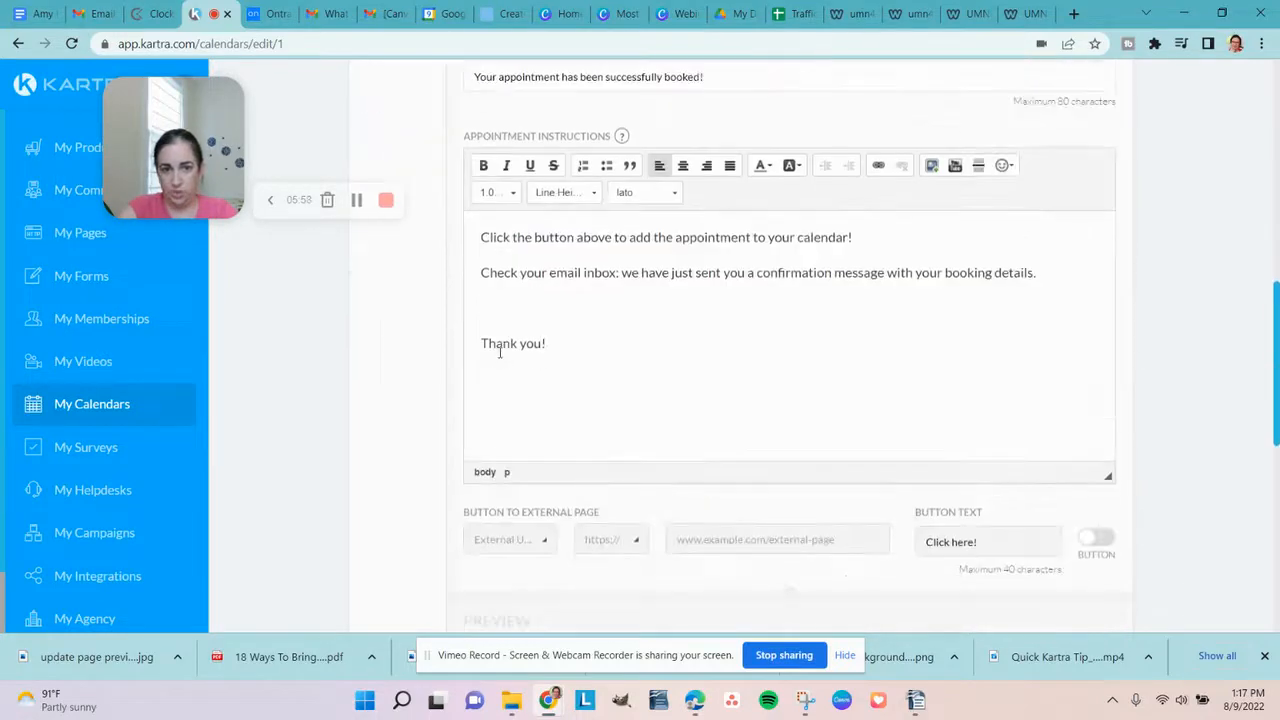
scroll(503, 358, "up", 2)
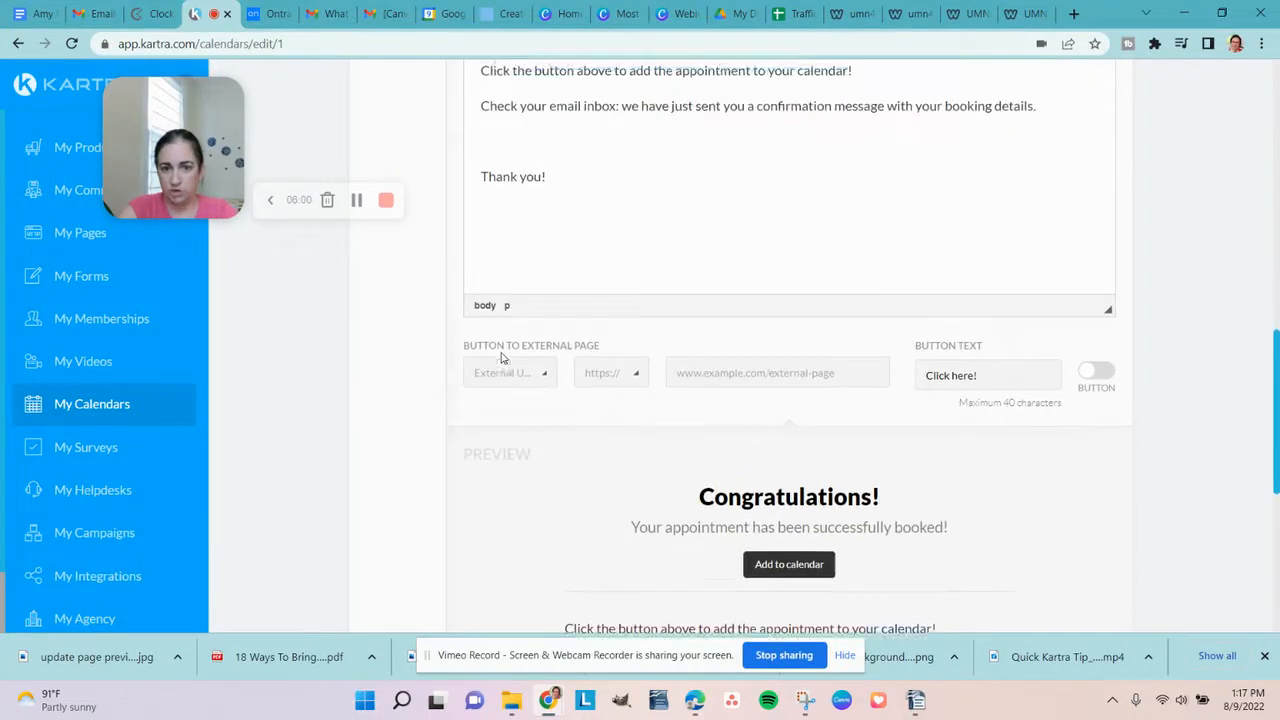
scroll(503, 358, "down", 3)
scroll(503, 358, "up", 4)
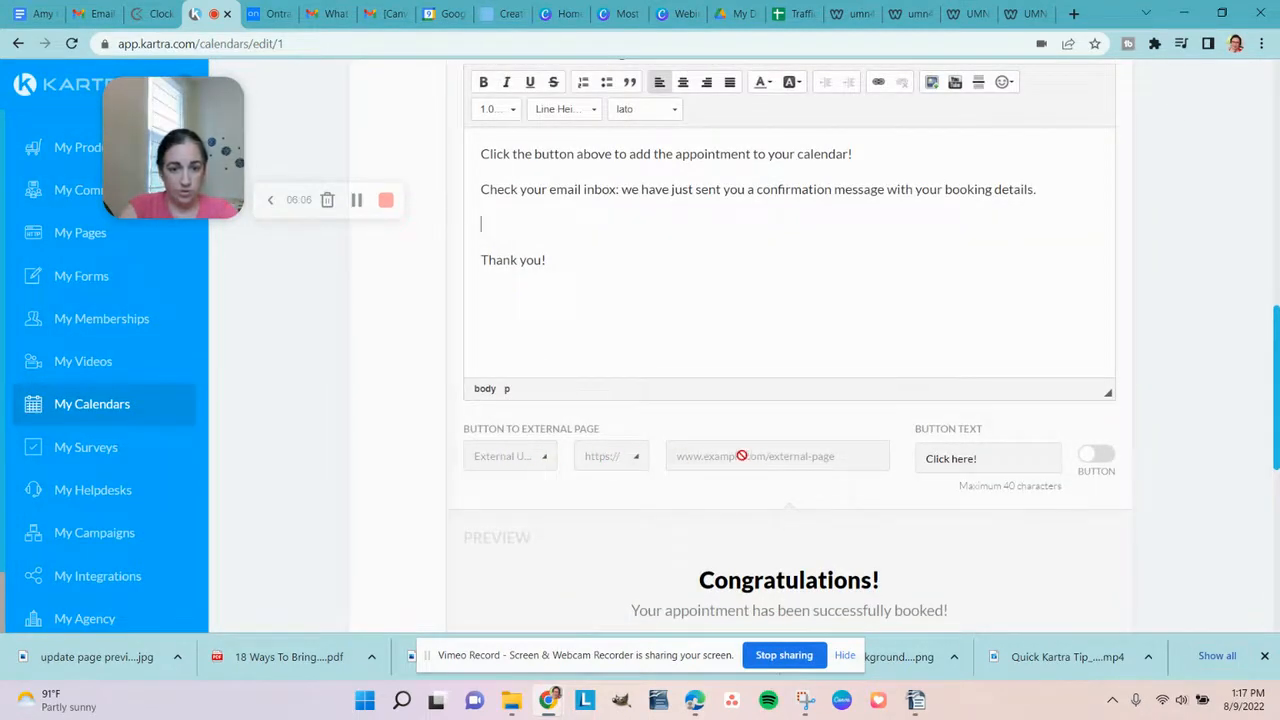
scroll(722, 453, "down", 3)
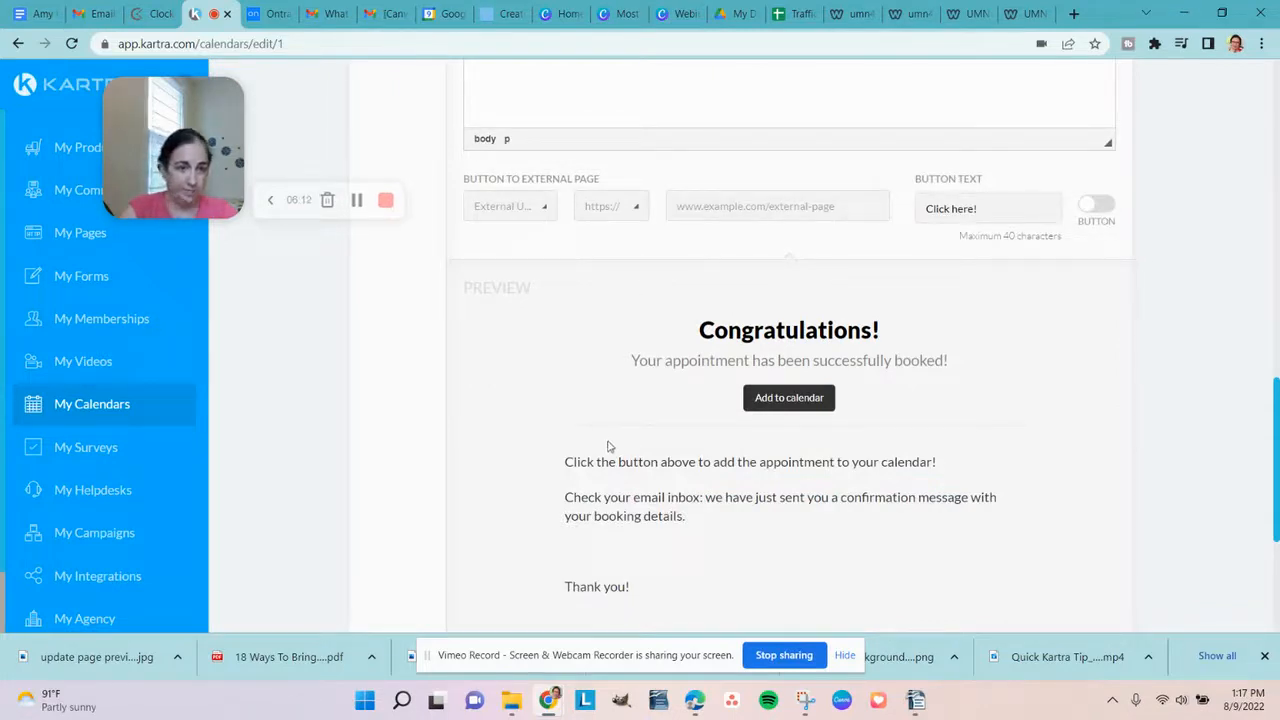
Step: Save the success confirmation message and continue to the Reminders stage
scroll(648, 443, "up", 10)
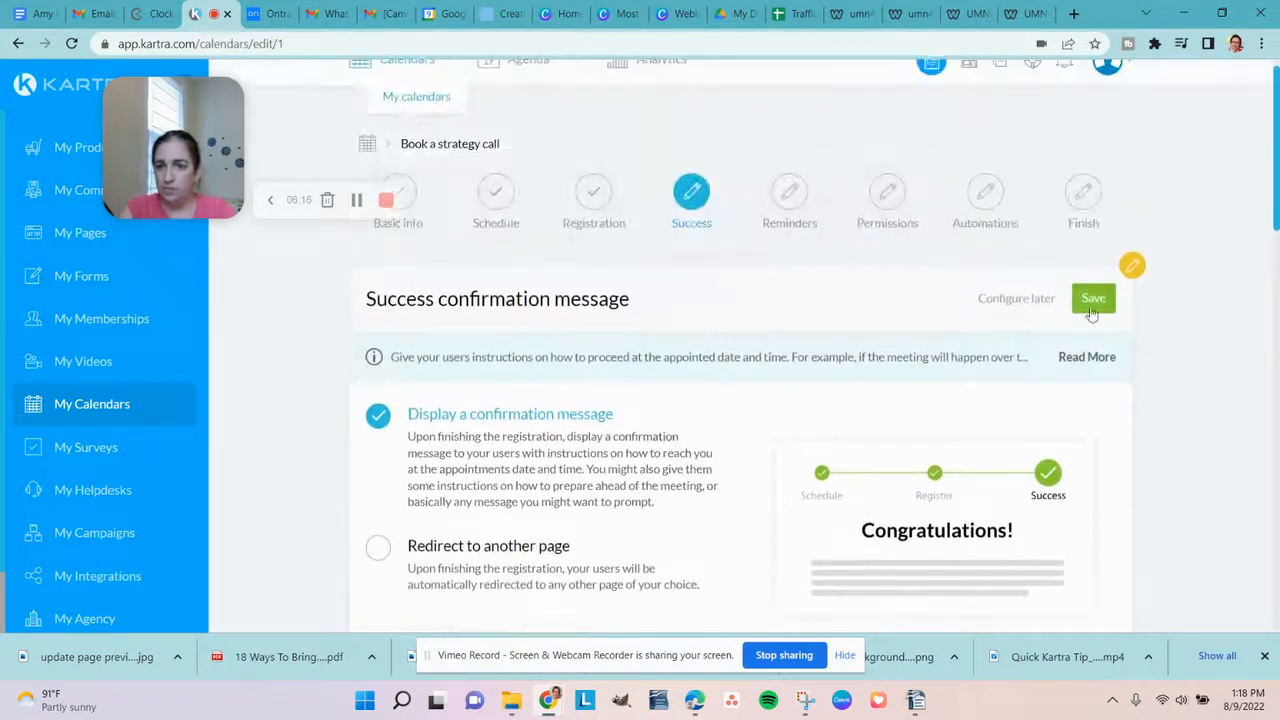
left_click(1087, 300)
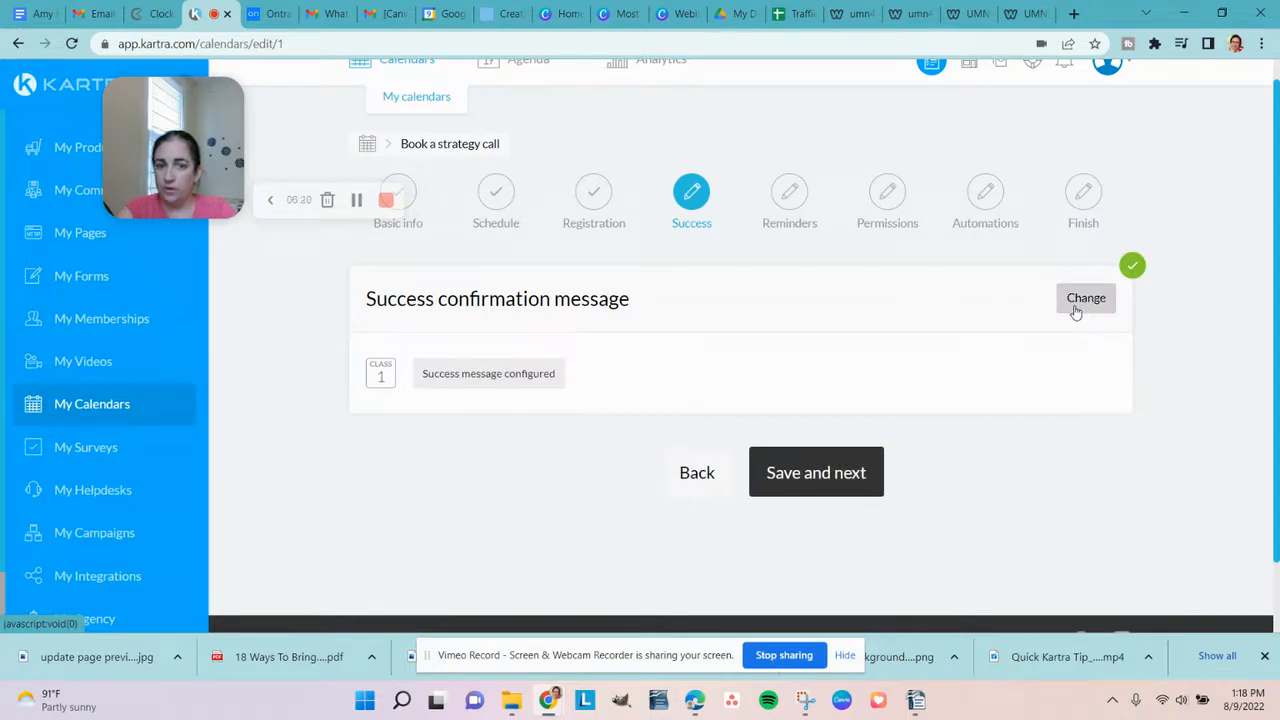
left_click(837, 479)
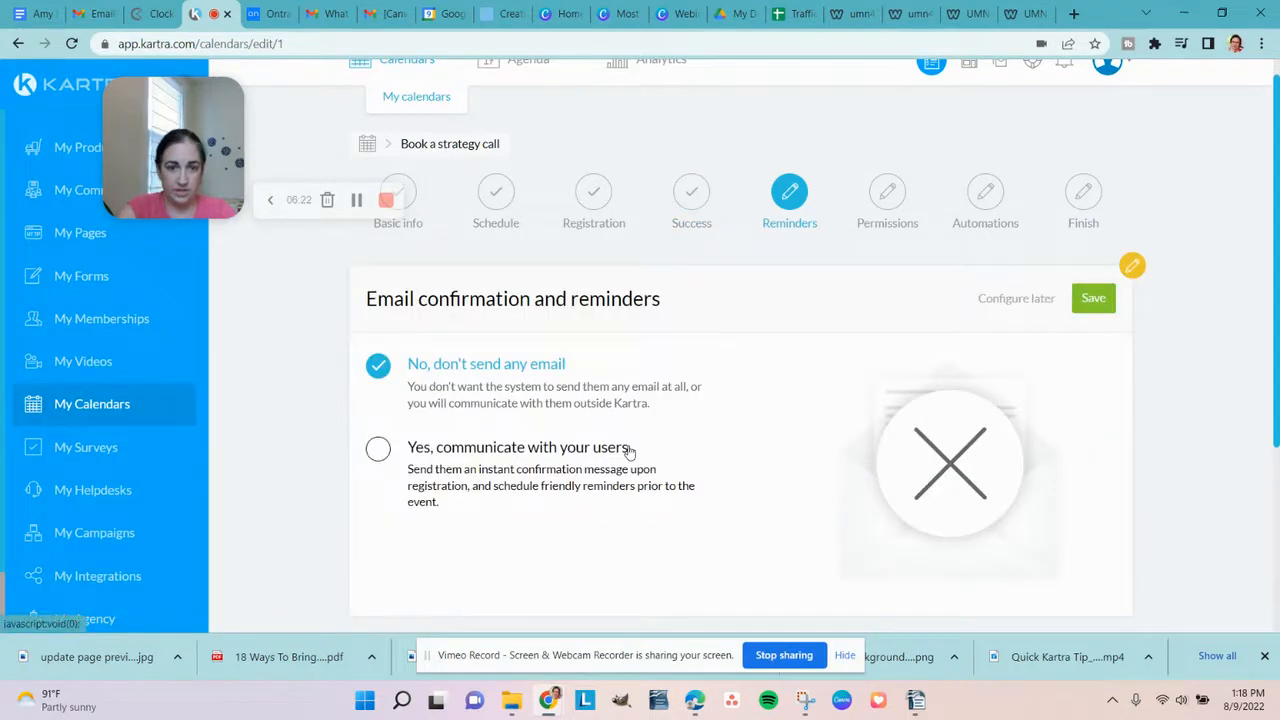
Step: Enable email communication with users, choose to send a booking confirmation, and open its confirmation email for editing
left_click(630, 450)
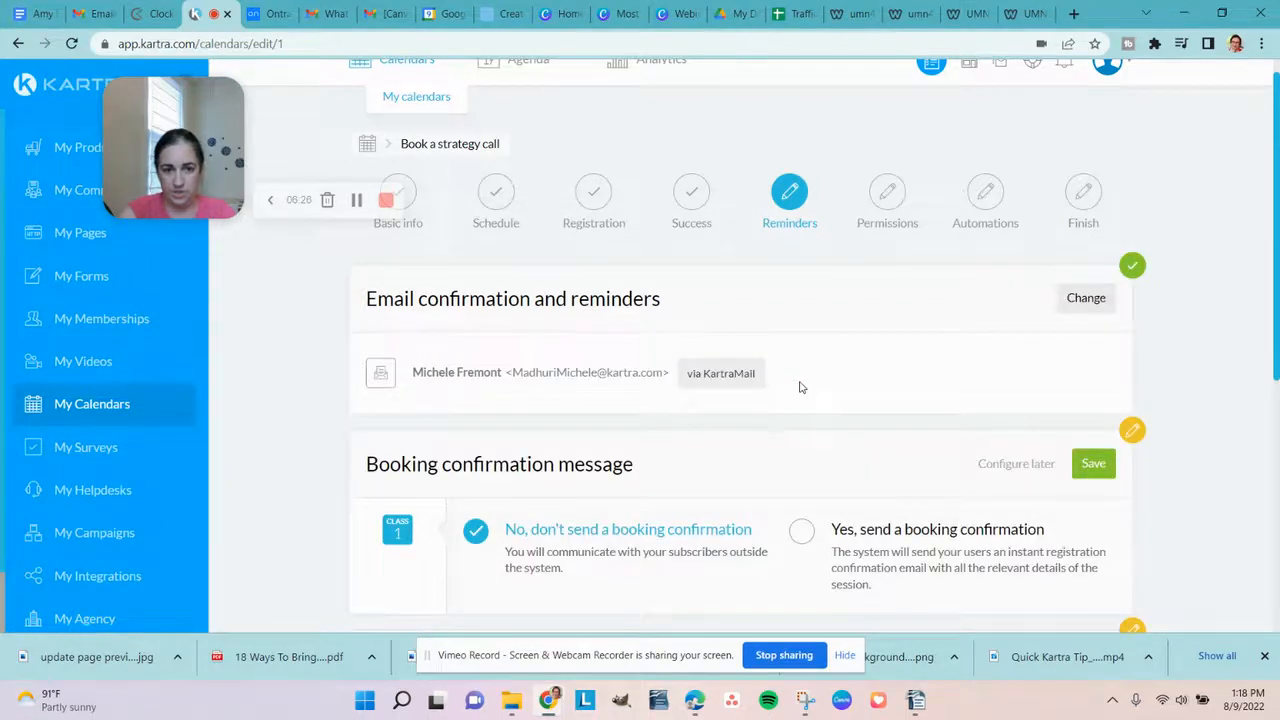
left_click(801, 447)
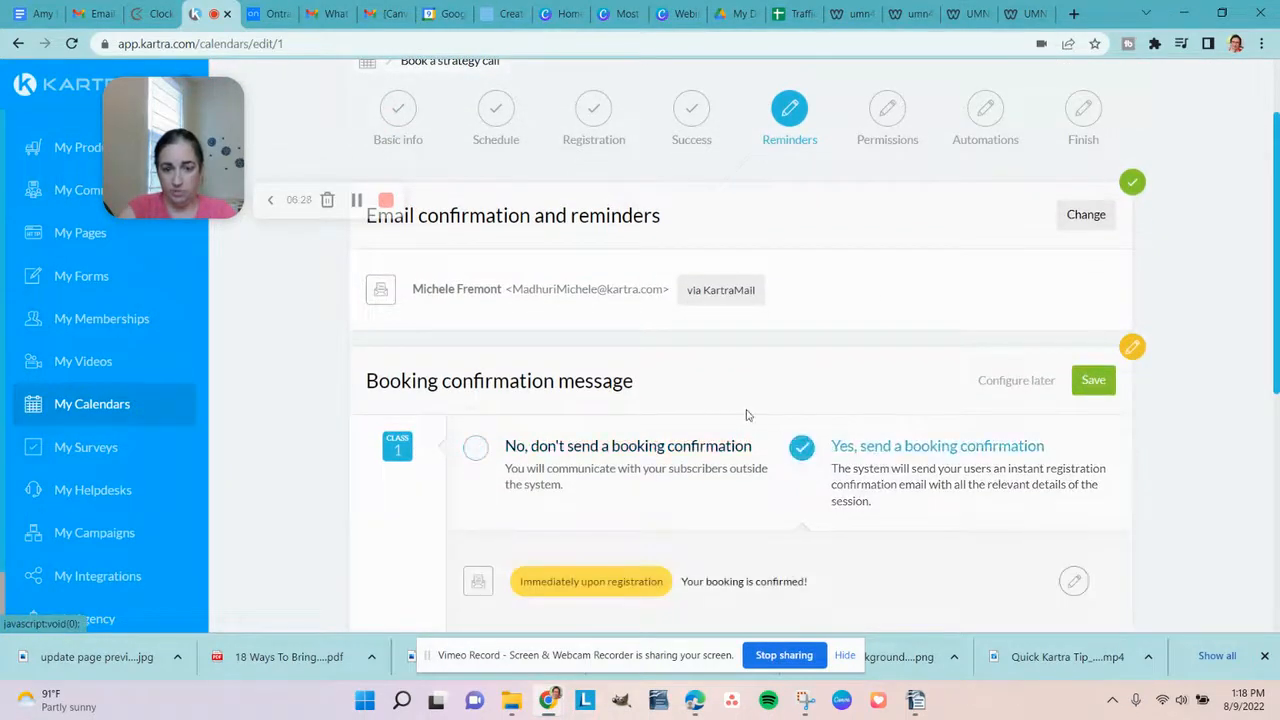
left_click(1072, 416)
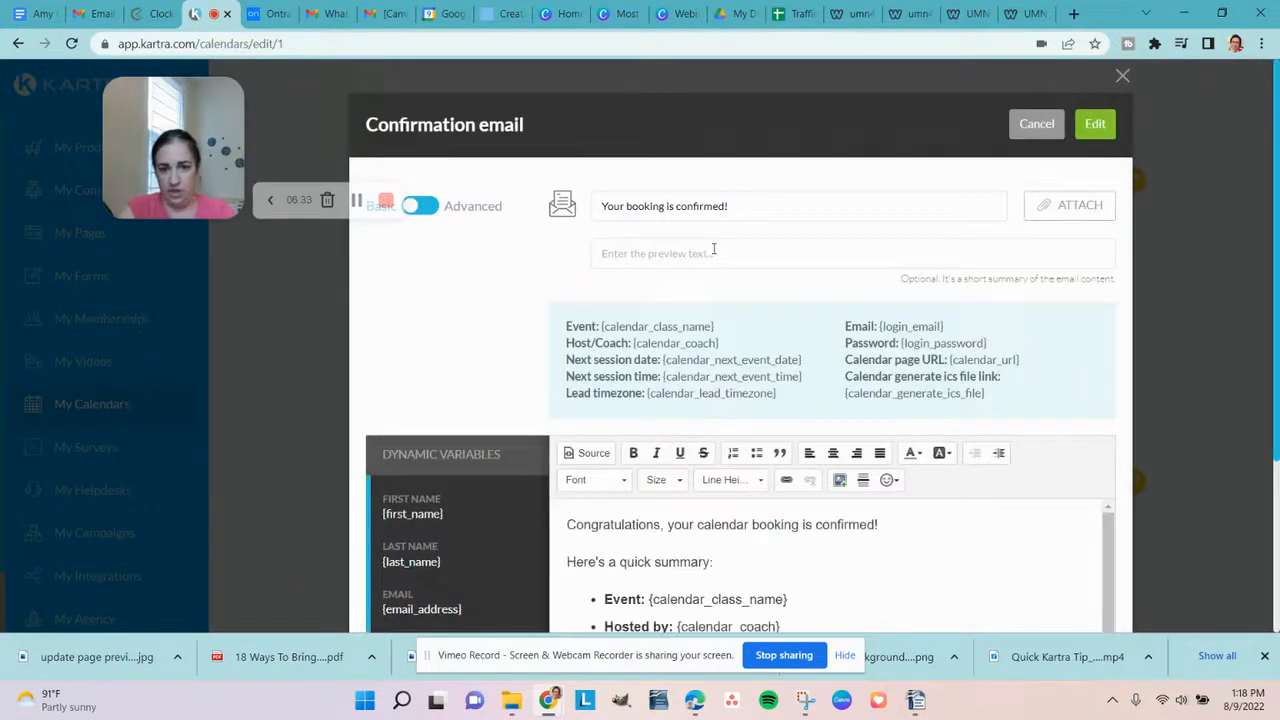
Step: Review the confirmation email's body and copy the {calendar_generate_ics_file} variable from the variable reference
scroll(797, 512, "down", 3)
scroll(800, 540, "up", 2)
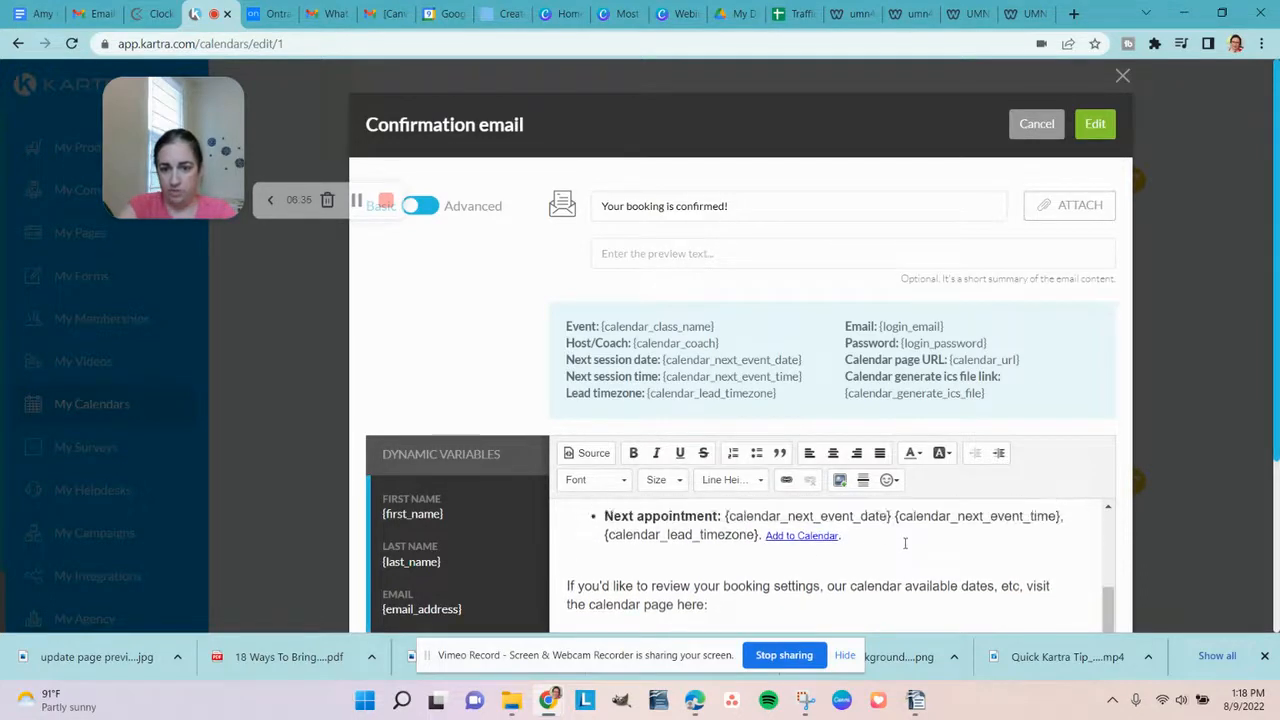
left_click(848, 594)
left_click(917, 584)
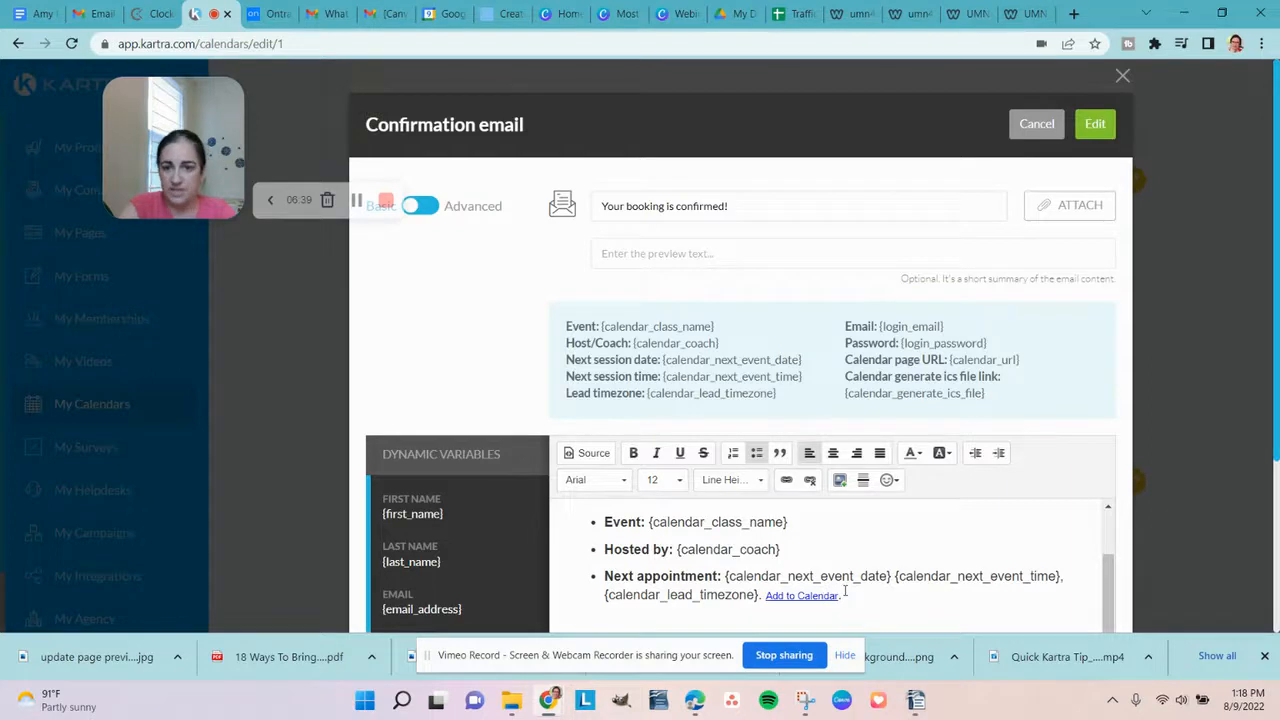
scroll(846, 591, "up", 2)
left_click_drag(999, 393, 842, 398)
key("ctrl+c")
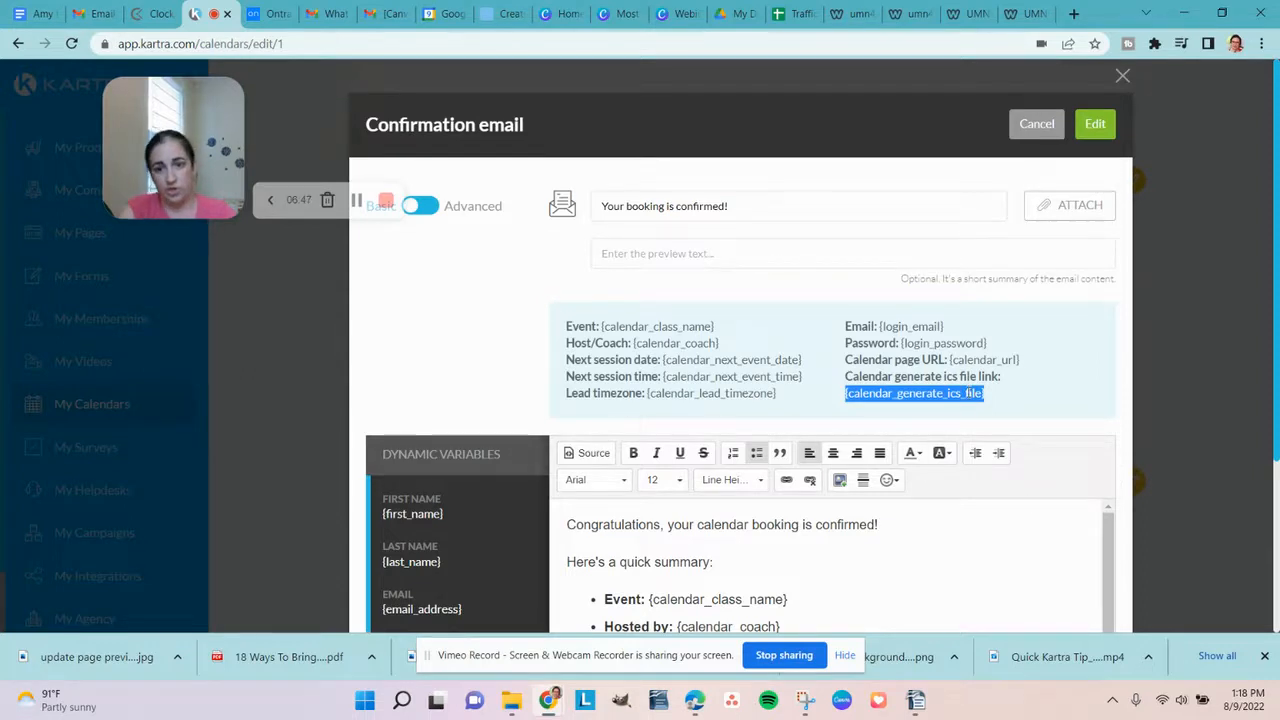
Step: Add the line "Click here to add it to your calendar now!" below the email's congratulations sentence
left_click(920, 518)
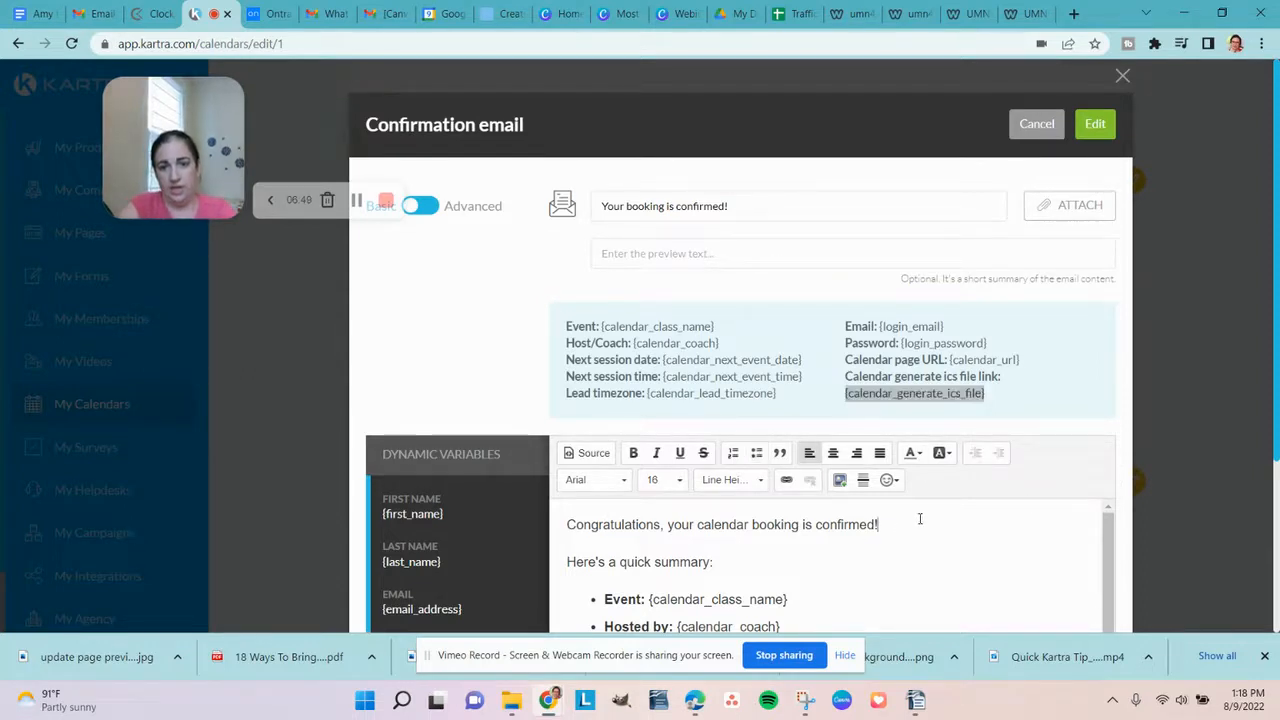
key("Return")
type("Click he")
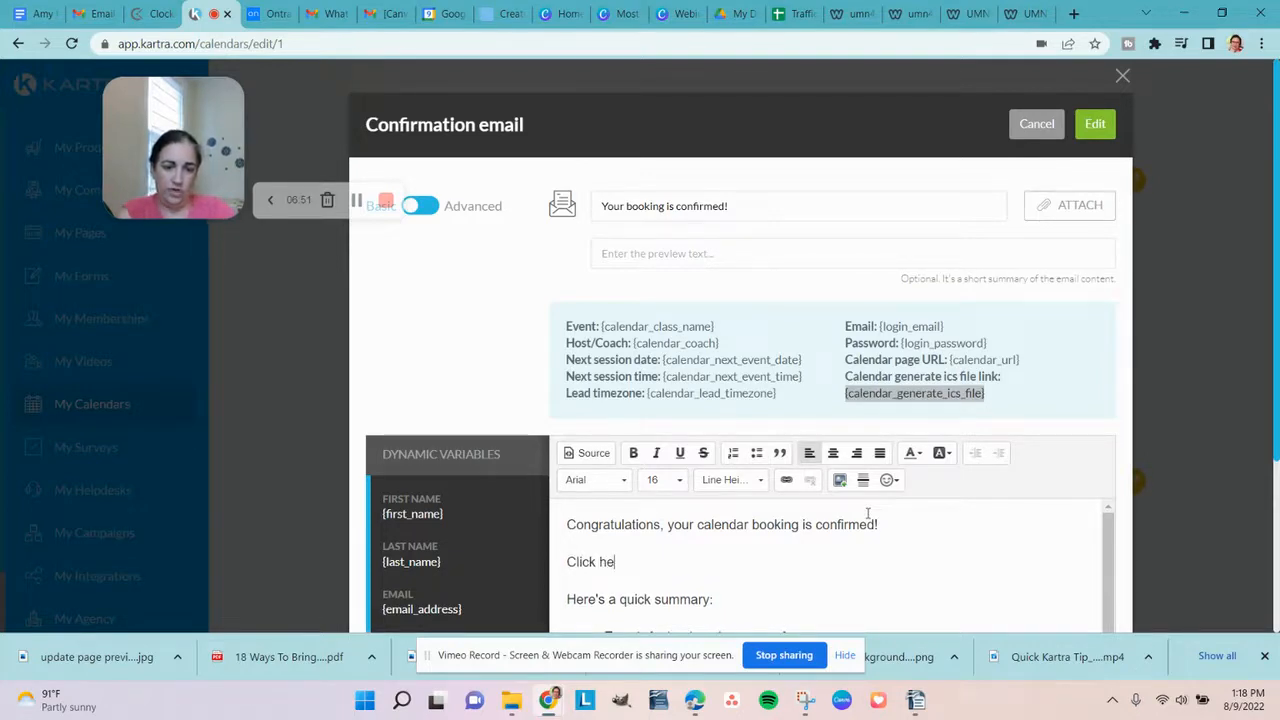
type("re to add it to your calendar now!")
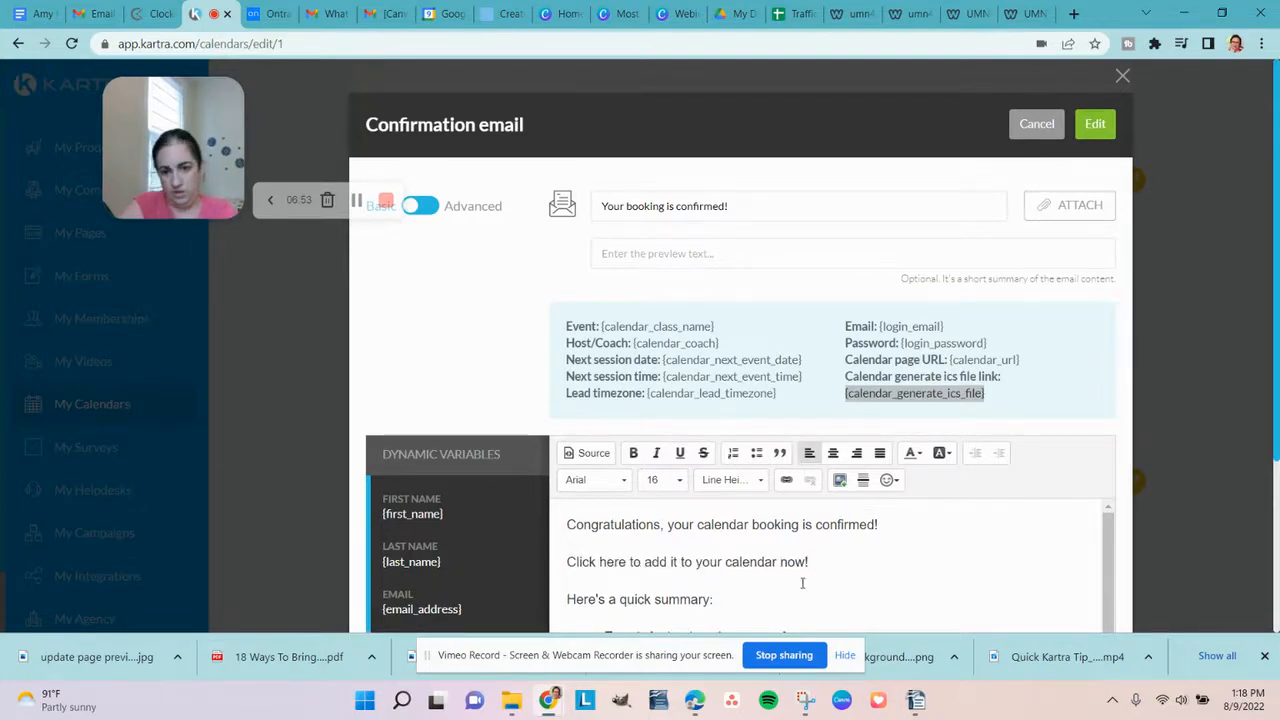
Step: Paste the {calendar_generate_ics_file} variable after the "Click here to add it to your calendar now!" line
left_click(565, 561)
left_click_drag(565, 561, 627, 562)
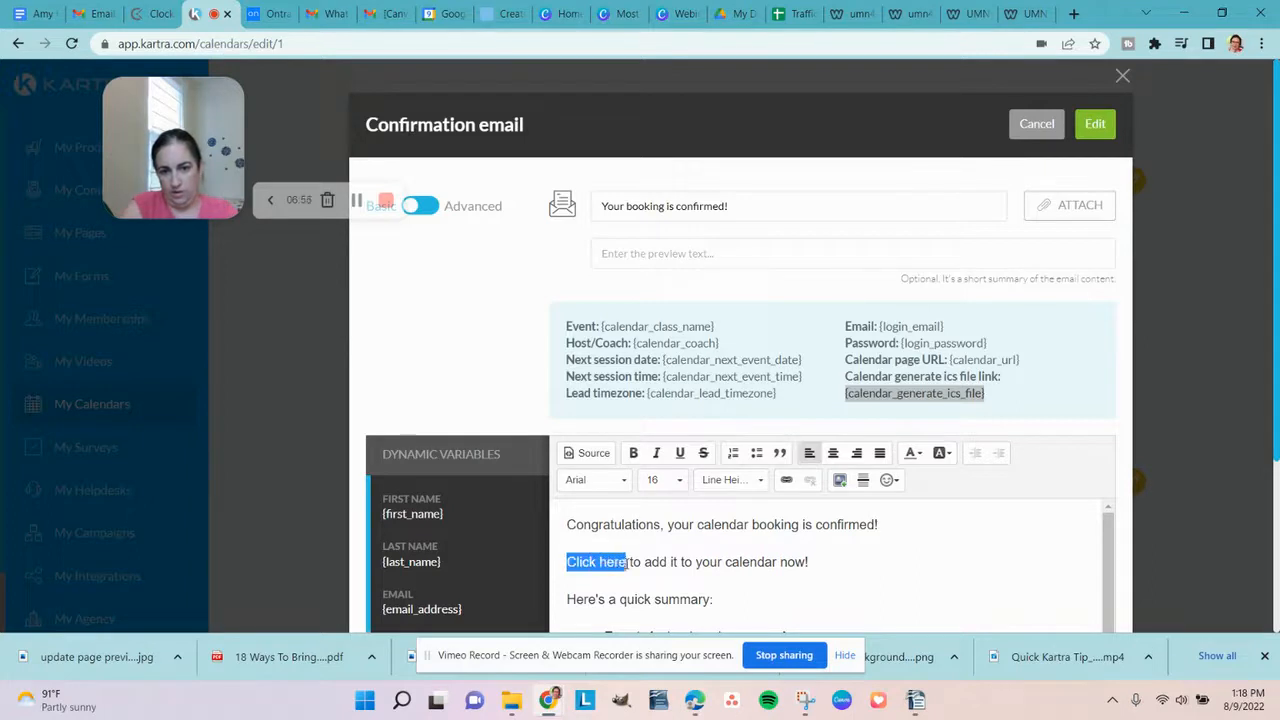
left_click(627, 562)
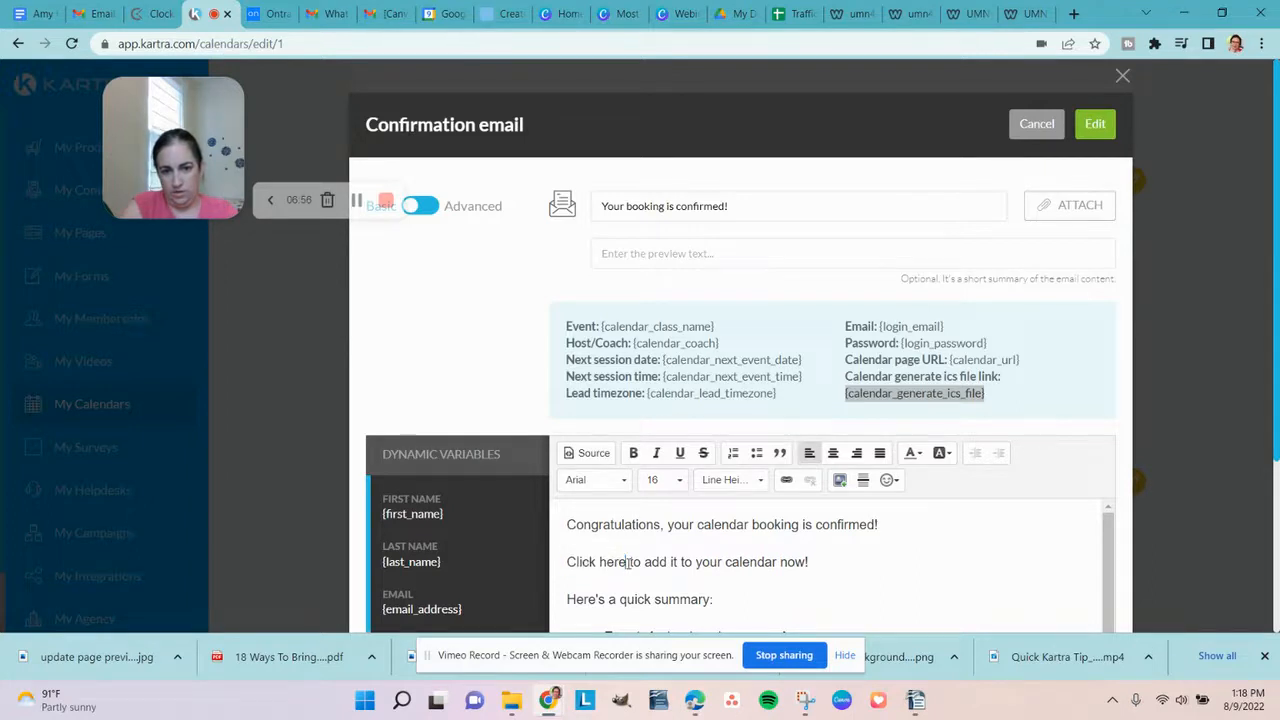
left_click(828, 561)
key("ctrl+v")
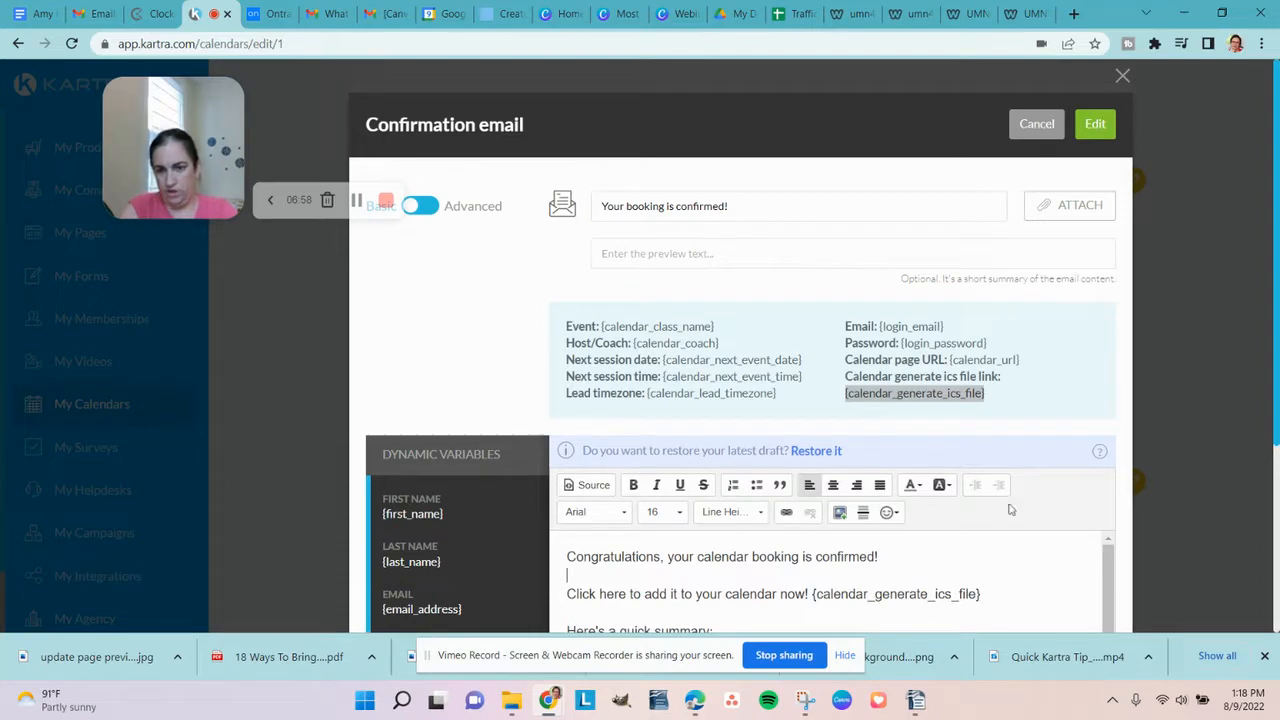
scroll(1080, 560, "down", 3)
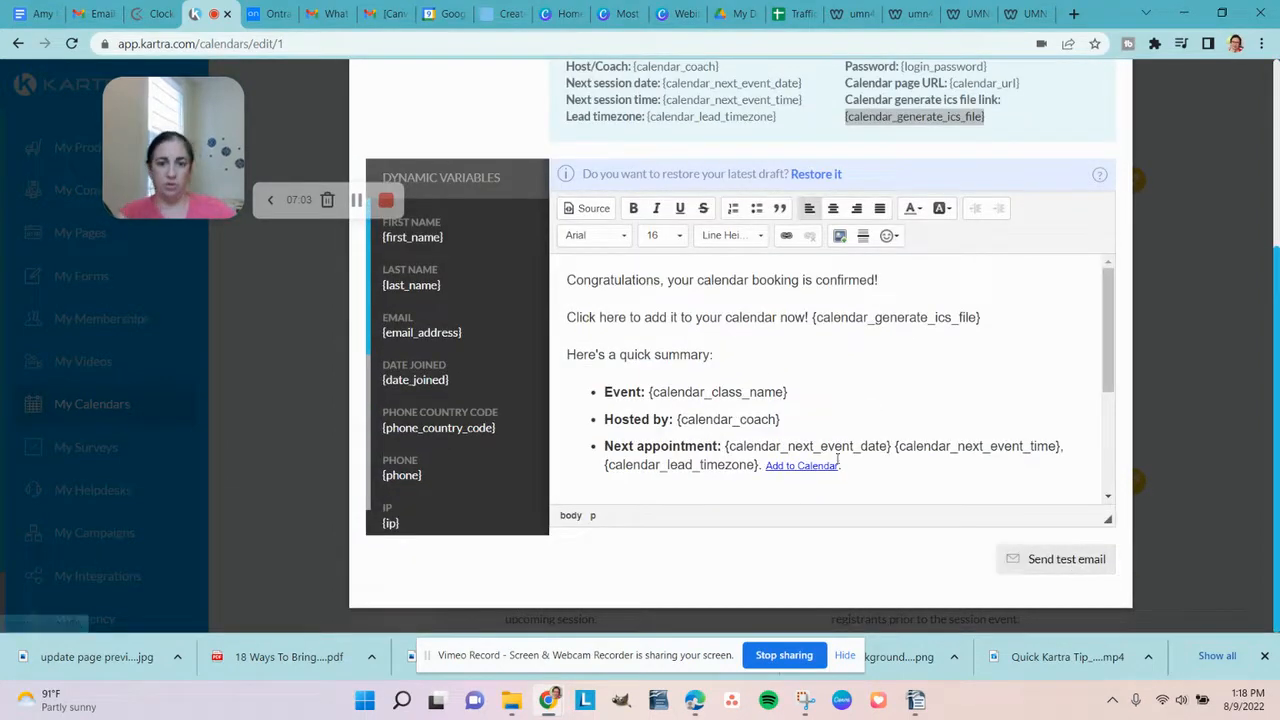
Step: Save the edited confirmation email and the booking confirmation message settings
scroll(773, 357, "up", 3)
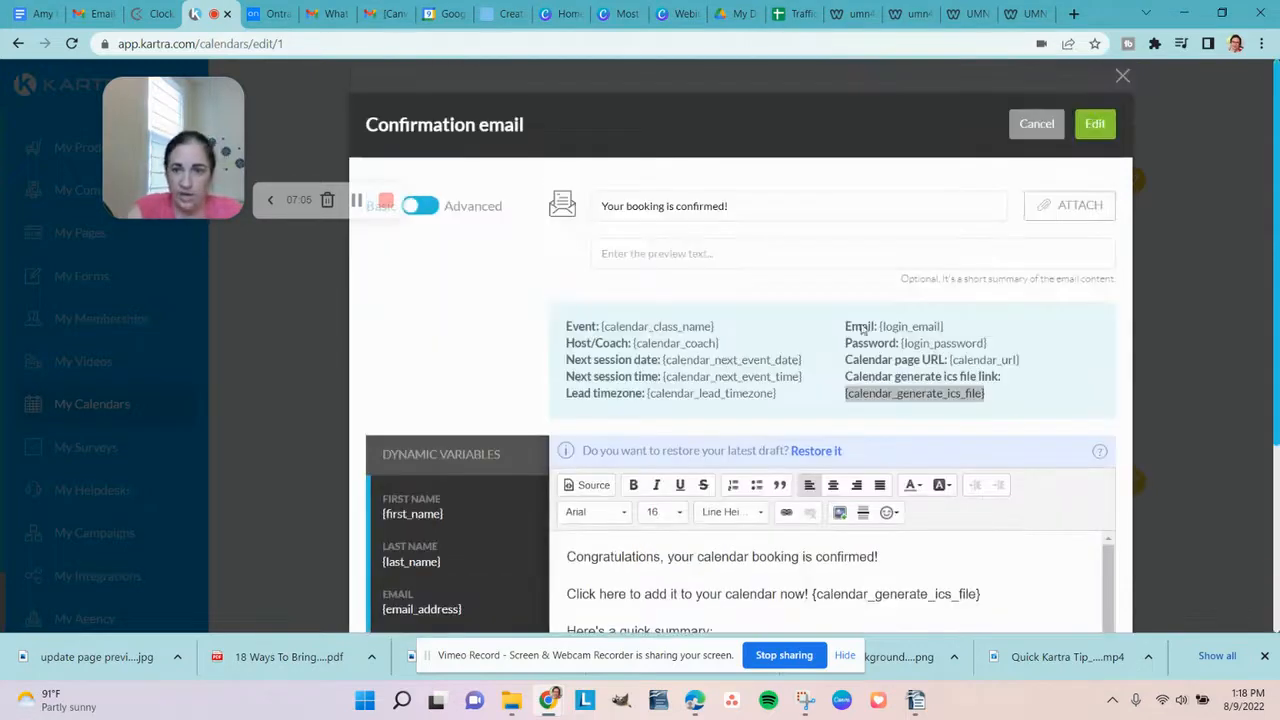
left_click(1095, 125)
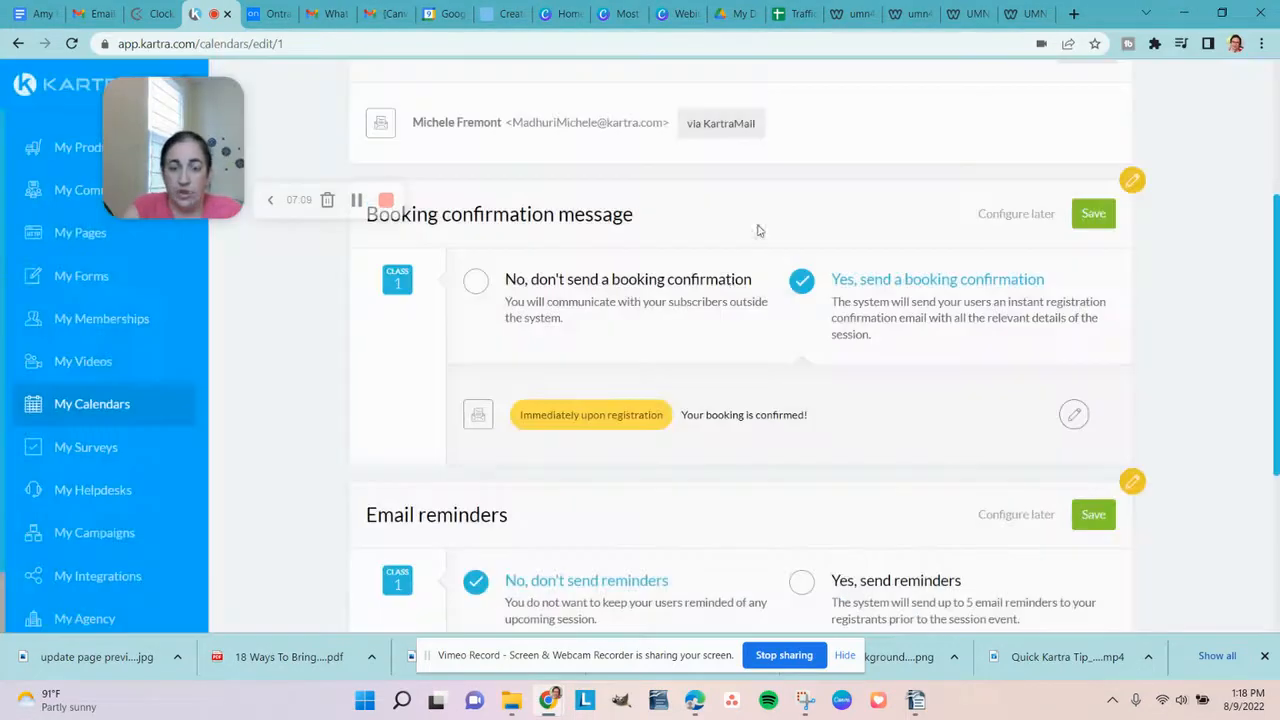
left_click(1097, 212)
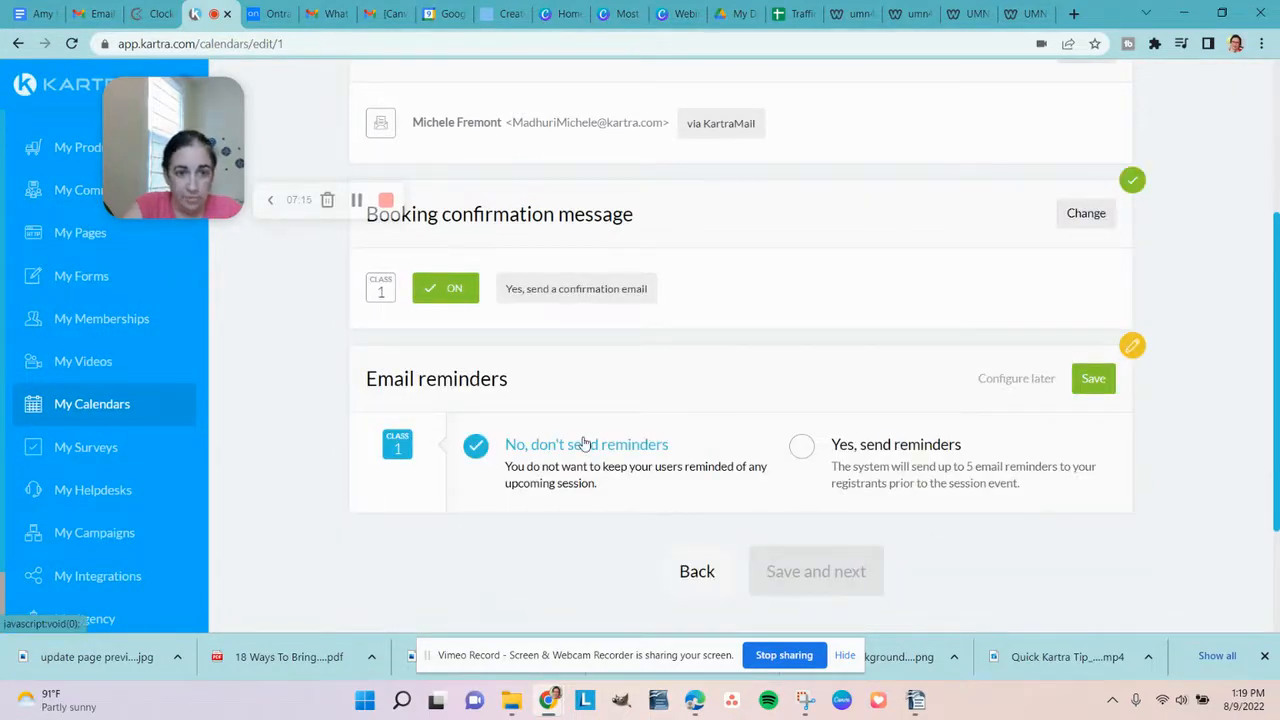
Step: Choose to send reminders, open a new email reminder, and examine its message body and send-timing options
left_click(863, 449)
scroll(740, 380, "down", 3)
left_click(751, 274)
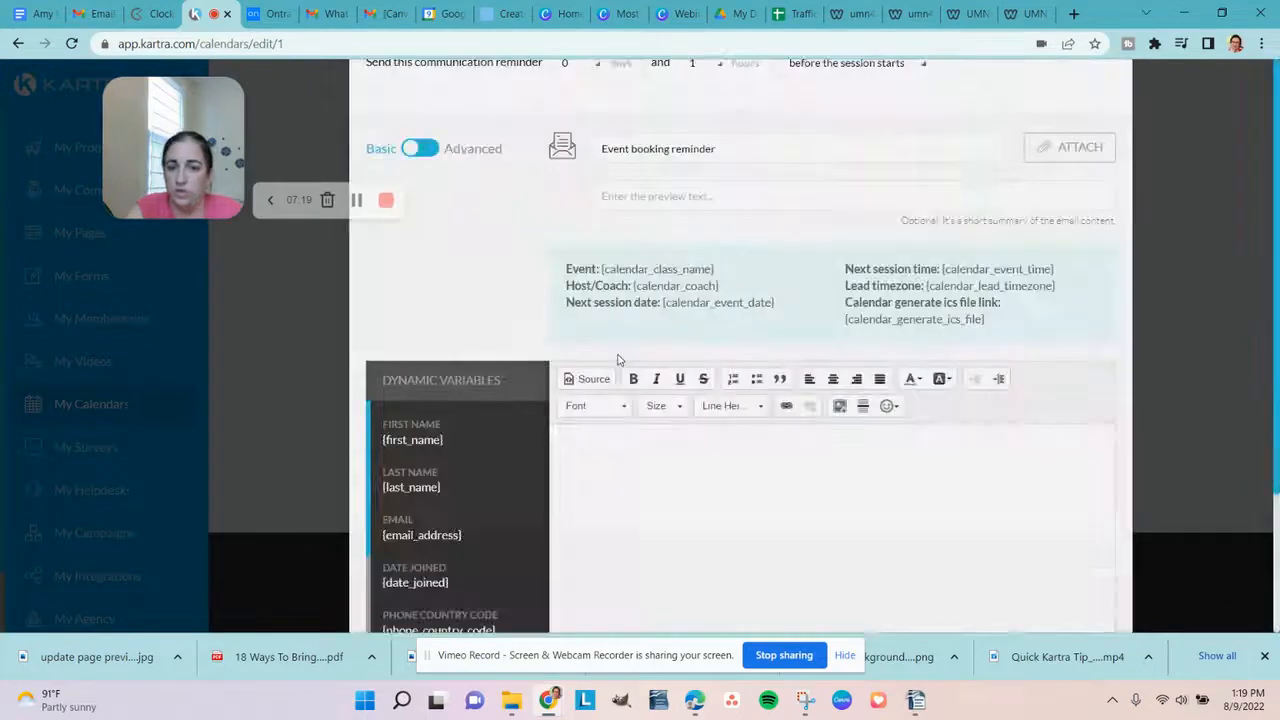
scroll(830, 558, "down", 3)
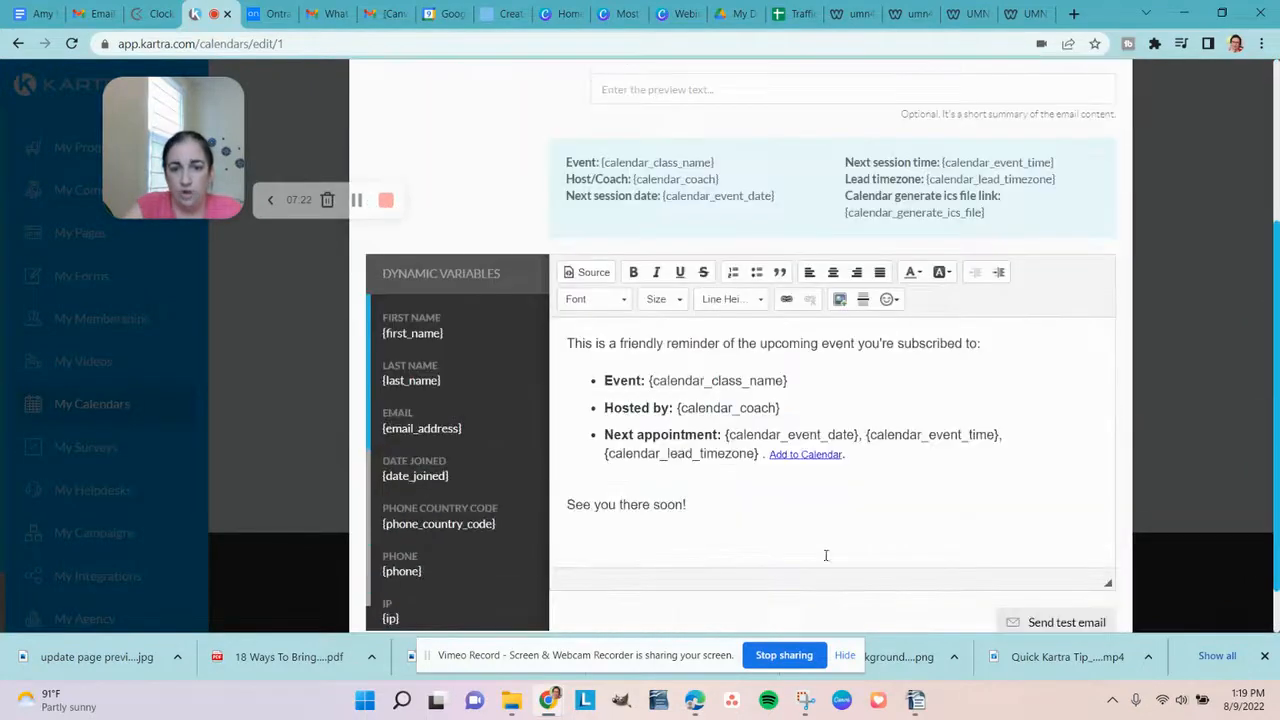
scroll(702, 470, "up", 1)
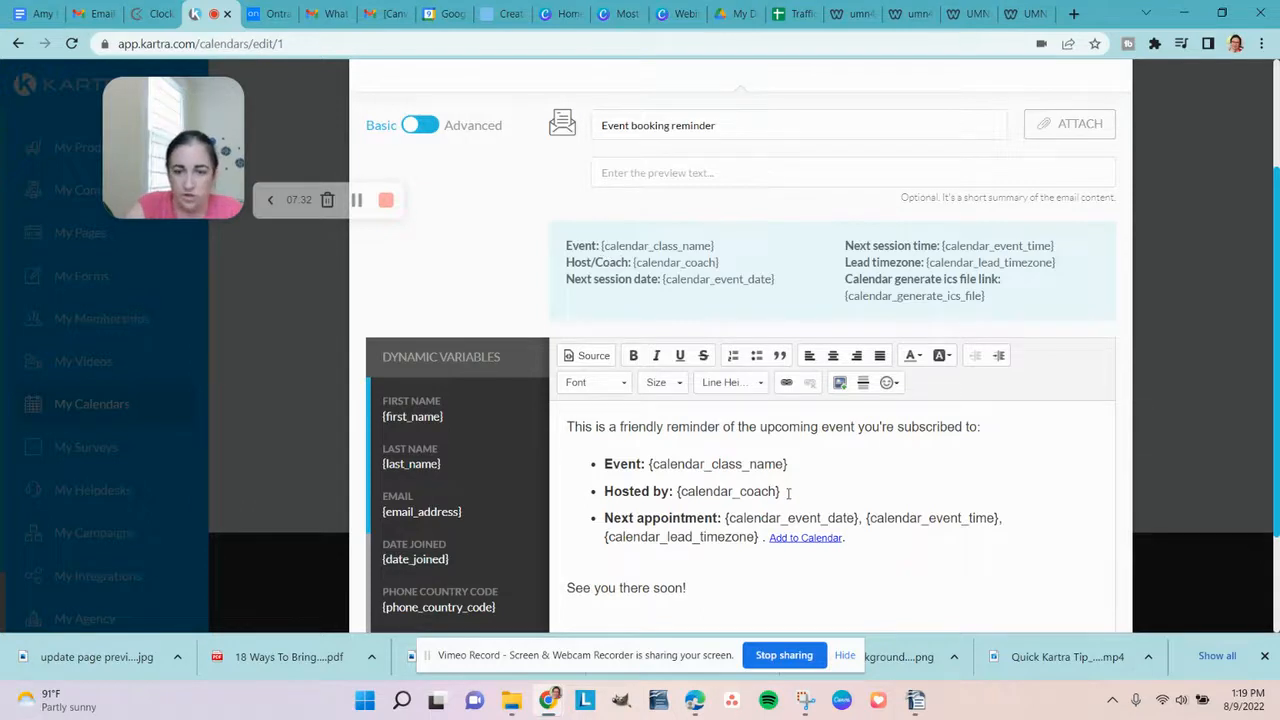
scroll(768, 451, "up", 2)
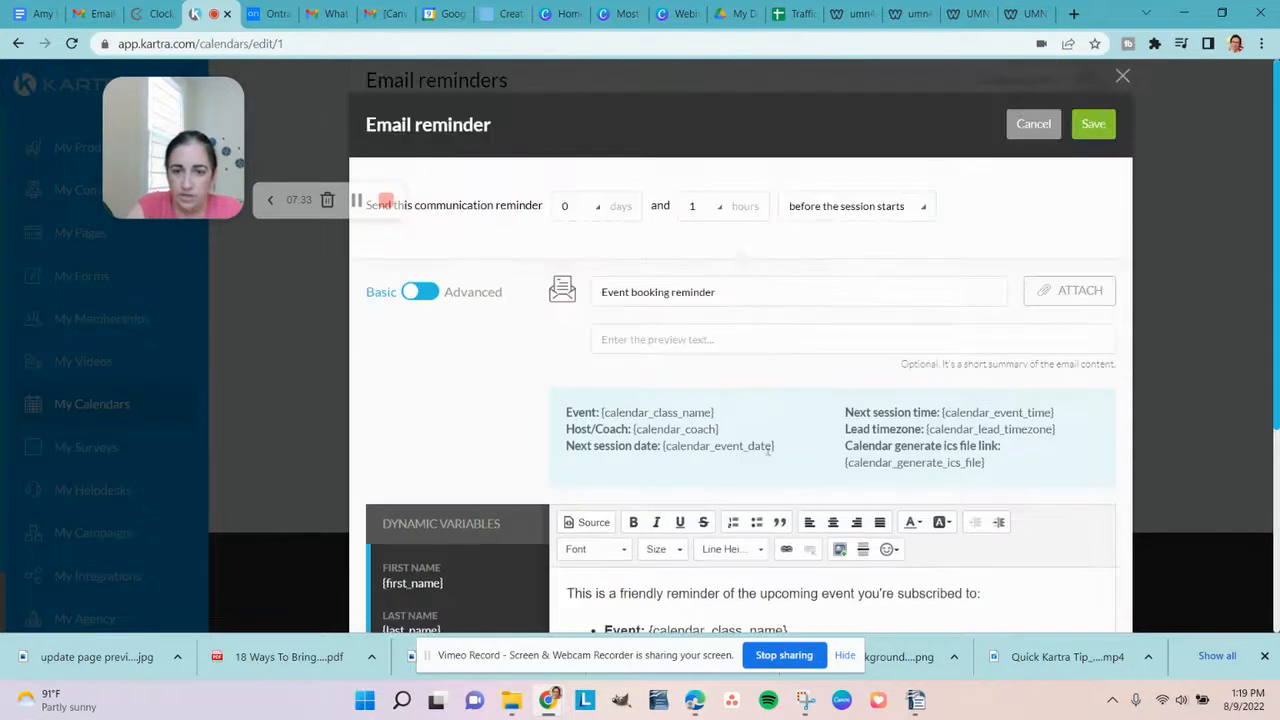
left_click(599, 208)
left_click(879, 206)
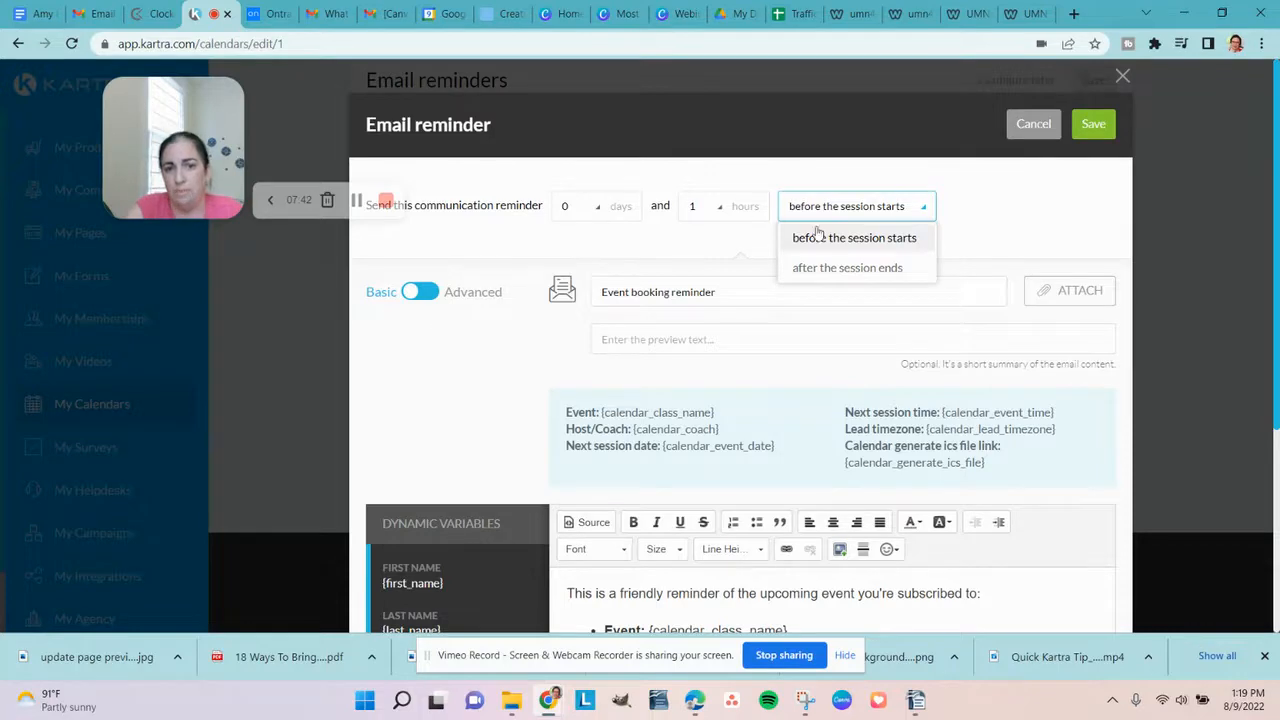
Step: Switch the reminder email to the Advanced editor, browse its design templates, and cancel the reminder
left_click(445, 292)
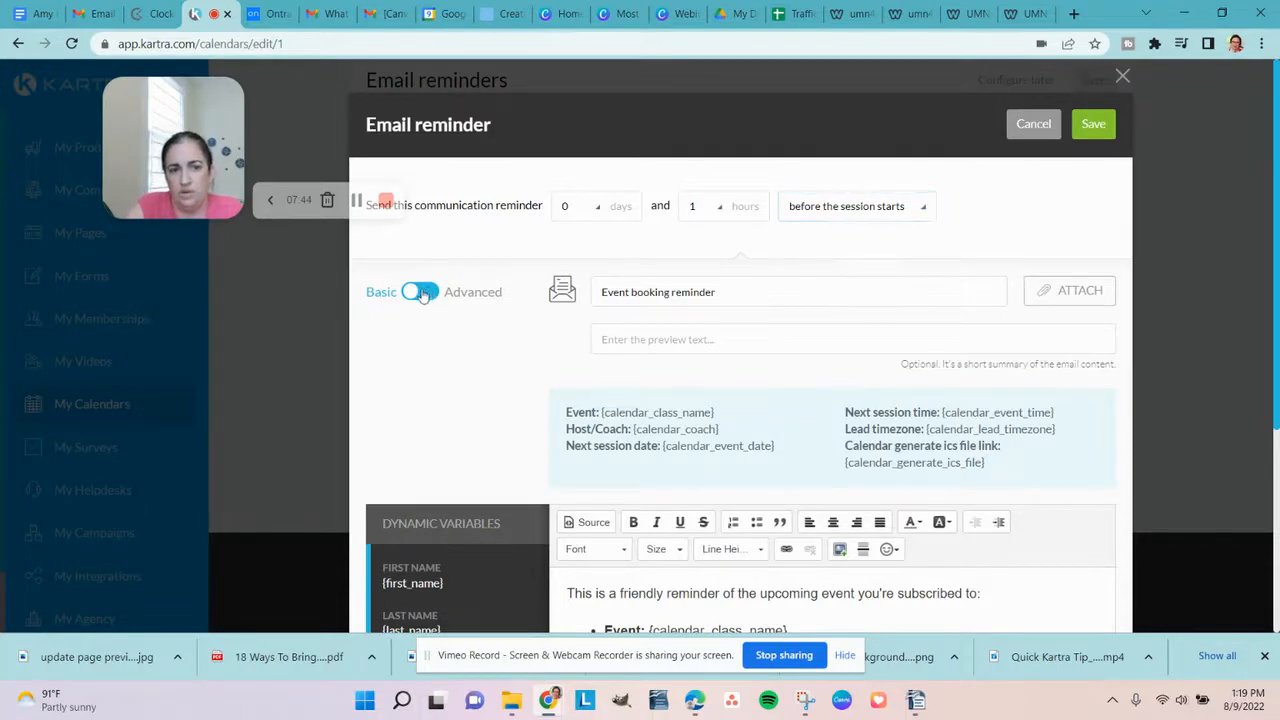
scroll(563, 366, "down", 3)
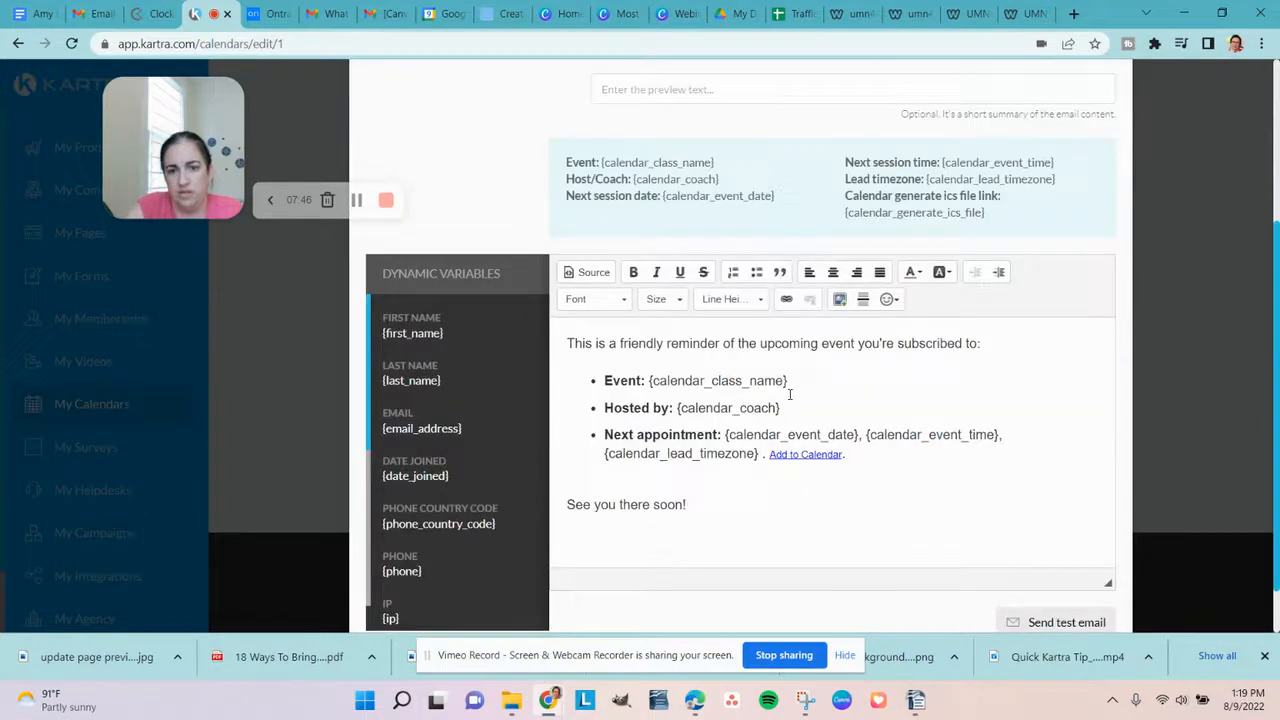
scroll(790, 395, "up", 3)
left_click(440, 296)
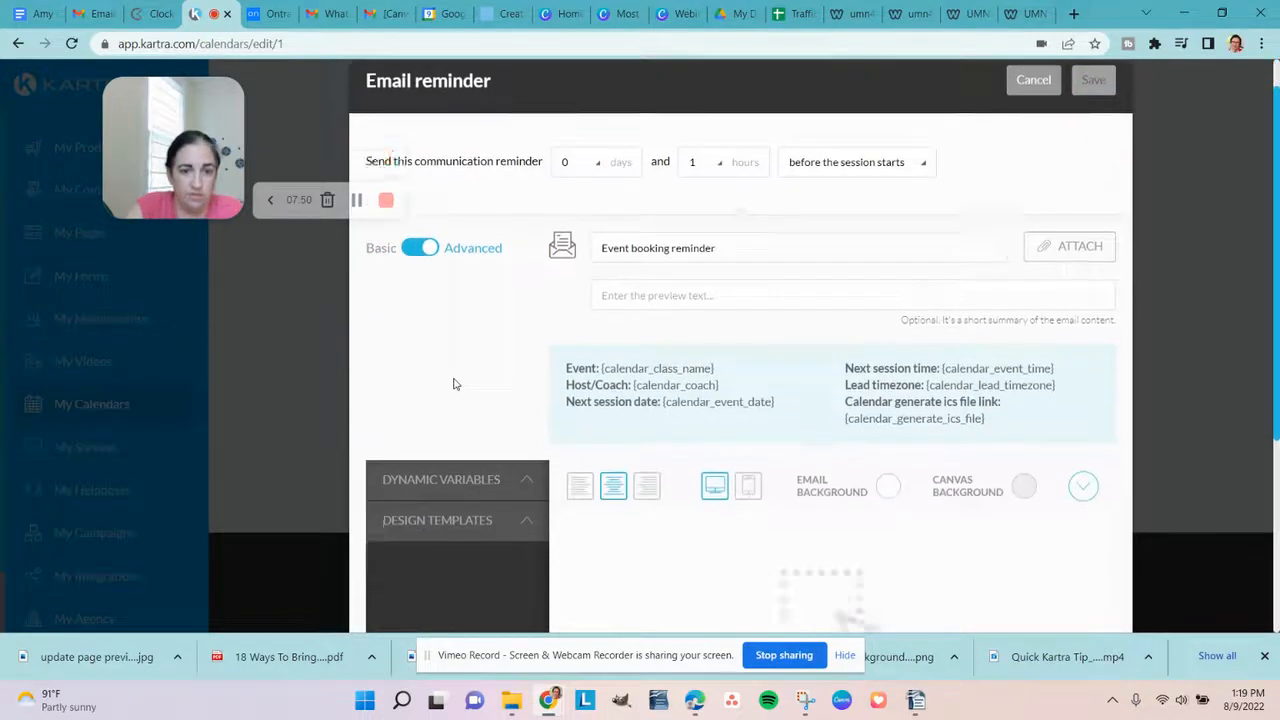
scroll(453, 383, "down", 2)
left_click(475, 318)
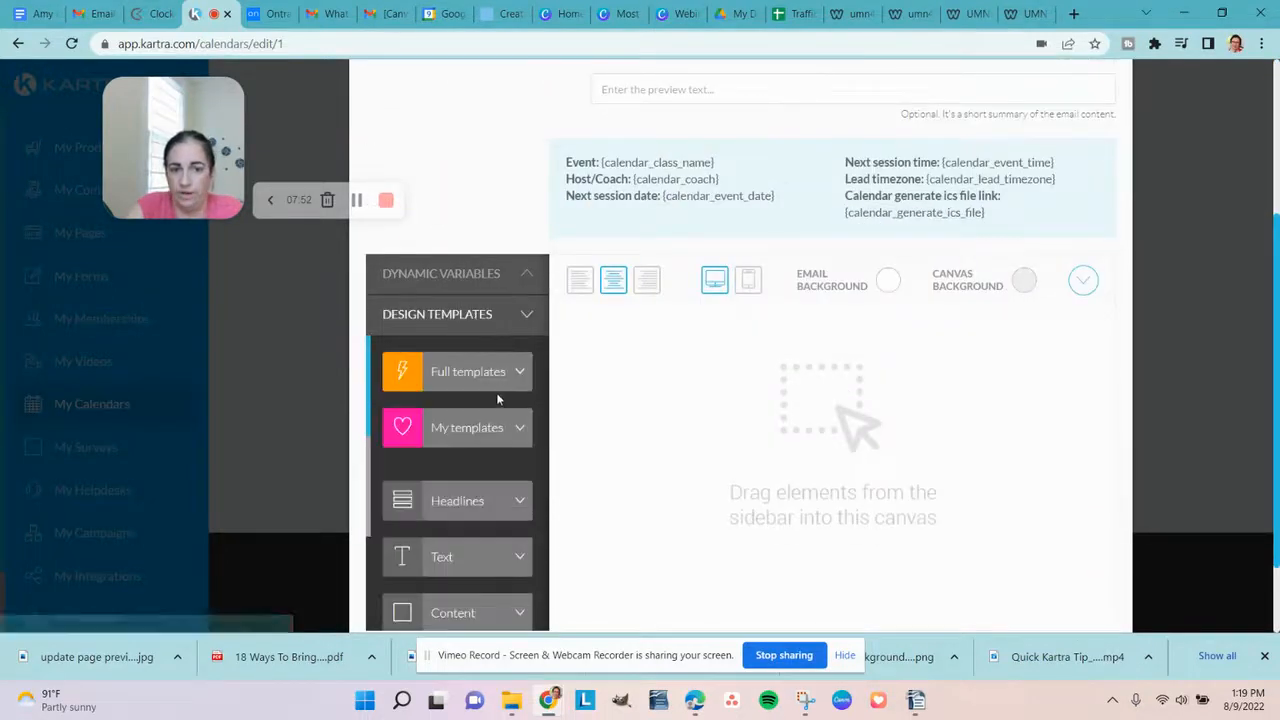
scroll(1075, 240, "up", 2)
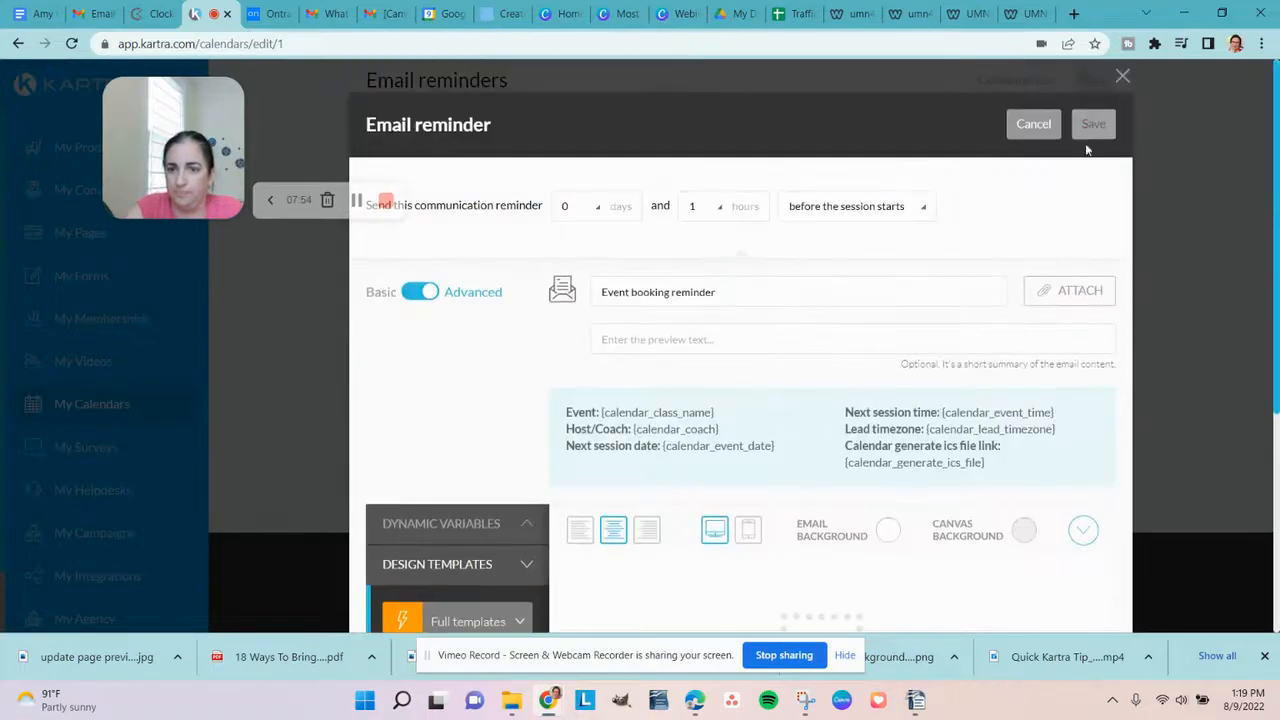
left_click(1030, 126)
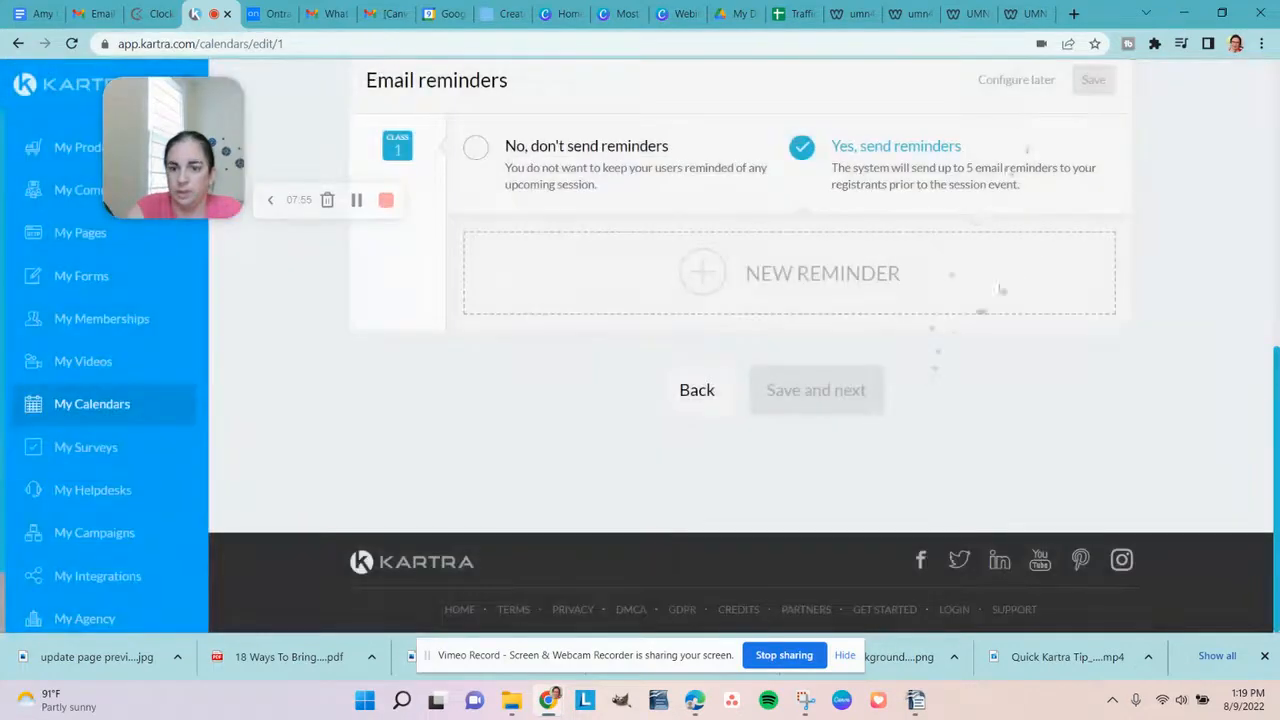
Step: Mark the email reminders as Configure later and continue to the permissions settings
scroll(1020, 225, "up", 2)
left_click(1008, 250)
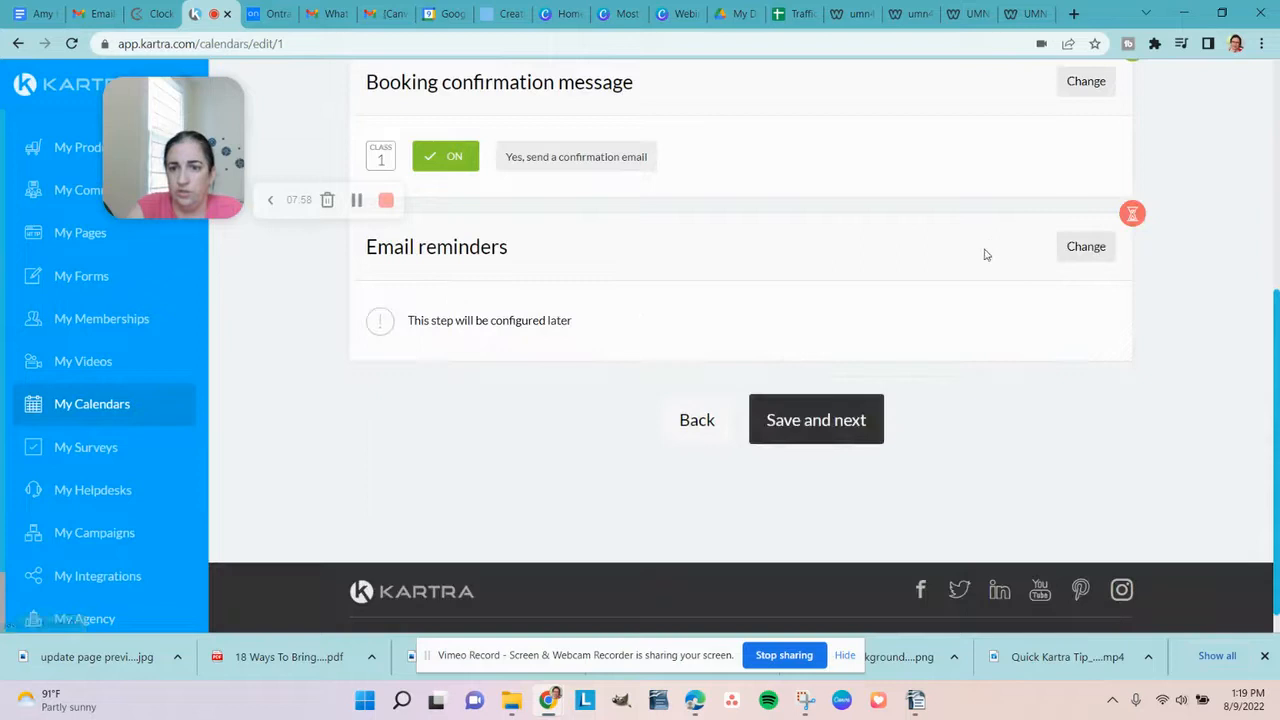
left_click(836, 438)
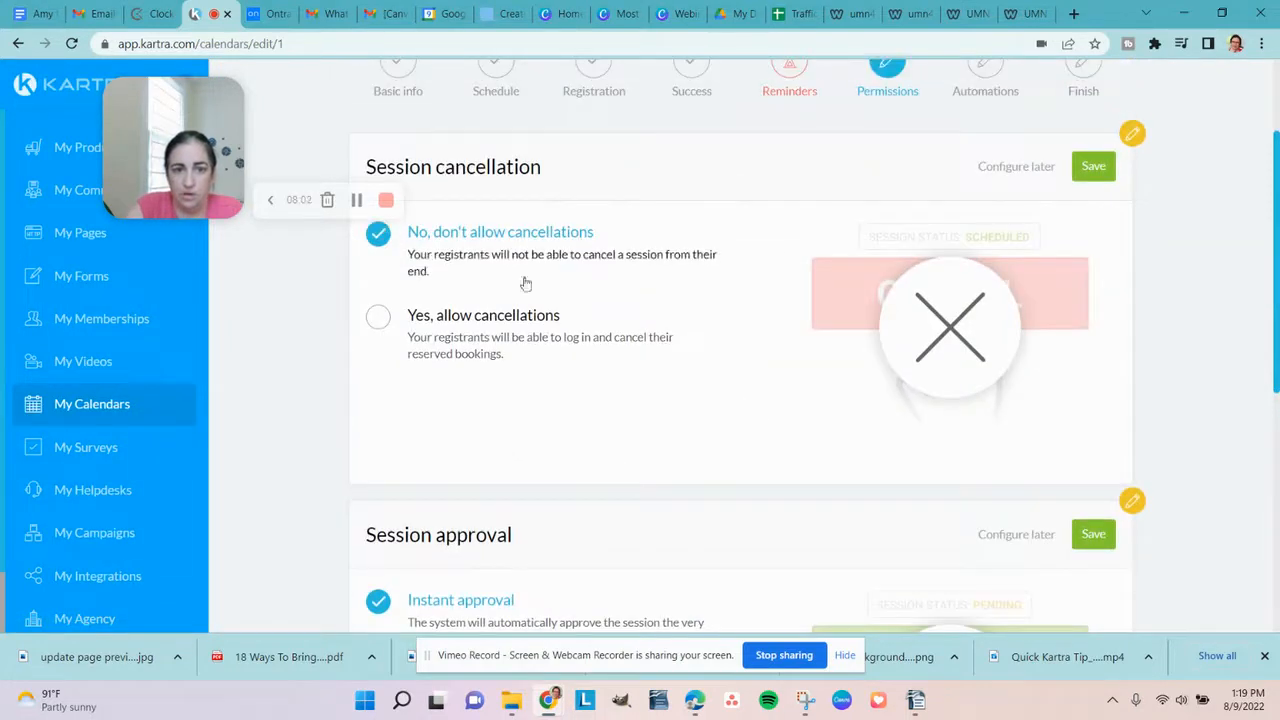
Step: Allow registrants to cancel sessions, save instant session approval, and continue to the automations settings
left_click(379, 316)
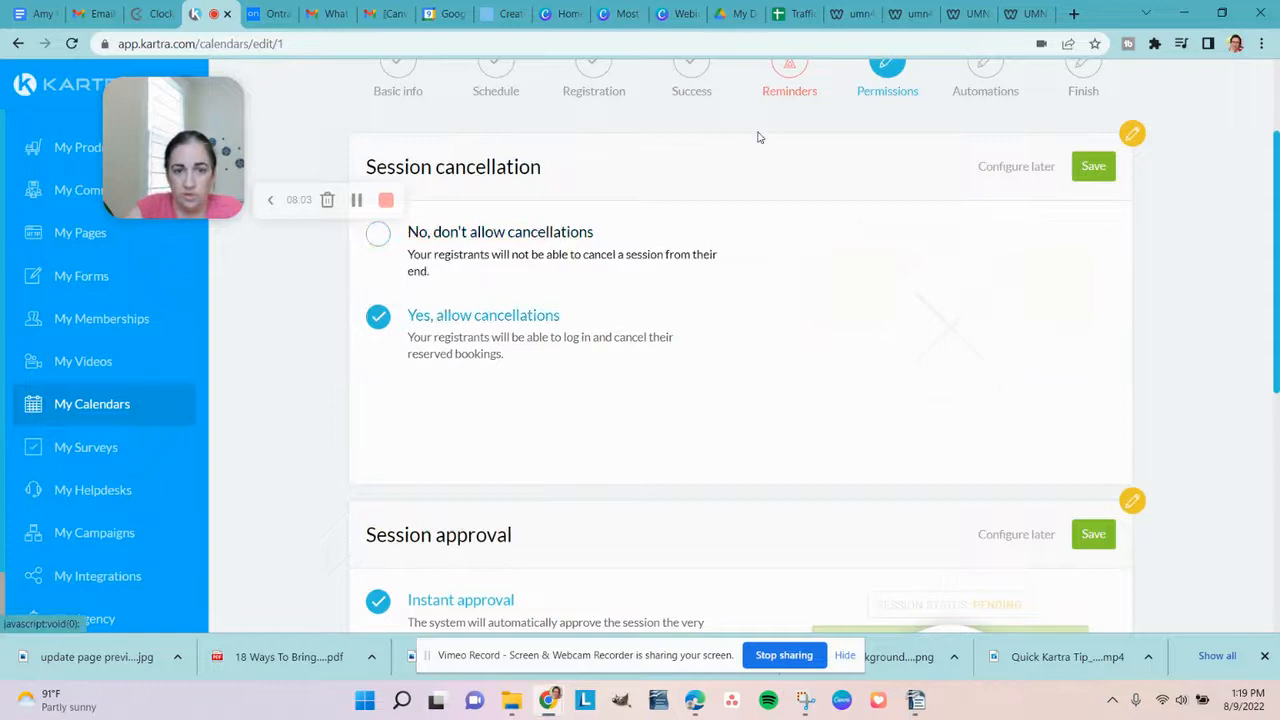
left_click(1093, 166)
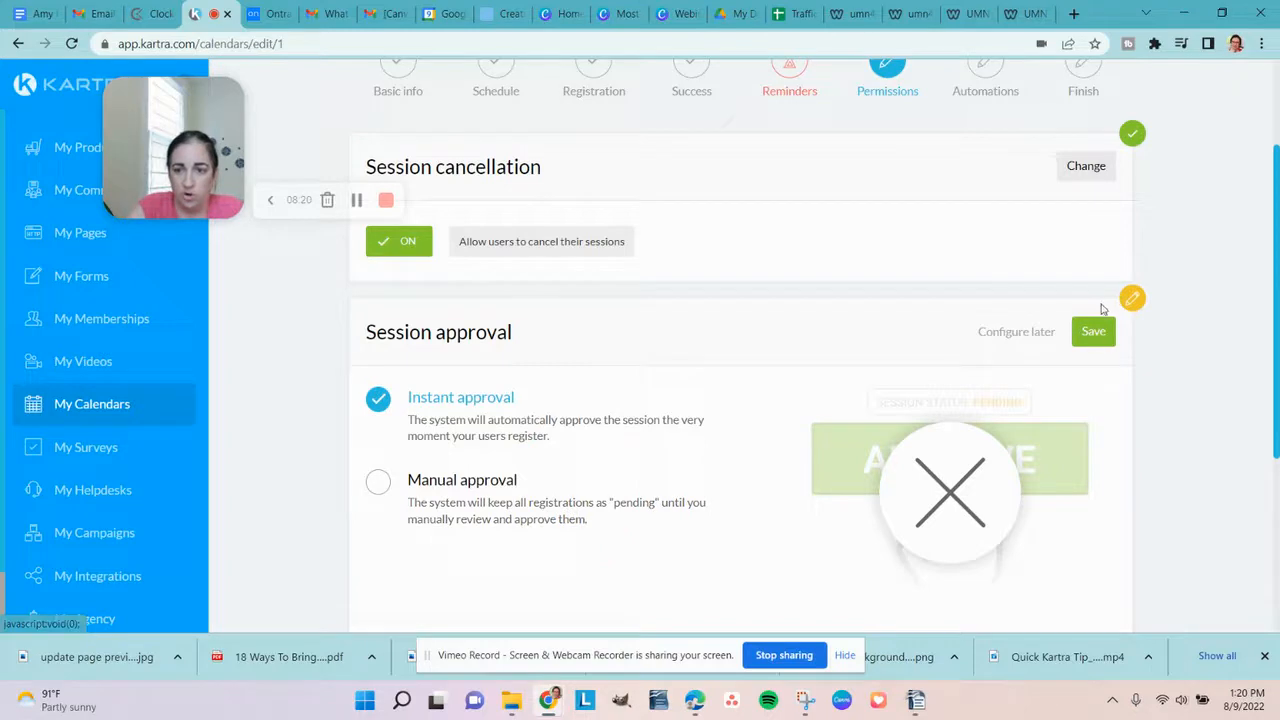
left_click(1093, 332)
left_click(797, 503)
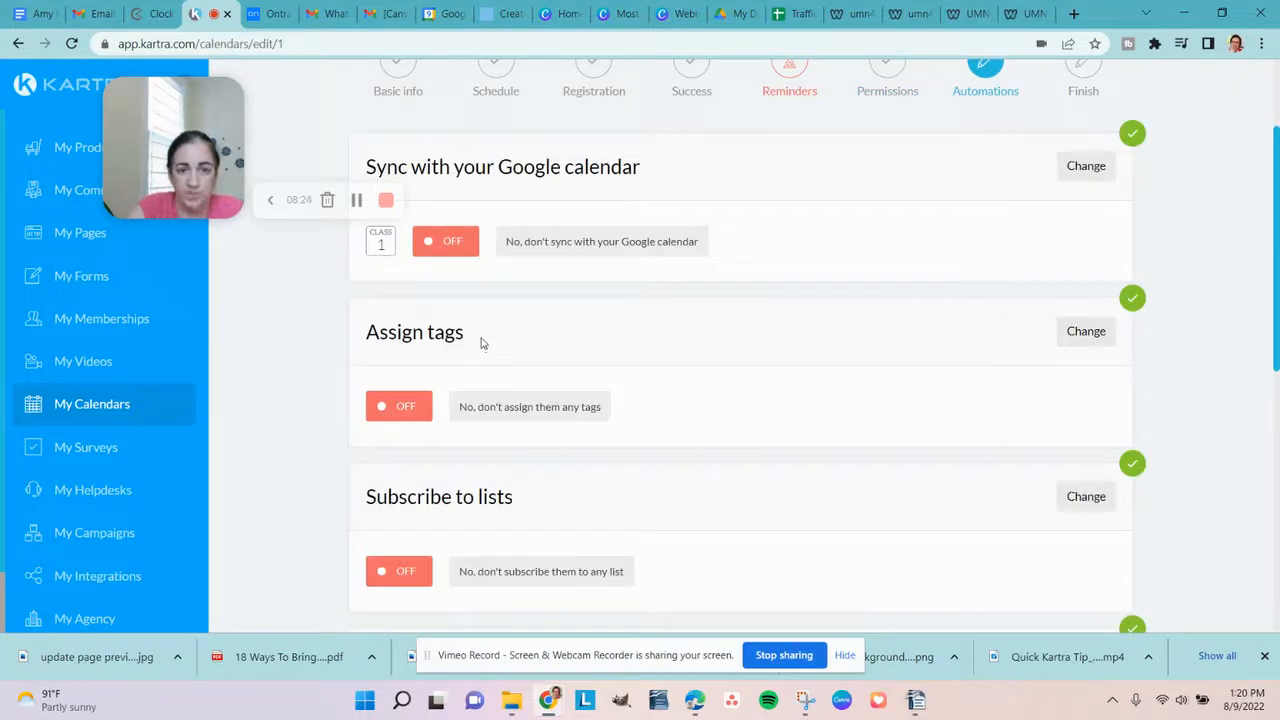
Step: Check the Google calendar sync's integration options and mark the sync as Configure later
left_click(1090, 166)
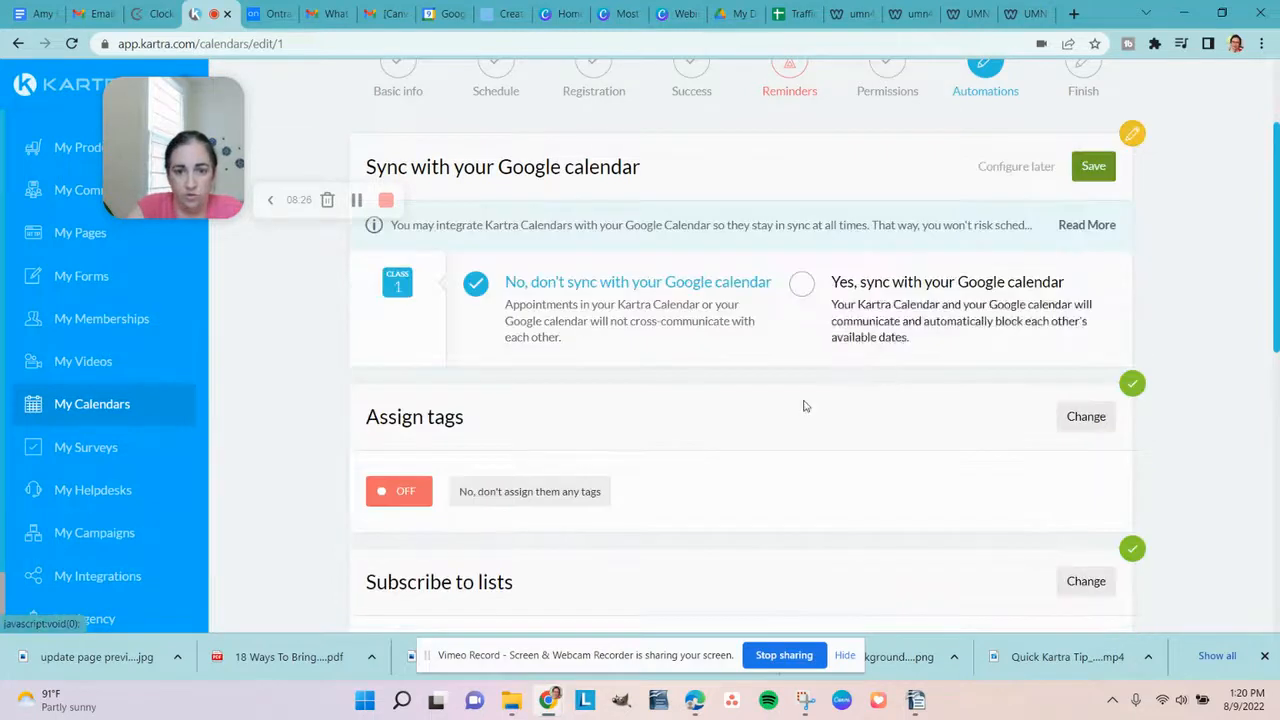
left_click(848, 308)
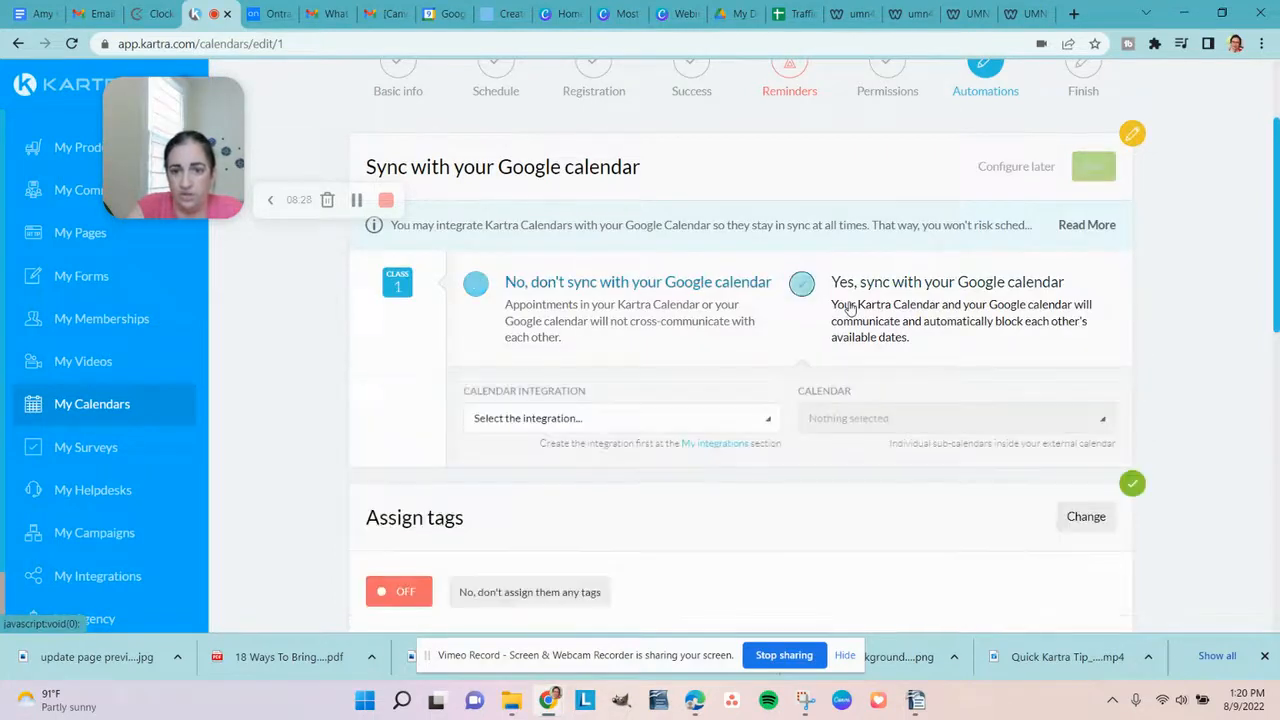
left_click(702, 430)
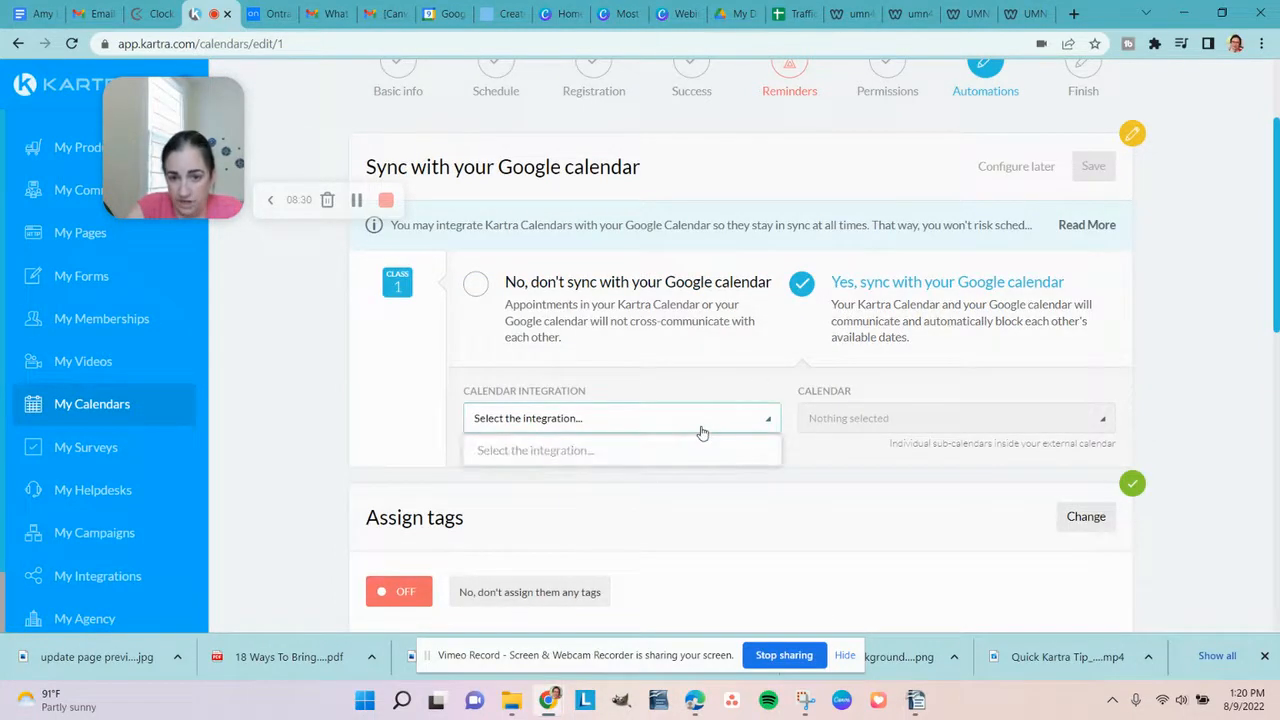
left_click(702, 430)
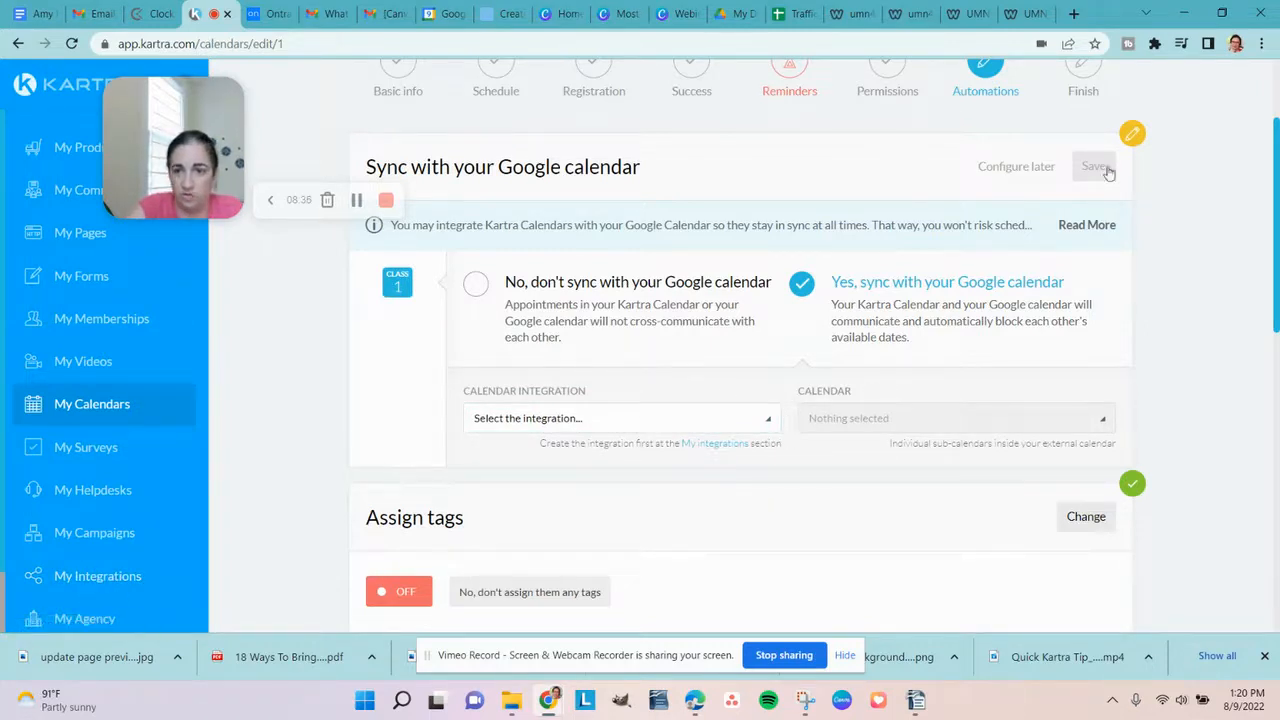
left_click(1027, 170)
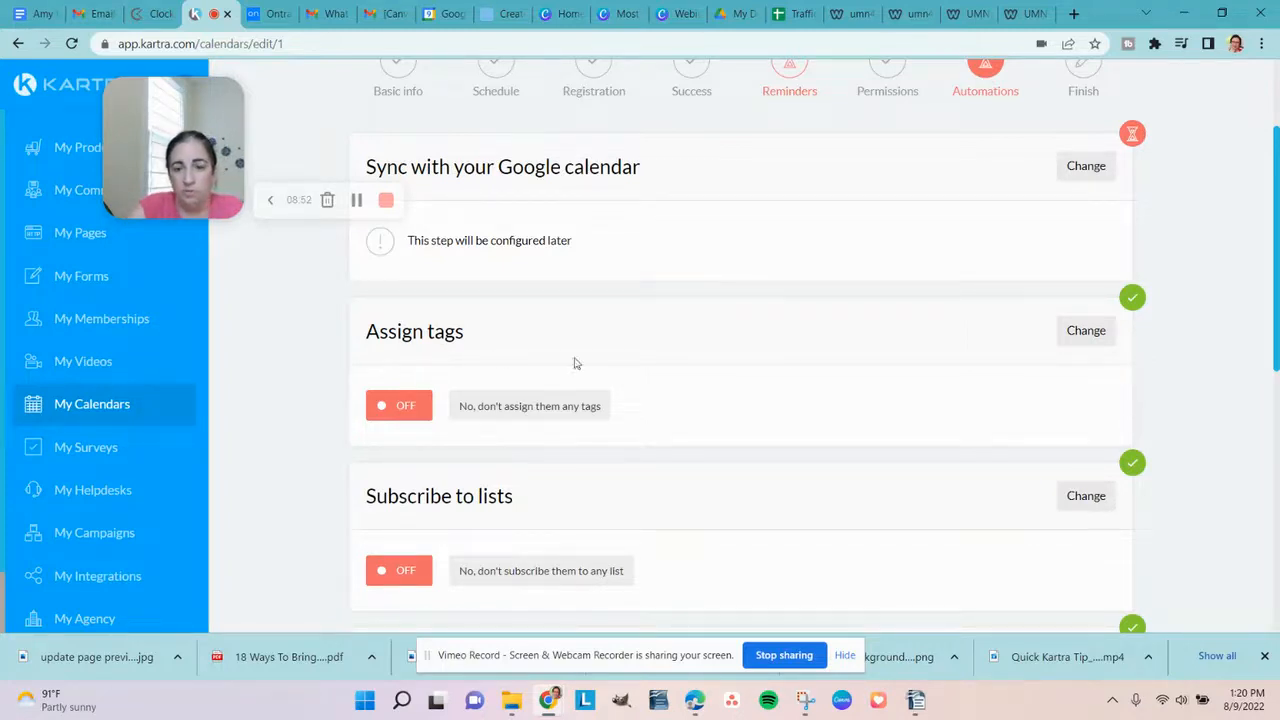
Step: Review the tag, list, sequence and advanced automation settings, and save them as they are to finish the calendar
scroll(792, 360, "down", 3)
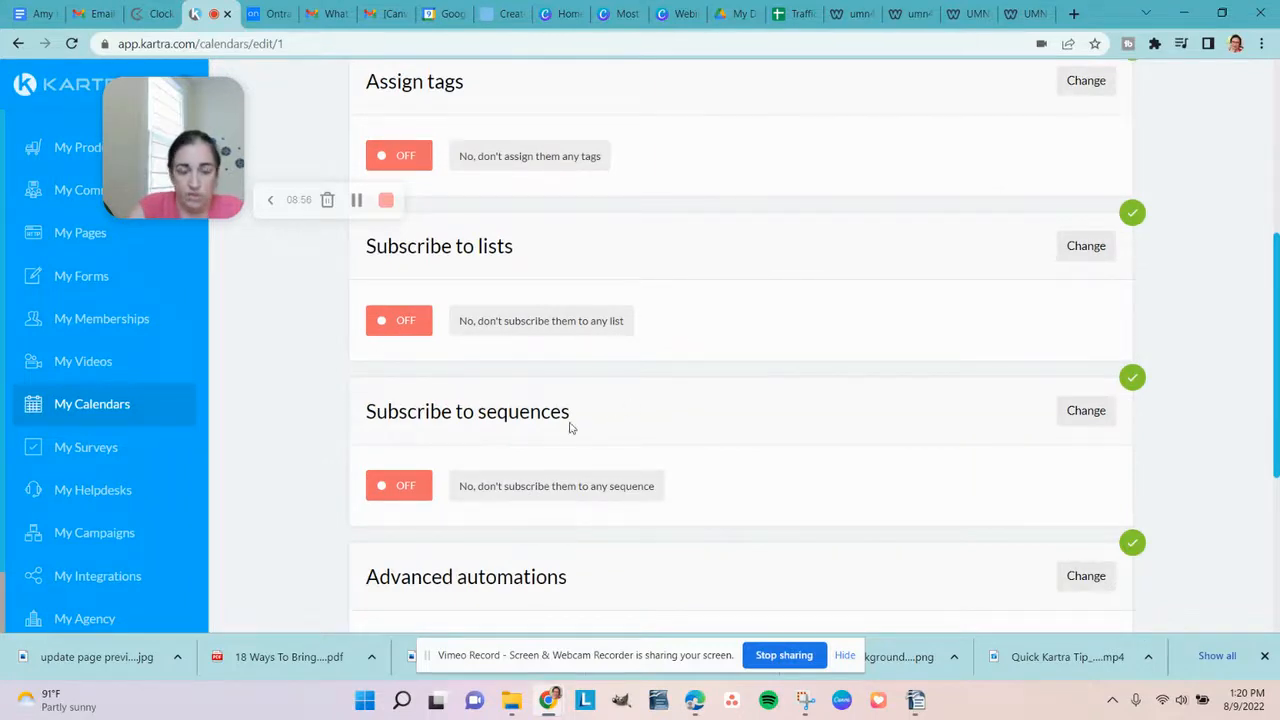
scroll(564, 405, "down", 2)
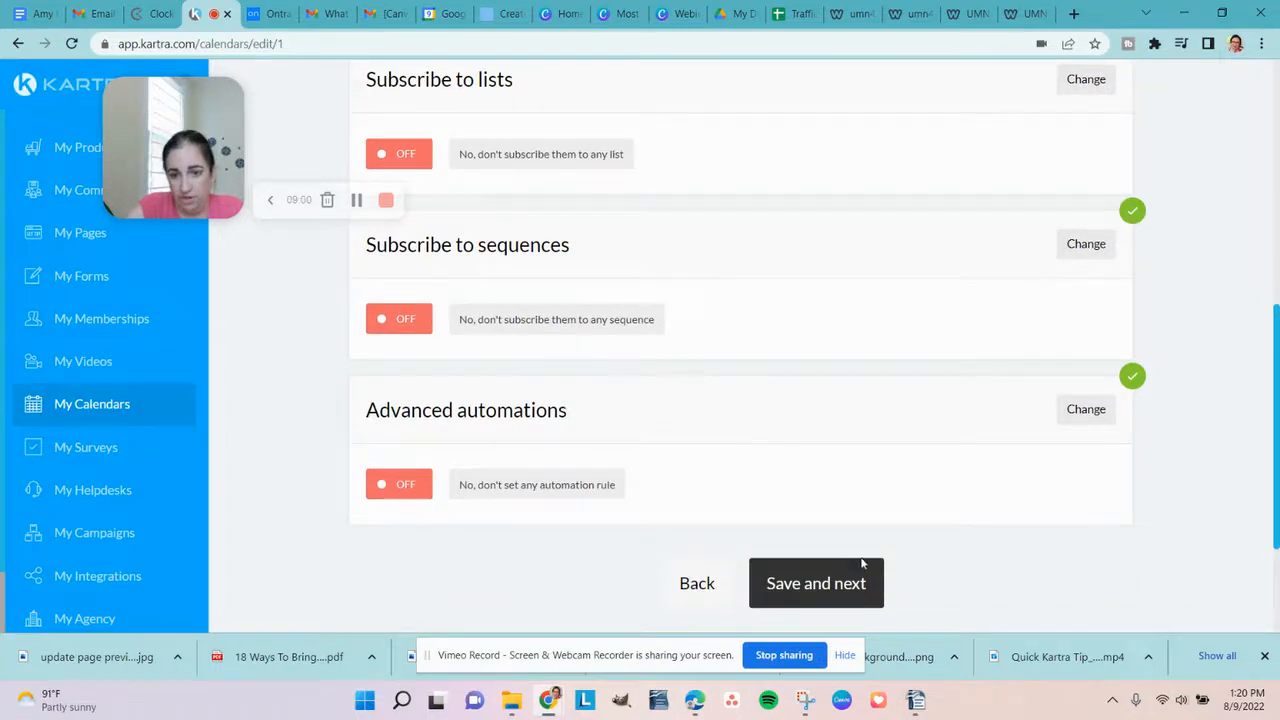
left_click(860, 590)
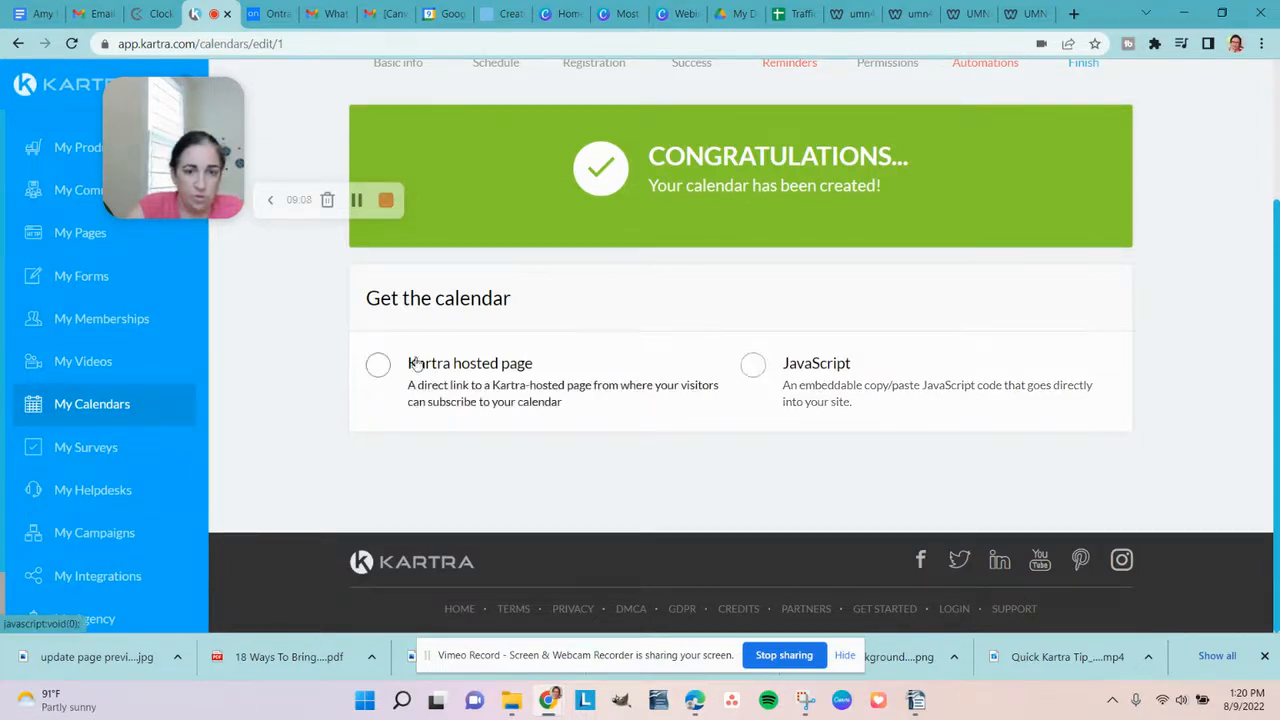
Step: Get the calendar as a Kartra hosted page and save "bookacall" as the custom ending of its URL
left_click(376, 364)
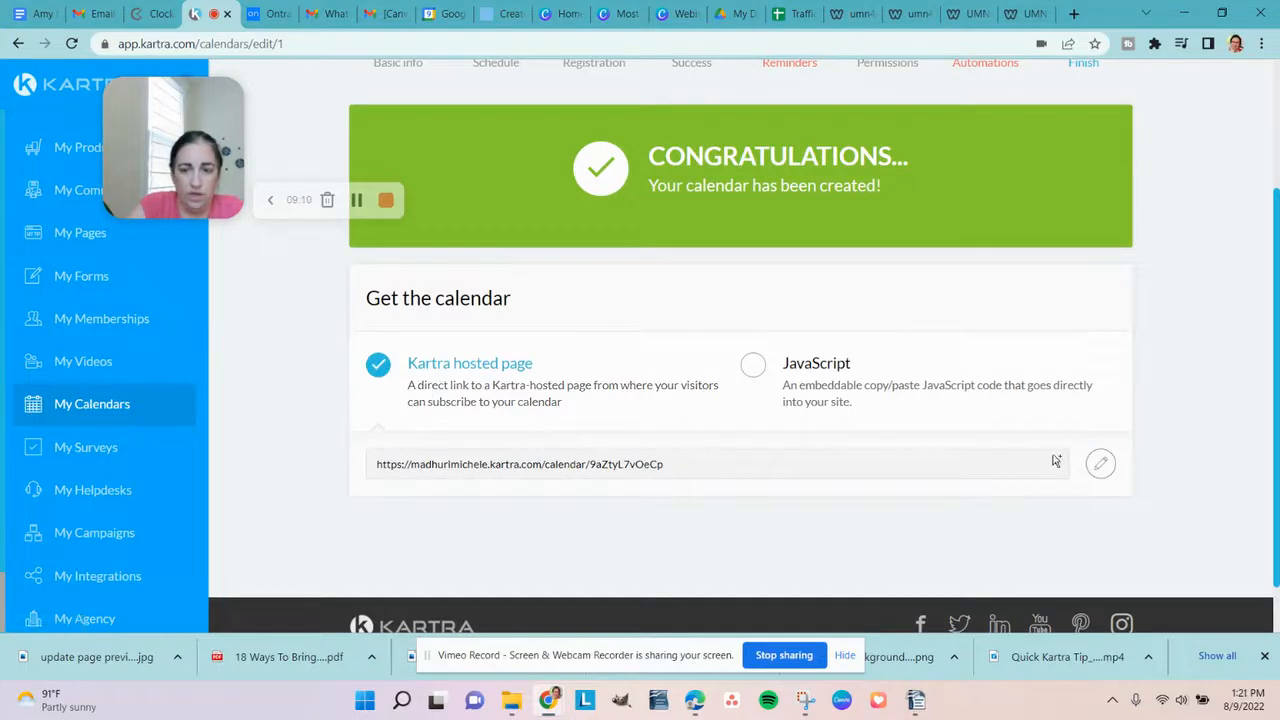
left_click(1100, 463)
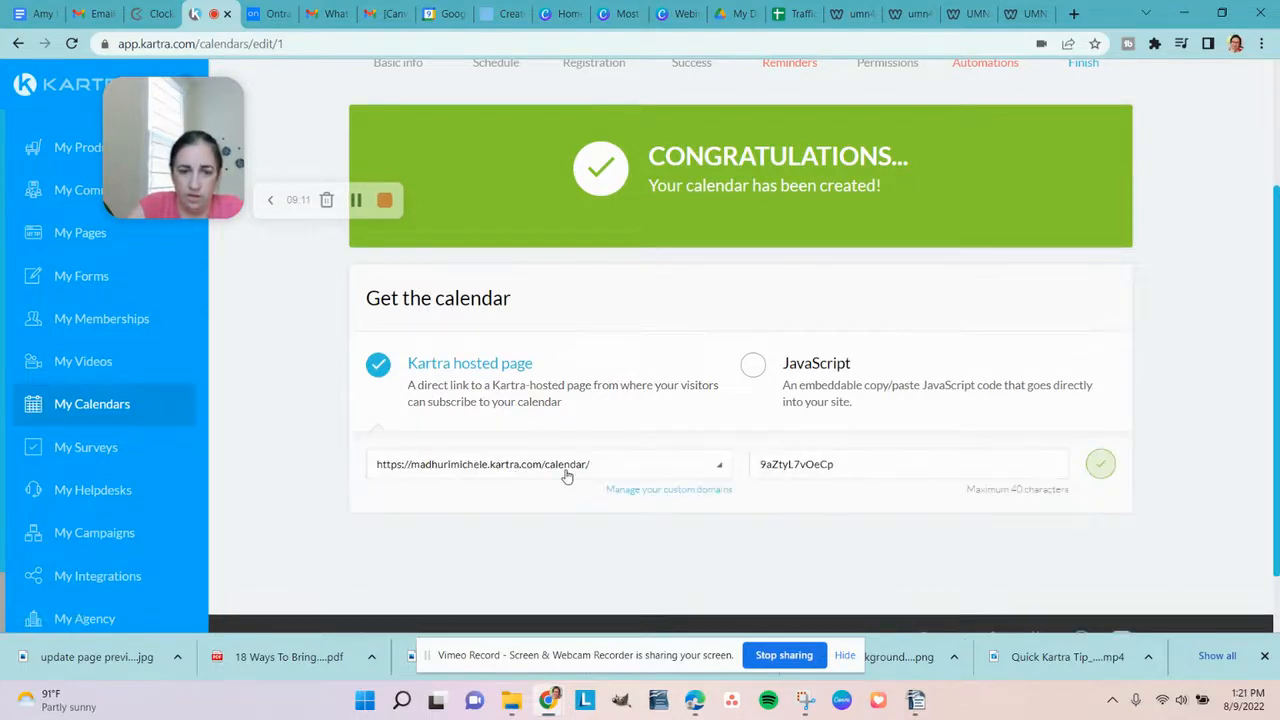
left_click(569, 472)
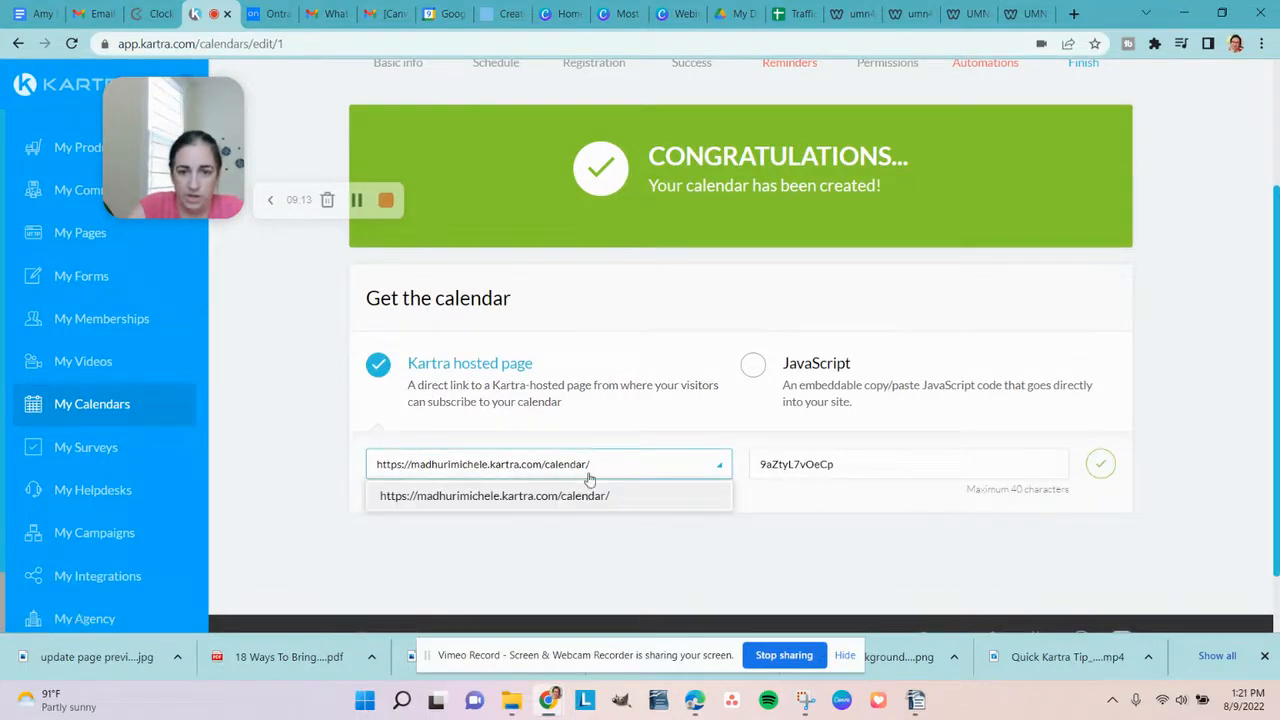
left_click(826, 462)
left_click(825, 462)
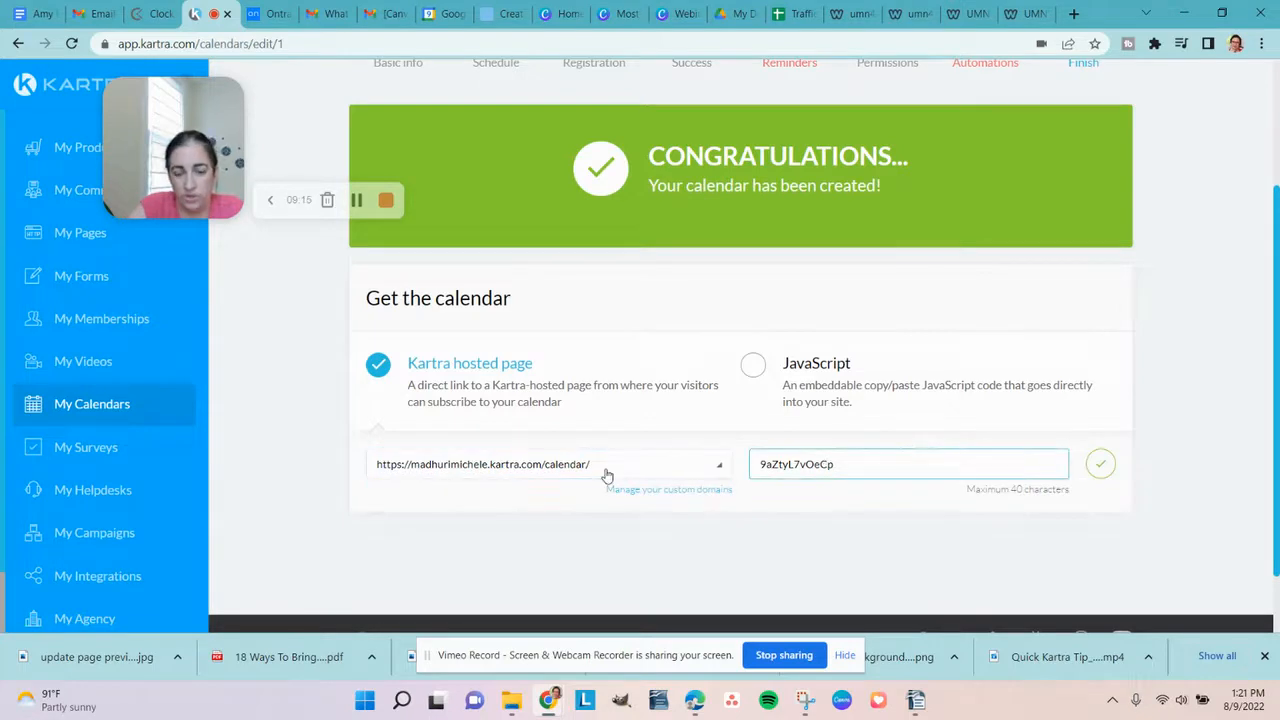
left_click(606, 474)
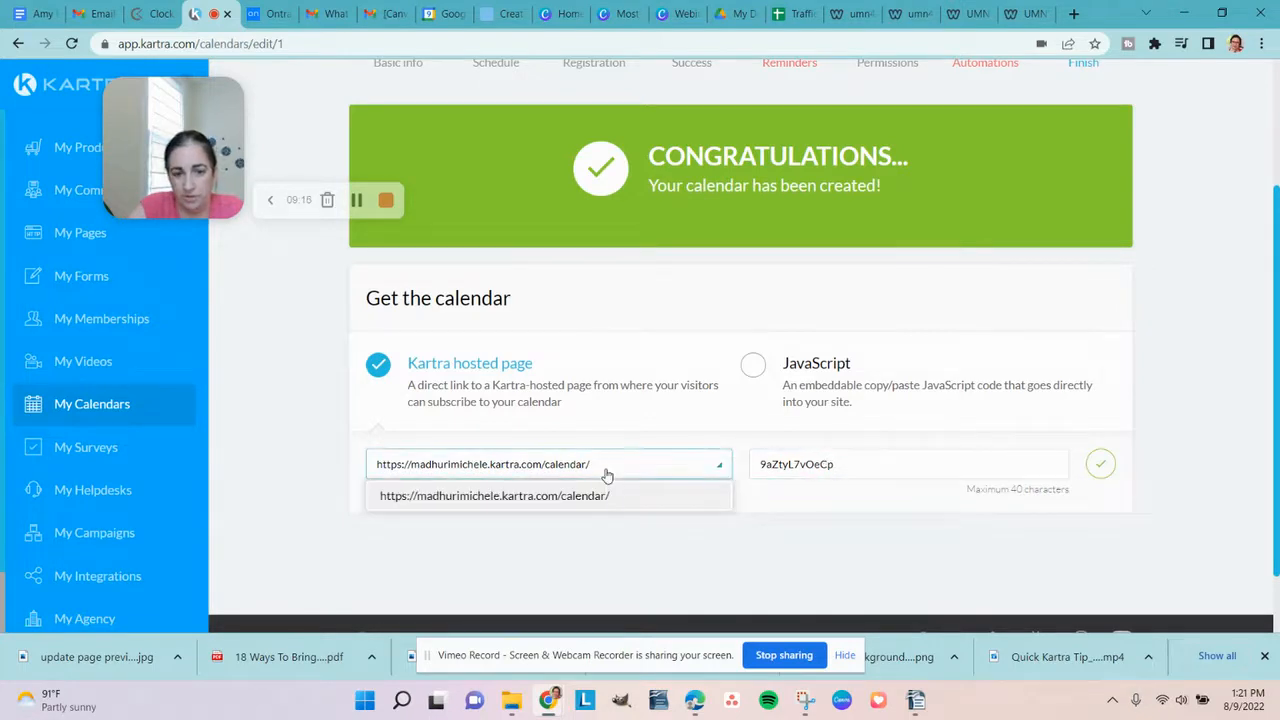
double_click(838, 462)
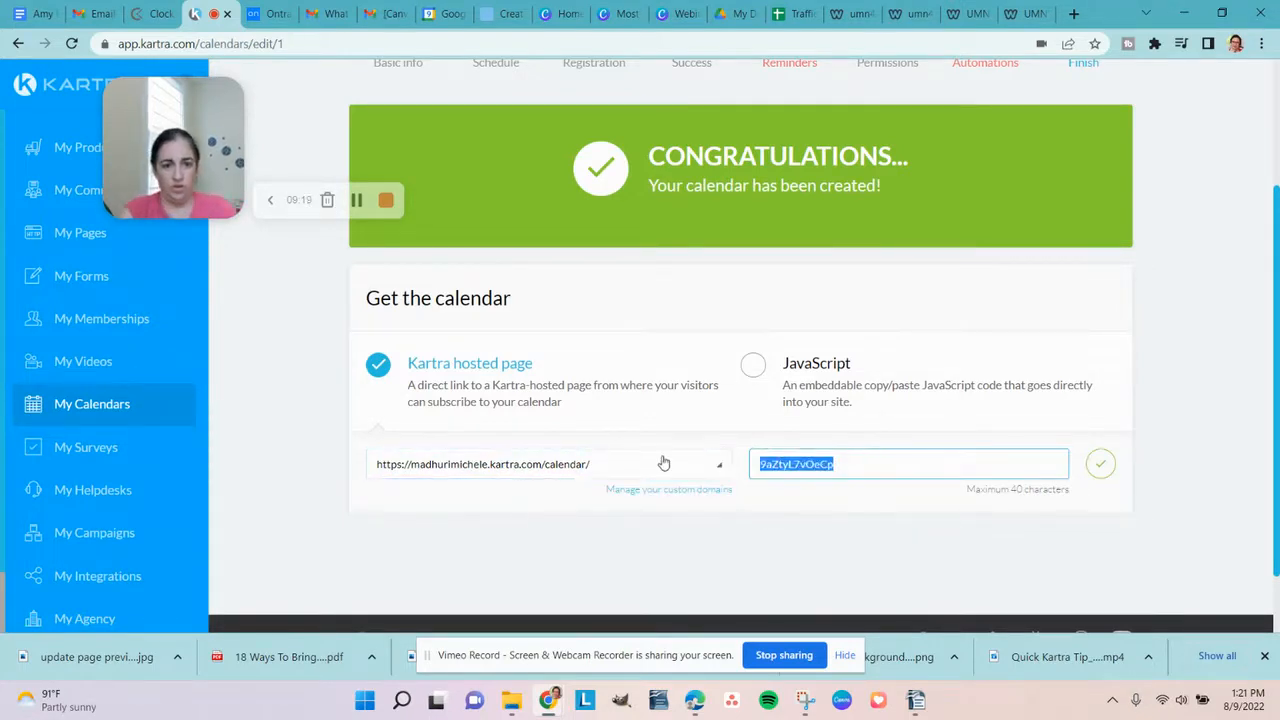
type("bookacall")
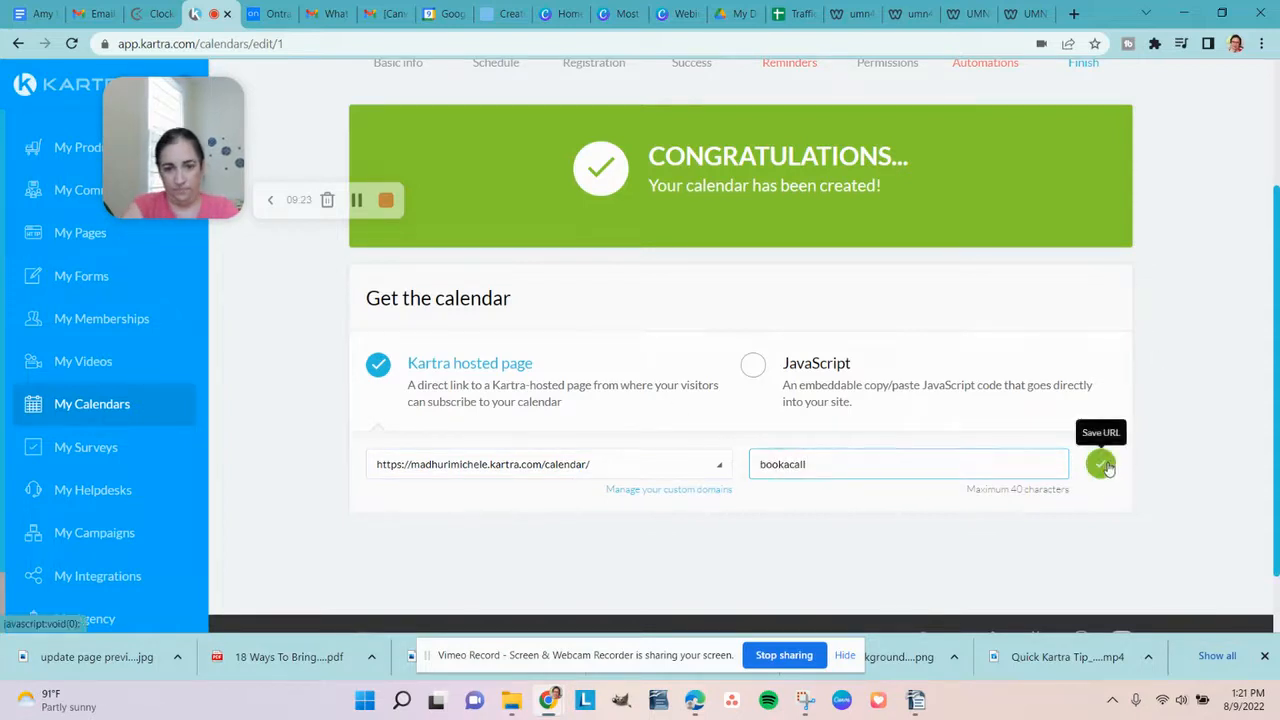
left_click(1101, 464)
Step: Open the hosted calendar page's bookacall URL in a new browser tab
left_click_drag(657, 466, 366, 472)
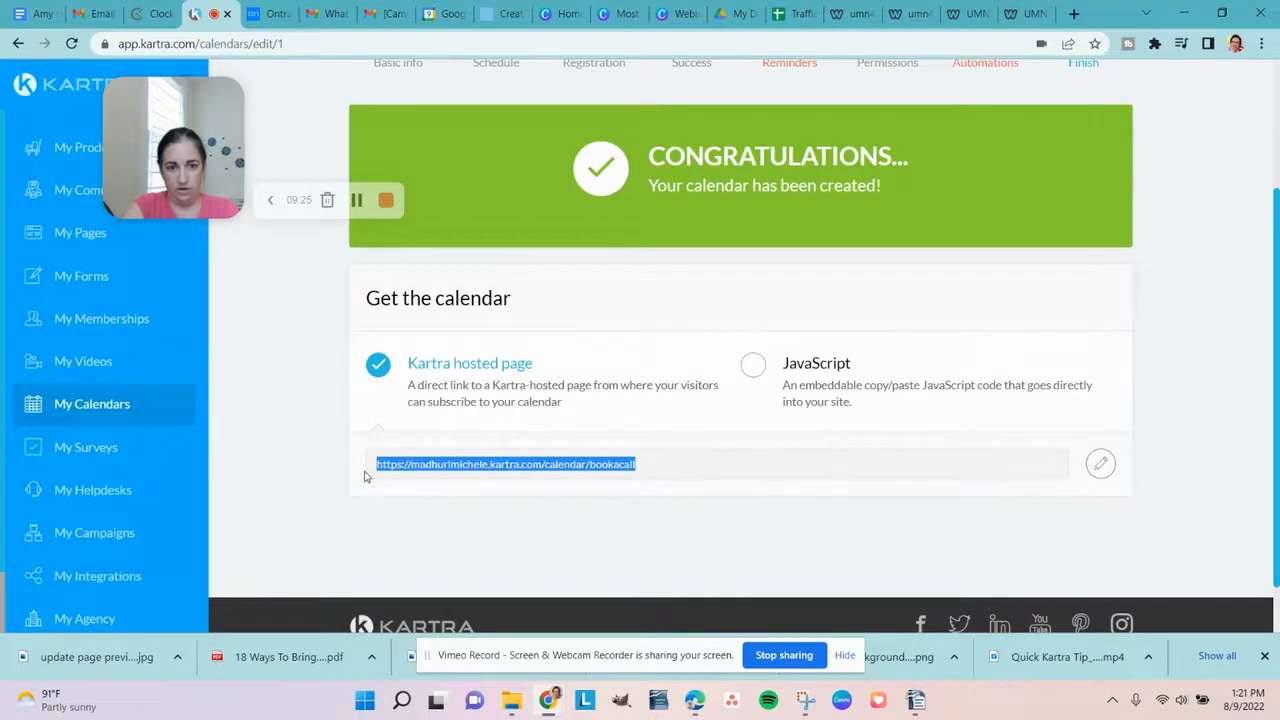
right_click(425, 464)
left_click(495, 514)
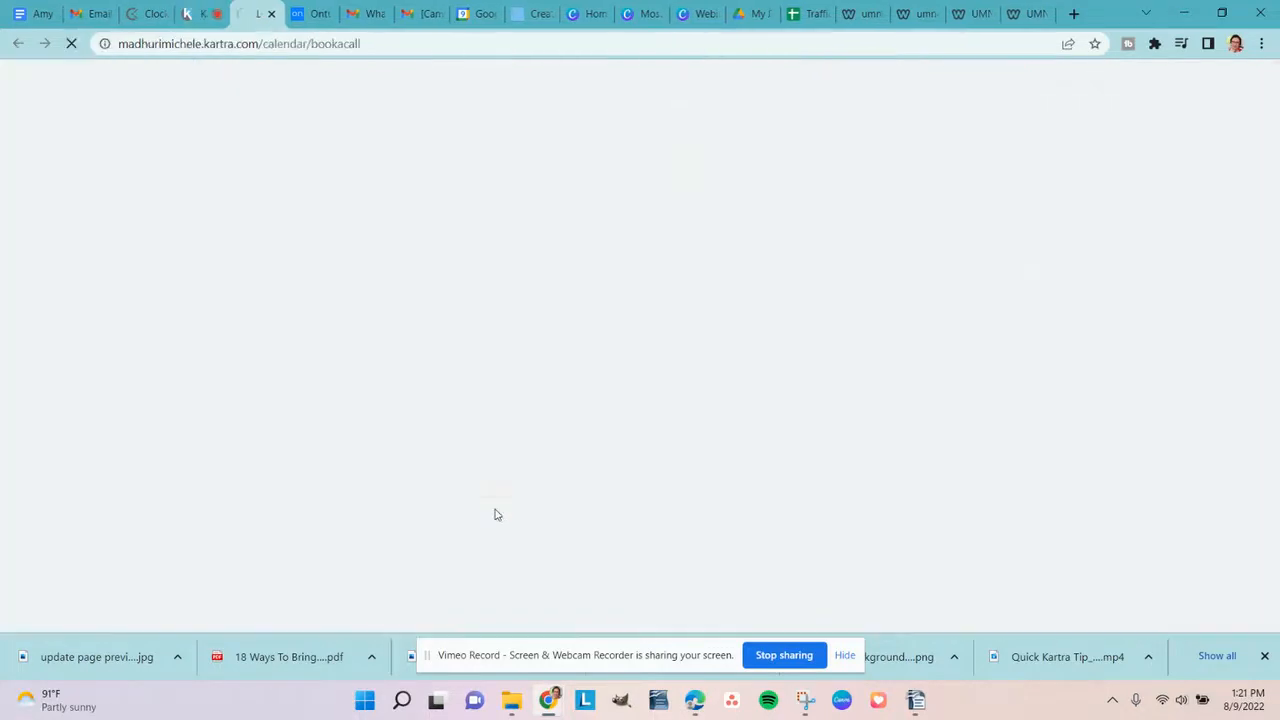